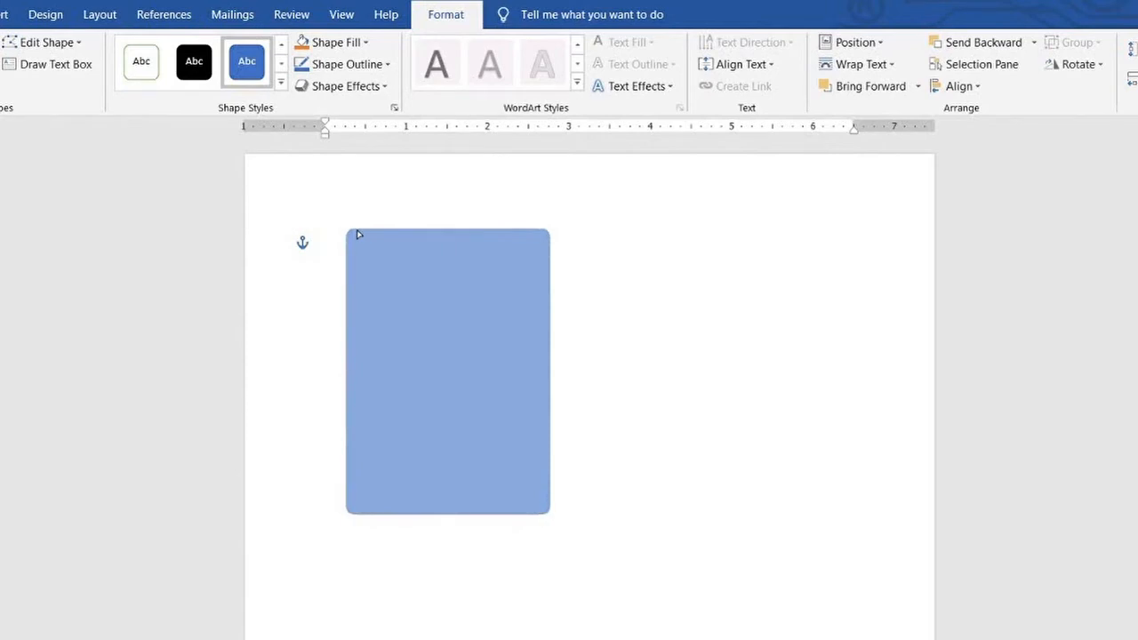
Narrow the blue rounded rectangle and move it to the page's left margin
key(shift+Left)
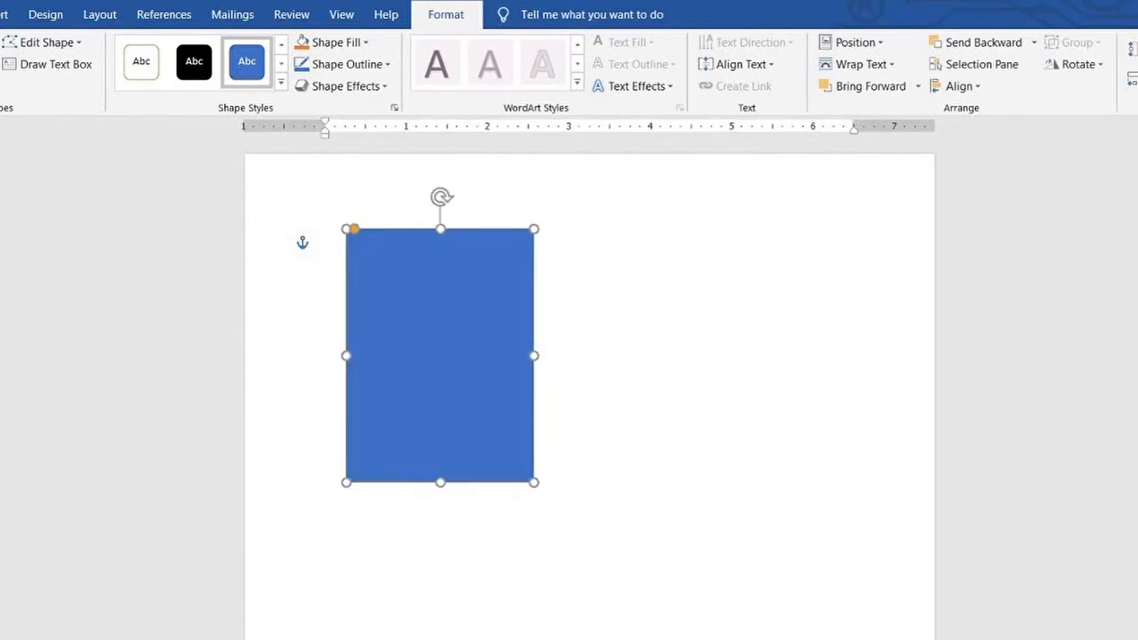
key(shift+Left)
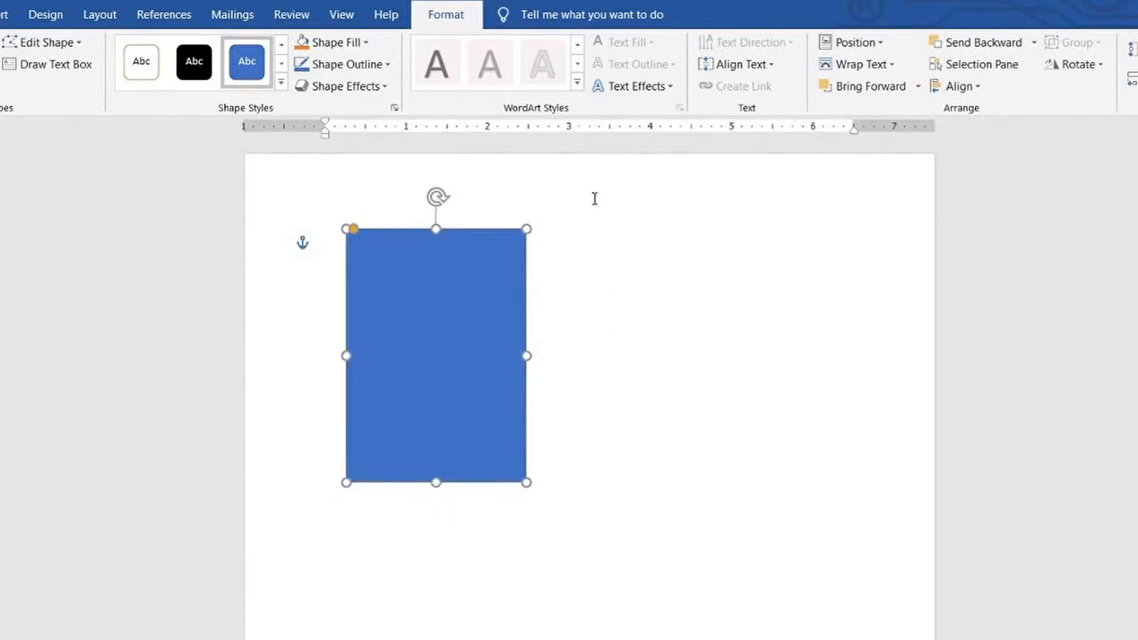
drag(450, 301, 423, 301)
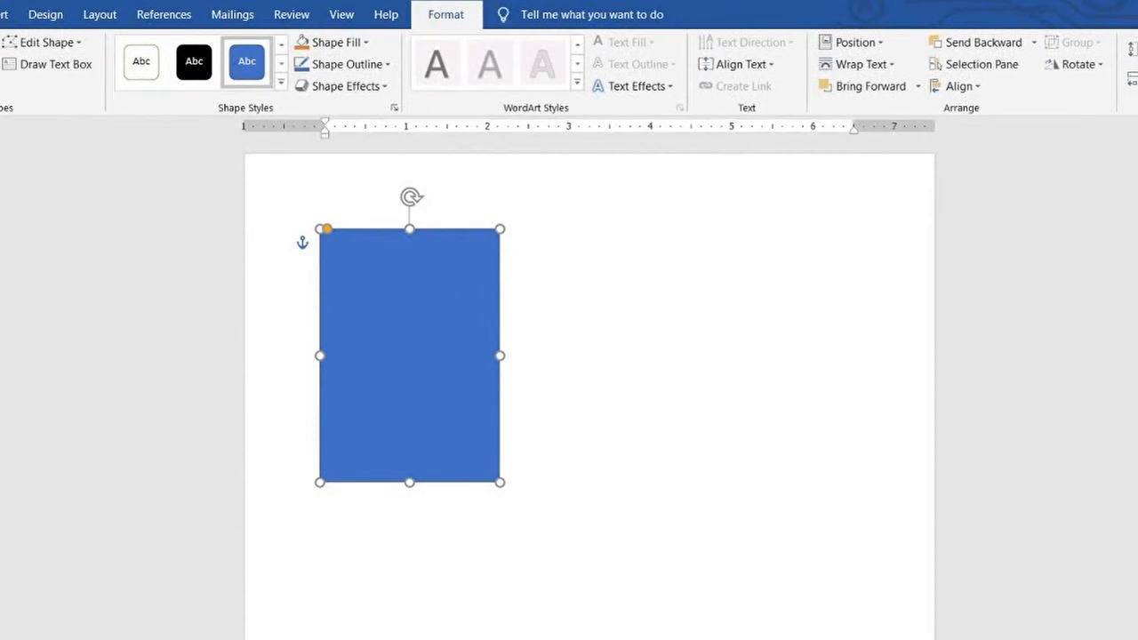
click(381, 291)
drag(378, 317, 487, 305)
key(Delete)
Insert a second rounded rectangle and place it inside the upper part of the blue card
click(7, 16)
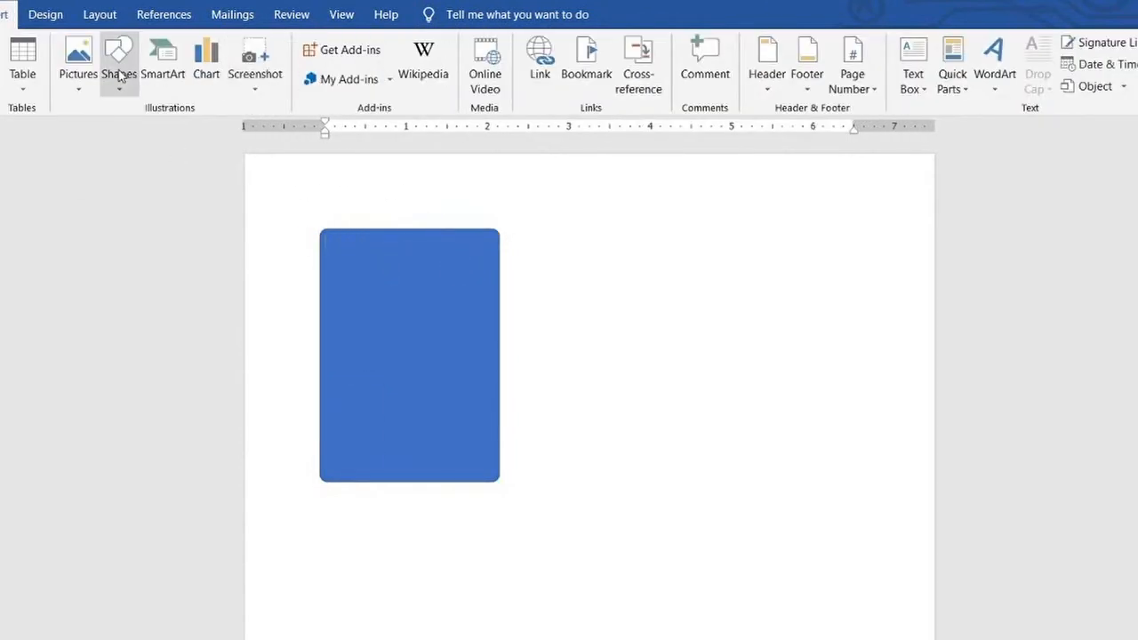
click(118, 71)
click(134, 228)
click(559, 230)
drag(579, 253, 353, 264)
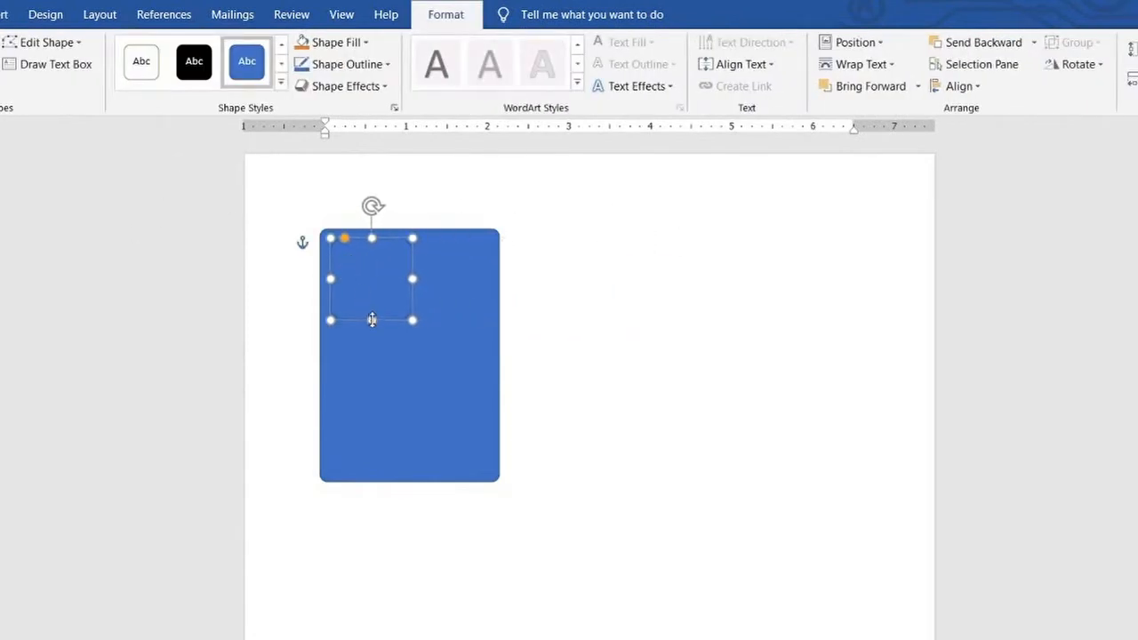
Resize the inner rounded rectangle into a thin header bar spanning nearly the full width of the card
drag(374, 320, 453, 295)
click(610, 246)
click(485, 250)
click(569, 279)
click(452, 261)
key(Delete)
Draw a text box and fit it below the header bar, spanning the card's width down to just past its middle
click(5, 14)
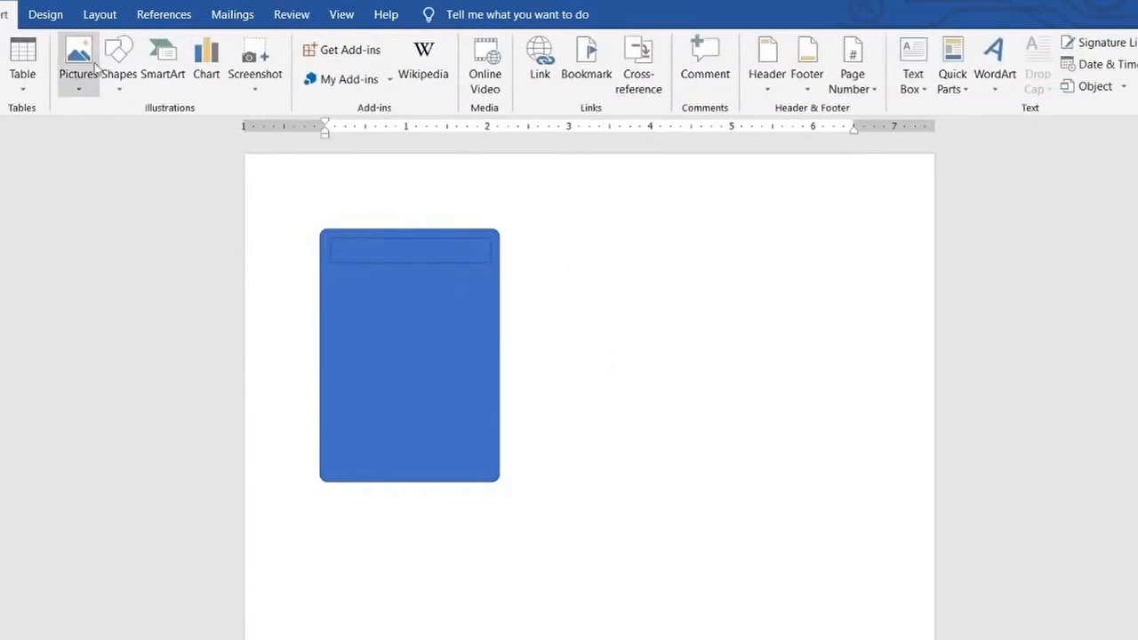
click(917, 91)
drag(546, 305, 579, 386)
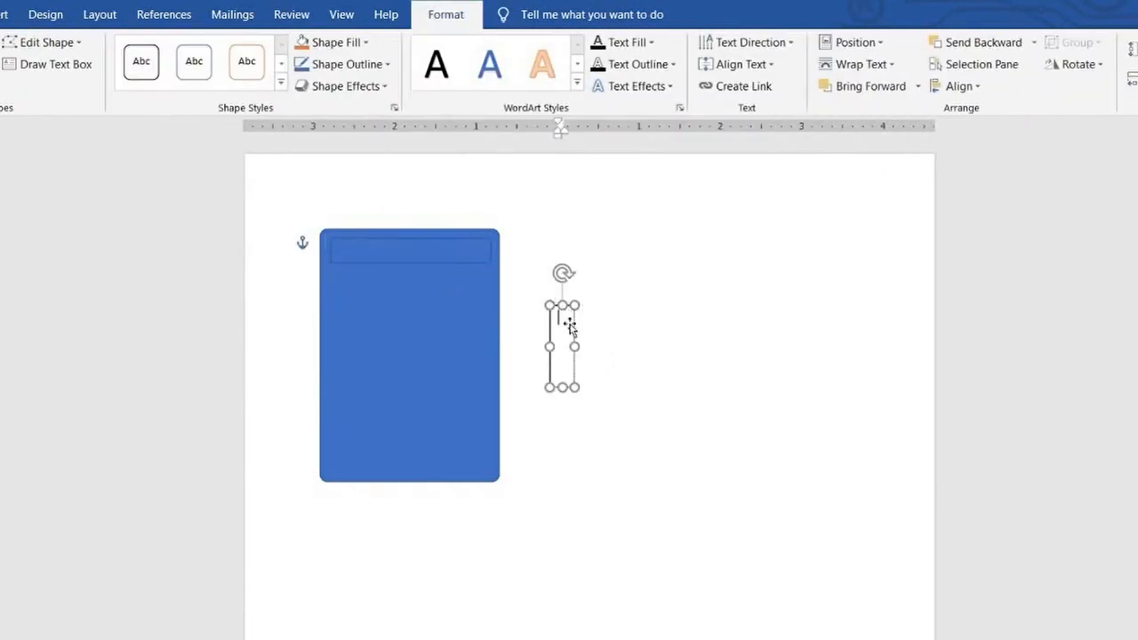
mouse_move(569, 326)
mouse_down()
mouse_move(352, 289)
mouse_move(490, 311)
mouse_move(495, 303)
mouse_up()
click(606, 292)
click(421, 334)
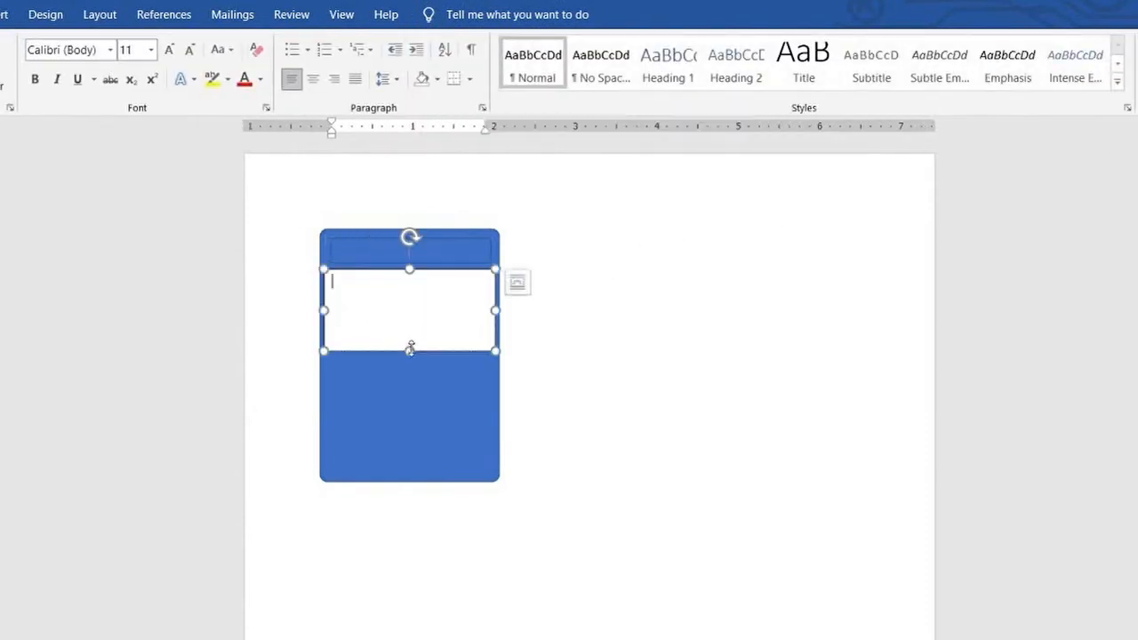
drag(410, 352, 410, 373)
click(610, 246)
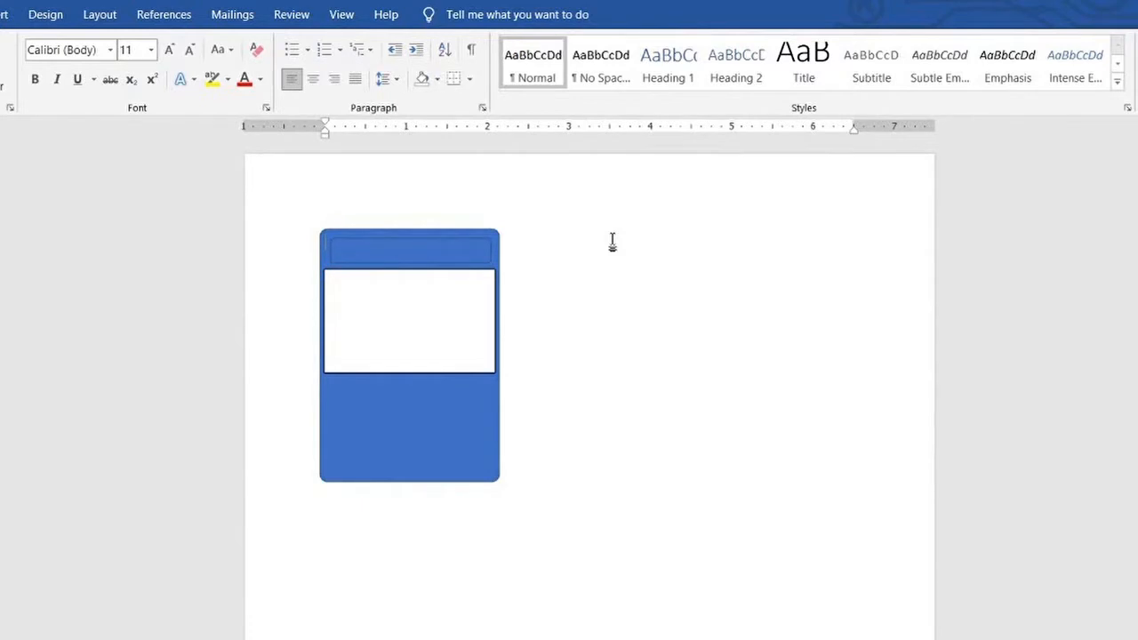
Duplicate the text box and fit the copy into the lower part of the card, leaving a narrow gap between them
click(417, 375)
click(460, 19)
key(ctrl+c)
click(621, 444)
key(ctrl+v)
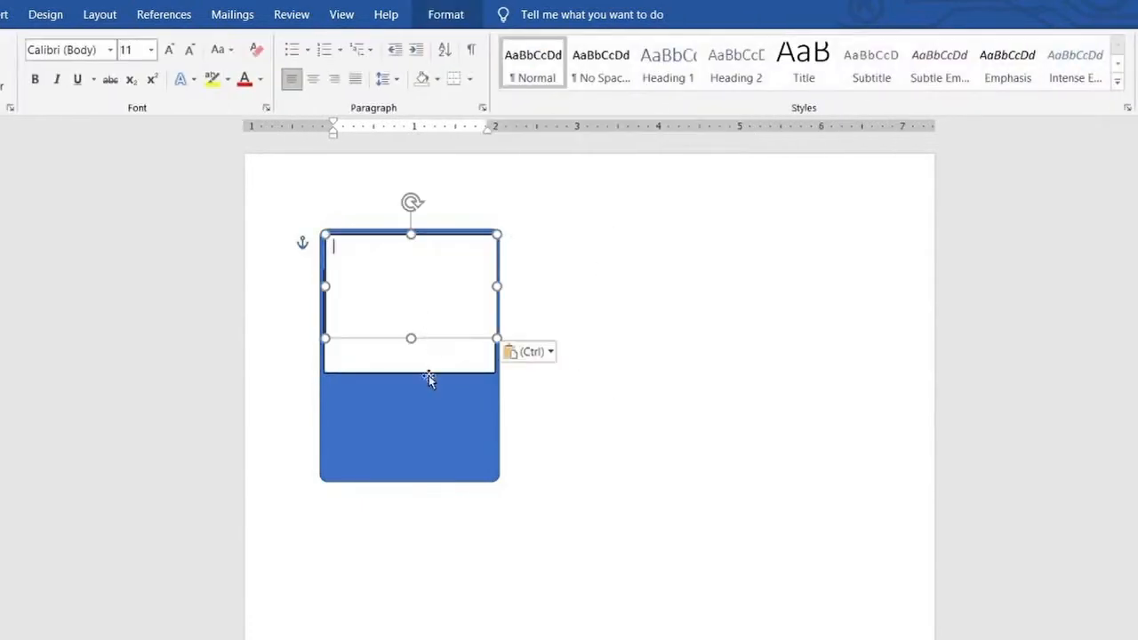
drag(445, 339, 445, 478)
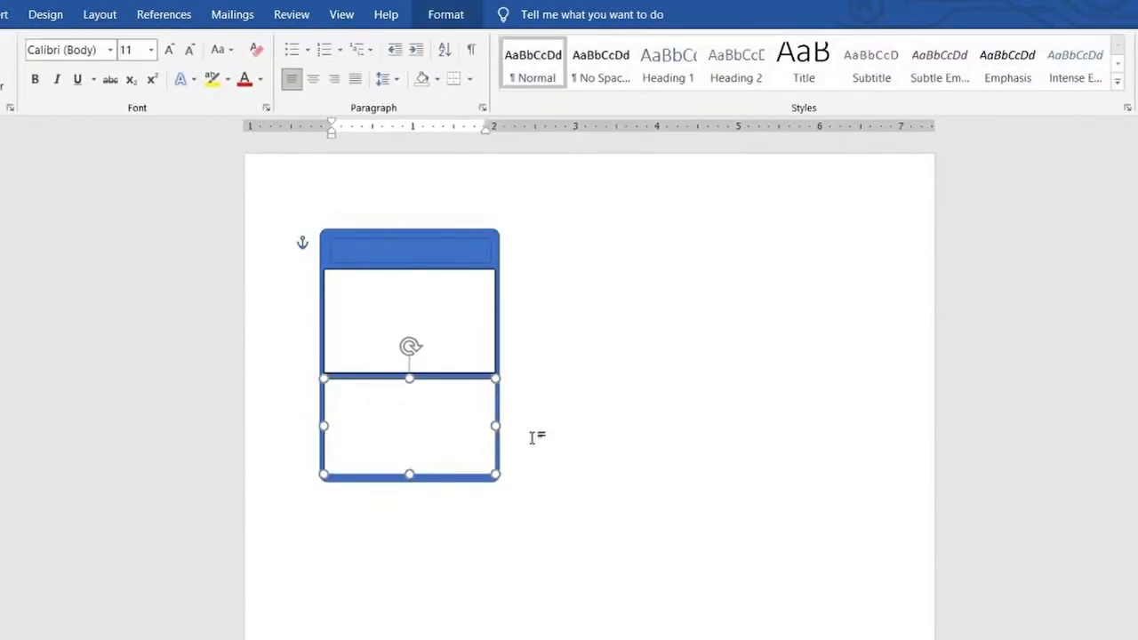
click(524, 349)
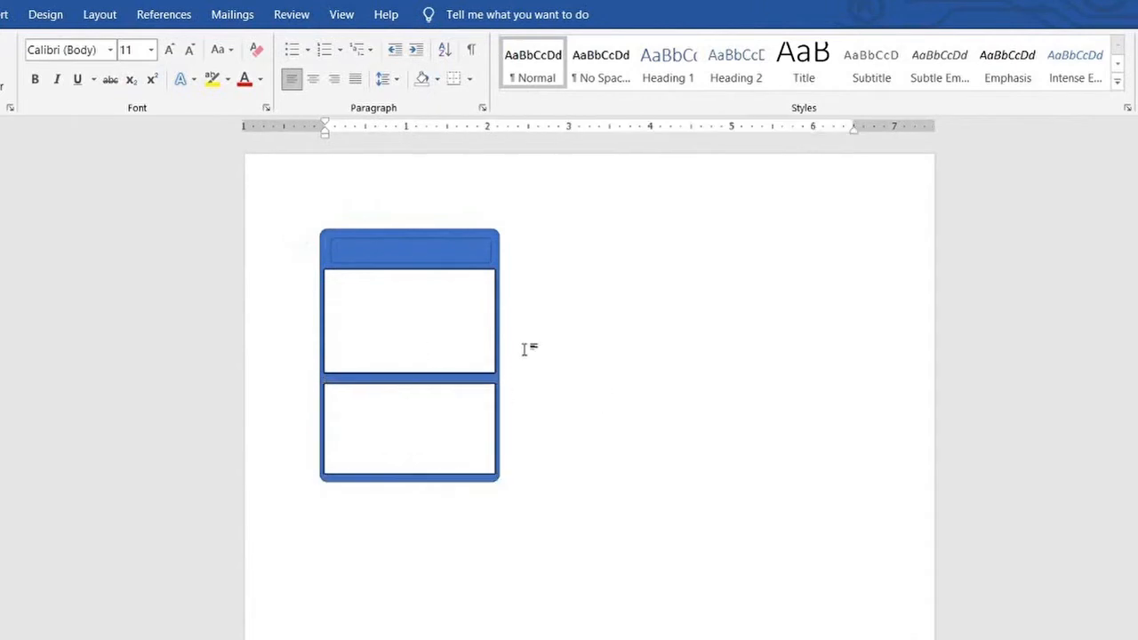
Label the header bar "Name" and place a copy of it, widened to the card, between the two text boxes
click(376, 251)
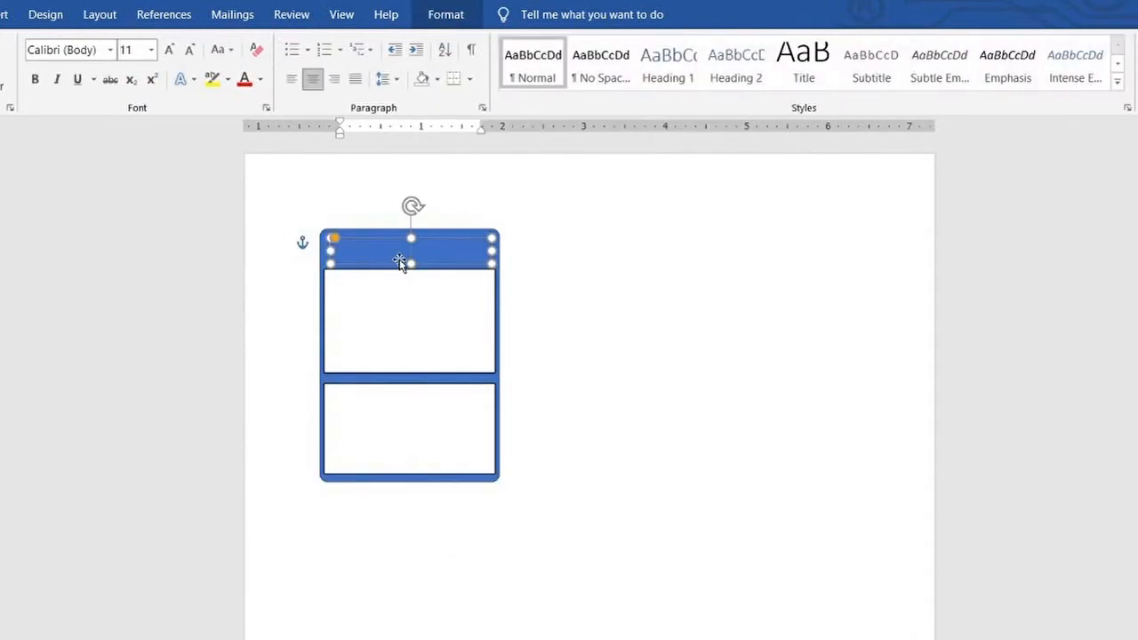
click(522, 247)
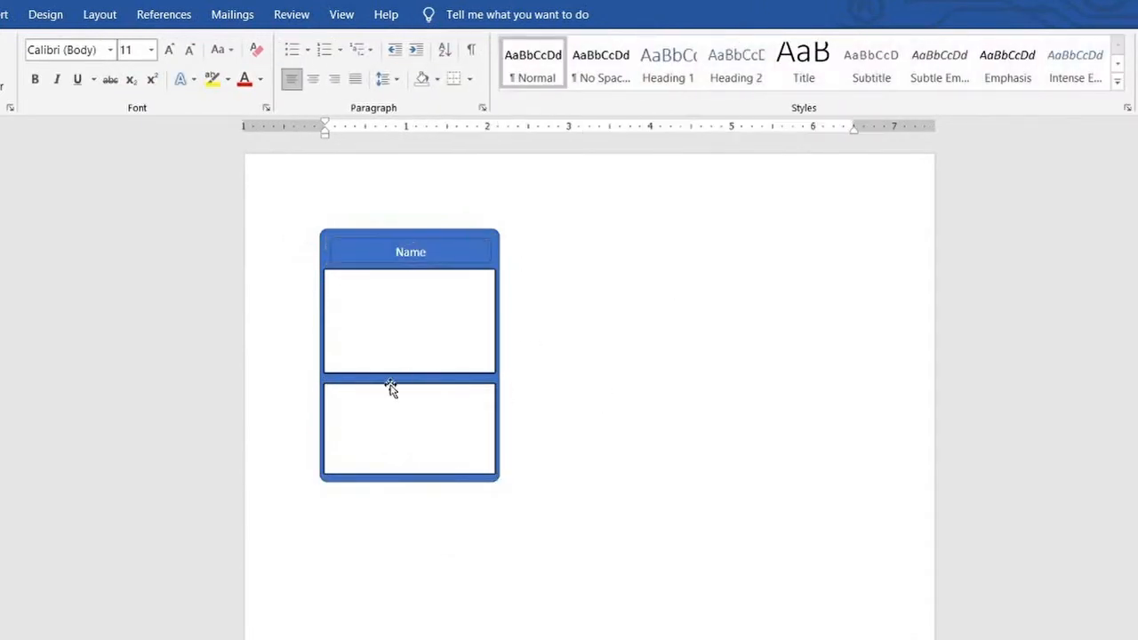
click(463, 238)
click(477, 263)
key(ctrl+c)
click(571, 299)
key(ctrl+v)
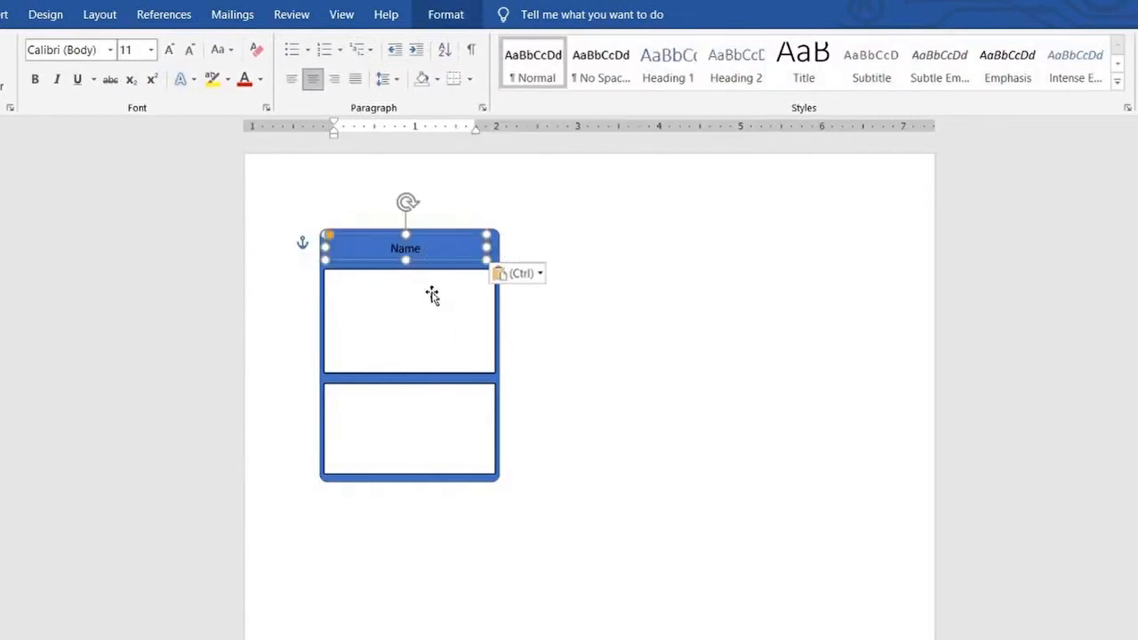
drag(447, 236, 495, 377)
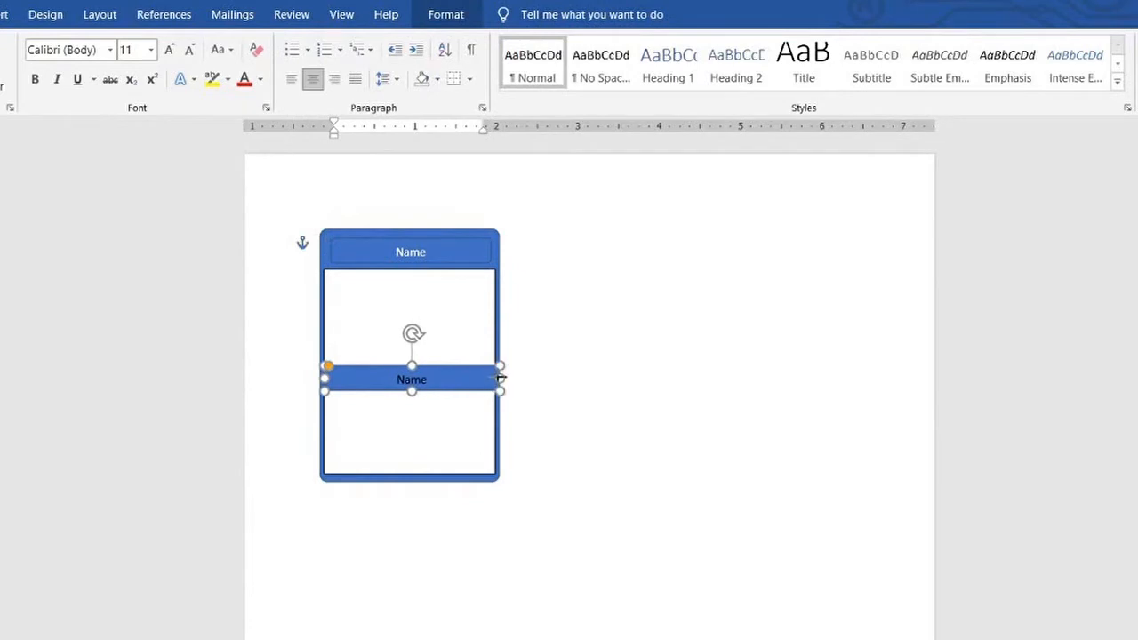
click(536, 349)
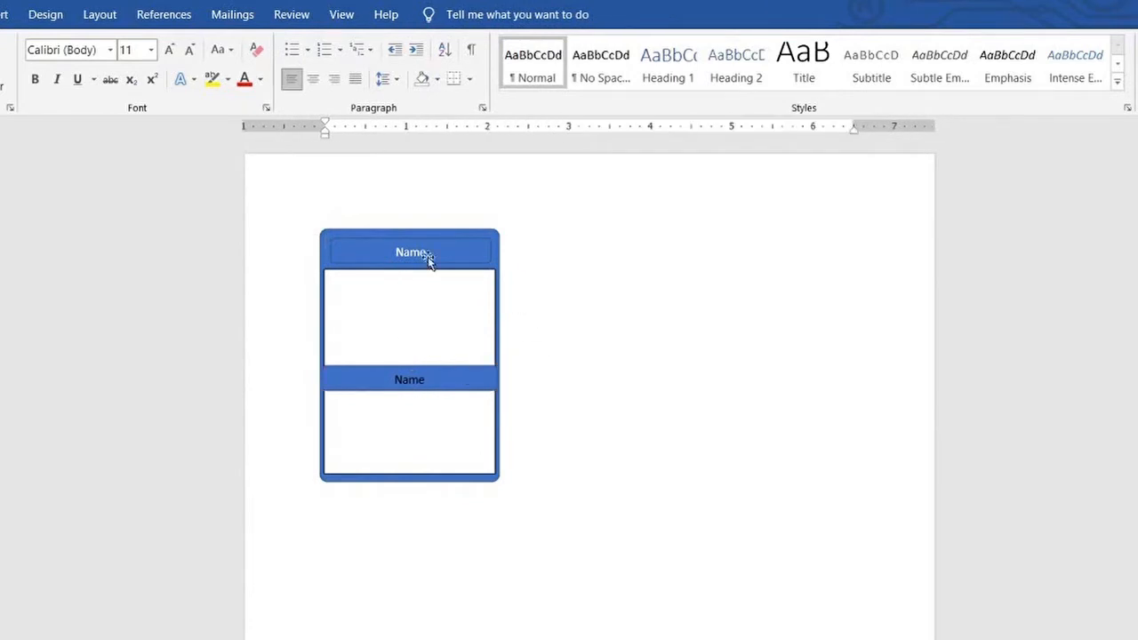
Change the middle bar's text to "Ancient Lore"
click(428, 257)
double_click(368, 382)
text(Ancient Lore)
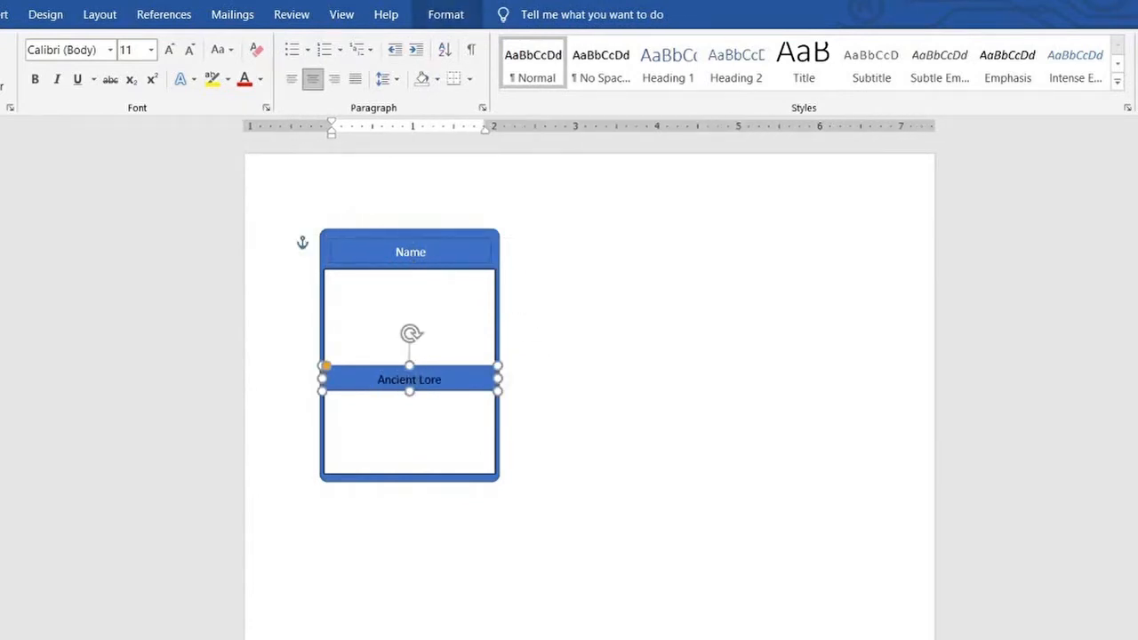
Enter "Picture" in the upper text box and "Affinities" in the lower one
click(382, 302)
text(Picture)
click(338, 408)
text(Affinities)
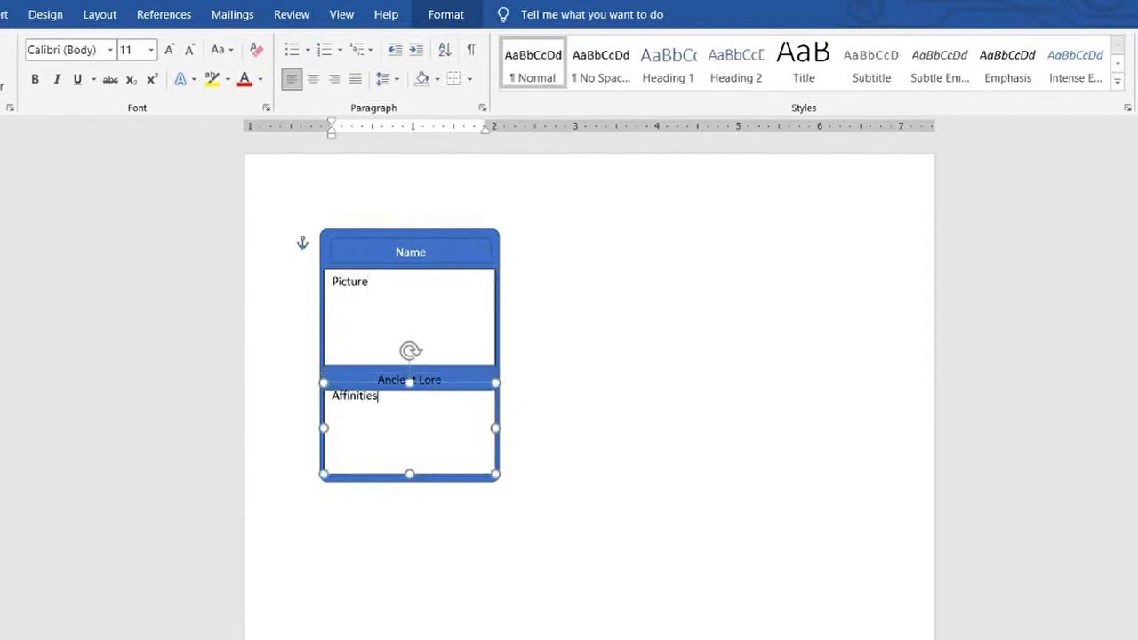
click(525, 319)
Try to reduce the heights of the Affinities box and the Ancient Lore bar, and undo both changes
click(402, 422)
mouse_move(409, 384)
mouse_down()
mouse_move(409, 397)
mouse_move(412, 388)
mouse_up()
click(411, 381)
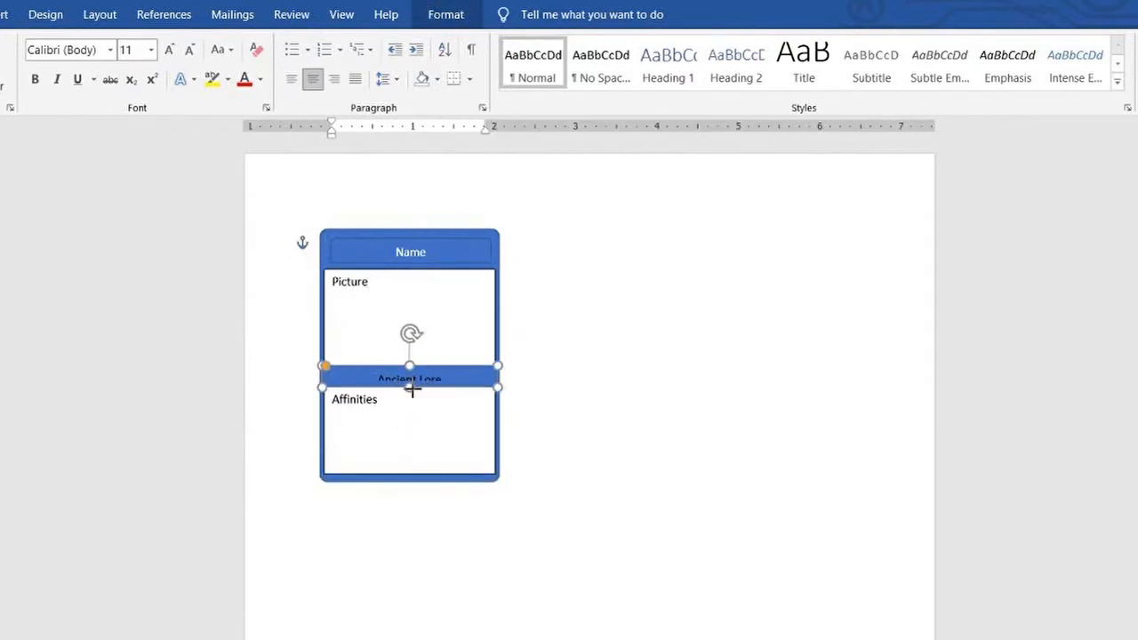
key(ctrl+z)
key(ctrl+z)
click(655, 387)
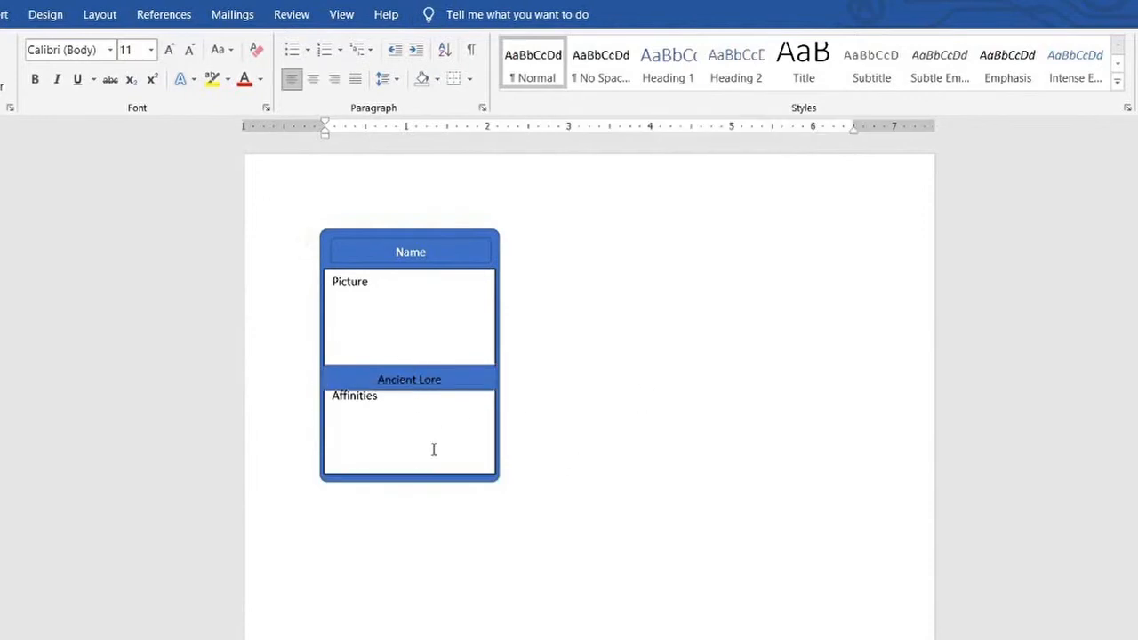
Nudge the Ancient Lore bar slightly upward
click(446, 389)
key(Up)
key(Up)
click(541, 384)
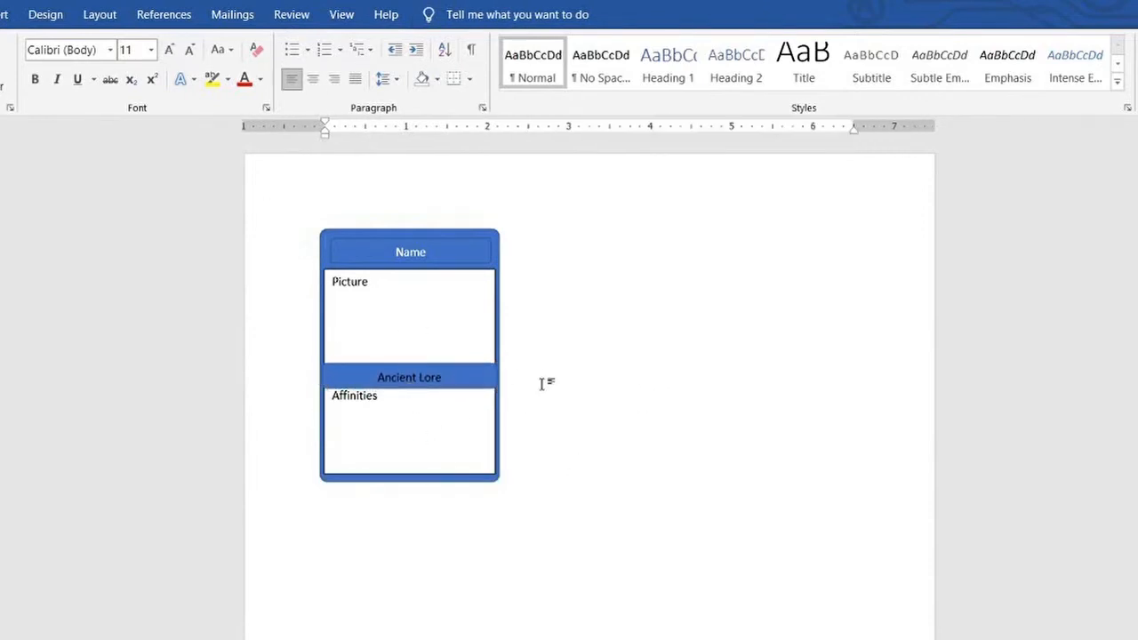
Give the card's background shape a black-to-gray gradient fill and adjust its gradient stops
click(427, 234)
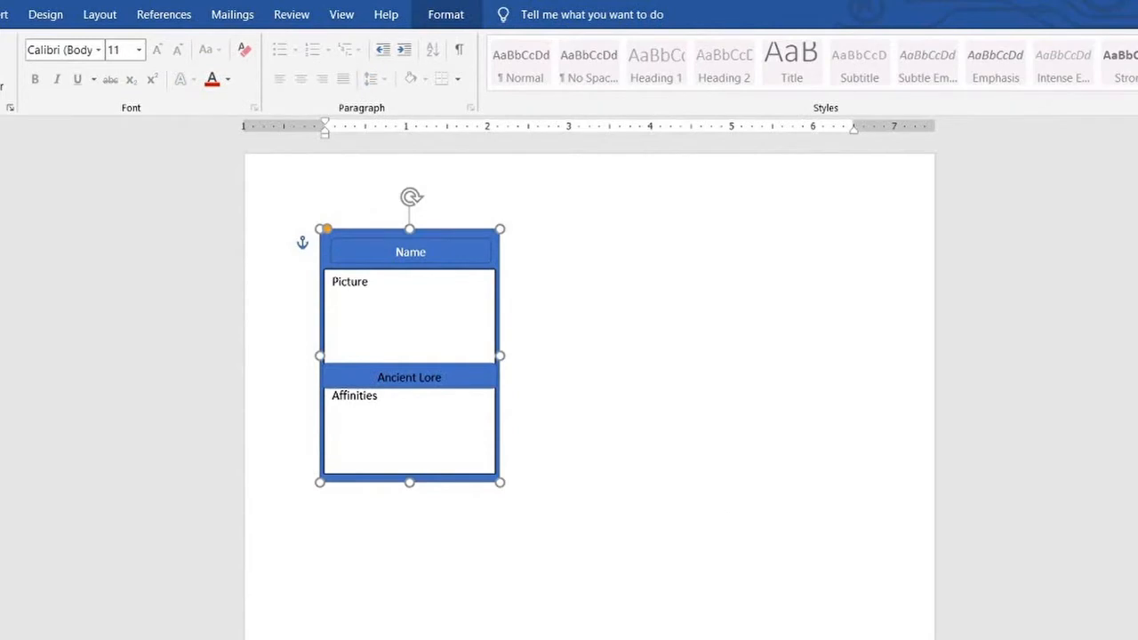
click(1131, 285)
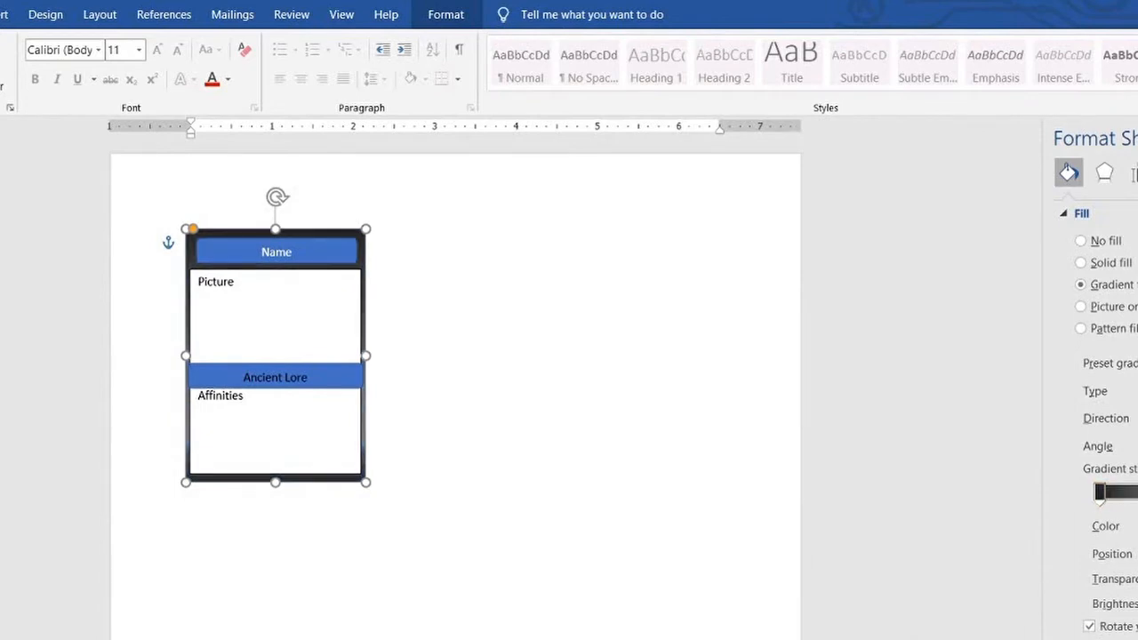
mouse_move(1136, 491)
mouse_down()
mouse_move(1095, 458)
mouse_move(1127, 494)
mouse_up()
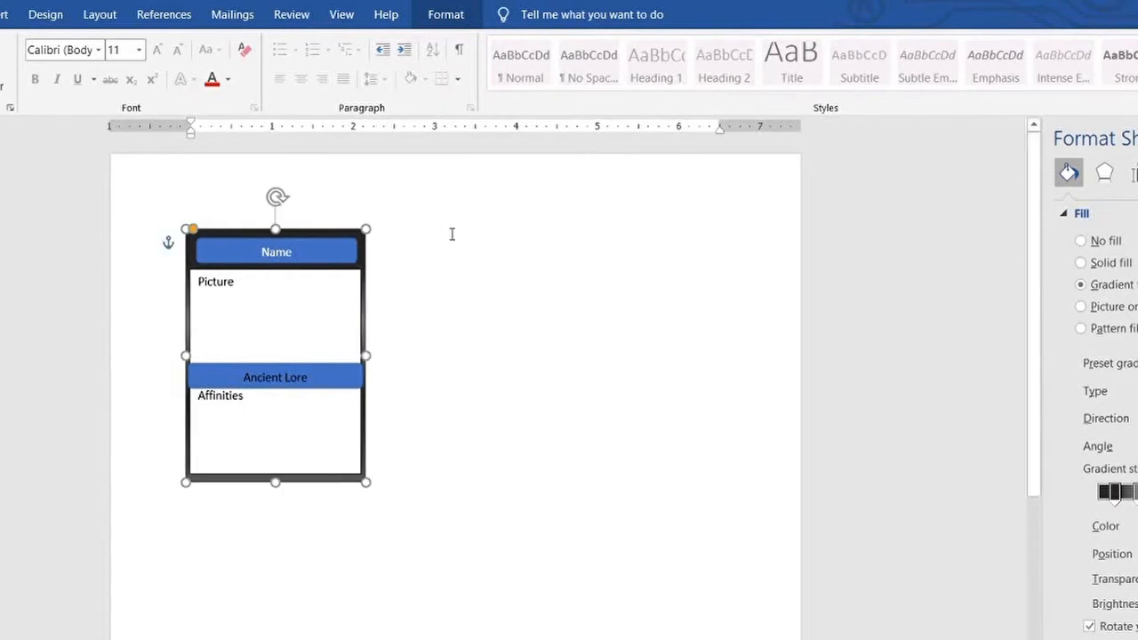
Apply a light-to-dark gray gradient fill to the Name bar, removing a surplus gradient stop
click(331, 247)
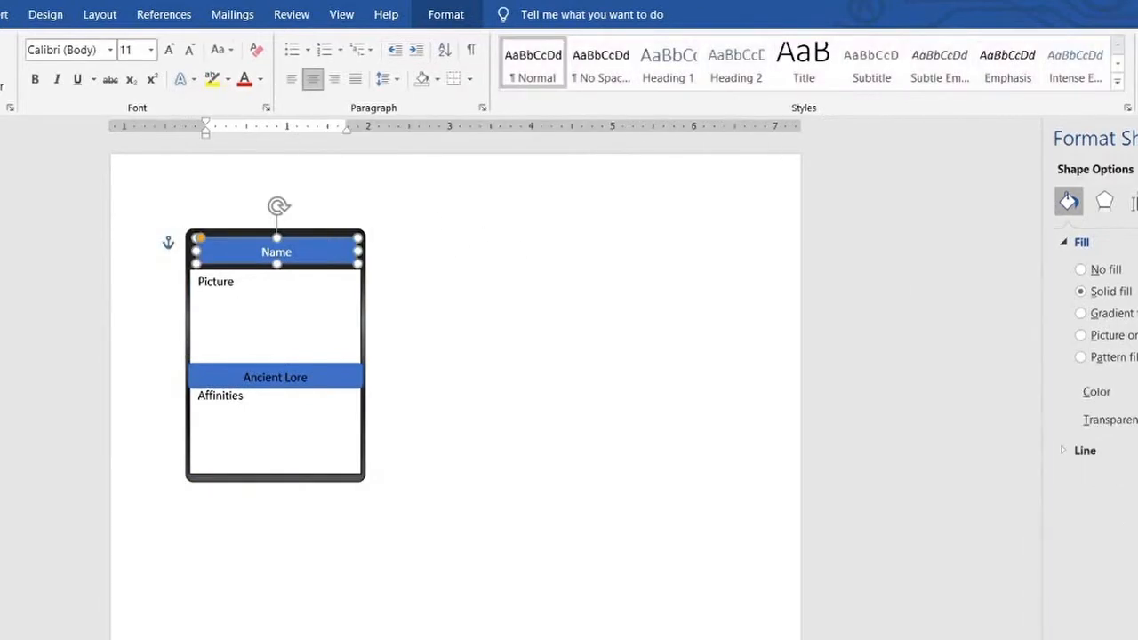
click(1111, 313)
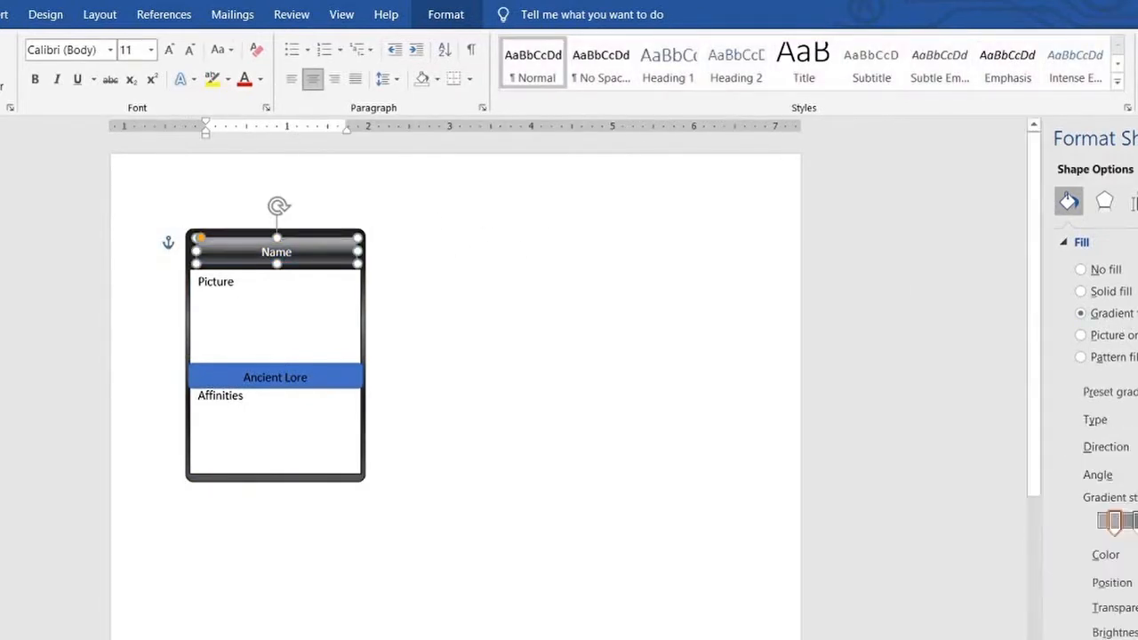
click(1135, 523)
key(Delete)
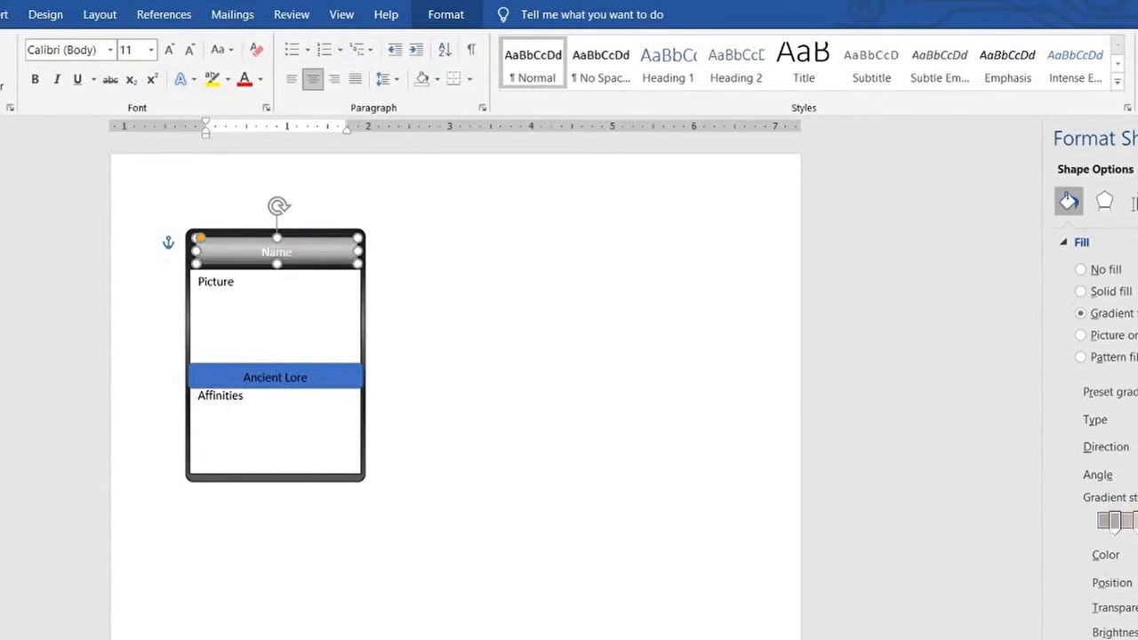
click(1134, 522)
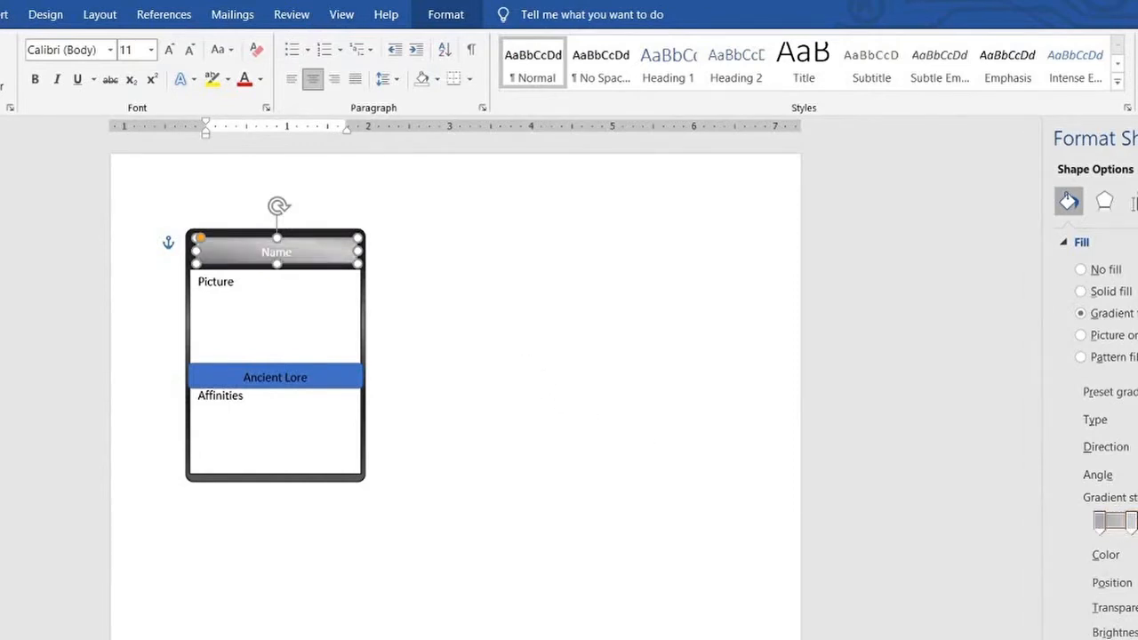
Duplicate the gradient Name bar and place the copy beside the Ancient Lore bar, level with it
click(301, 248)
click(310, 256)
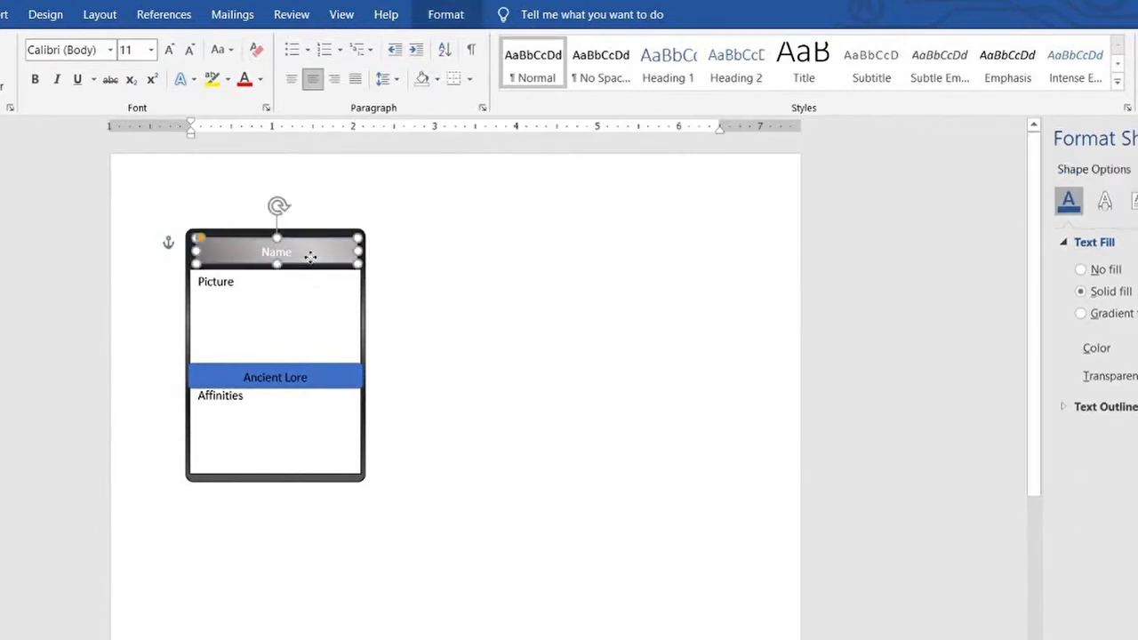
click(411, 272)
key(ctrl+v)
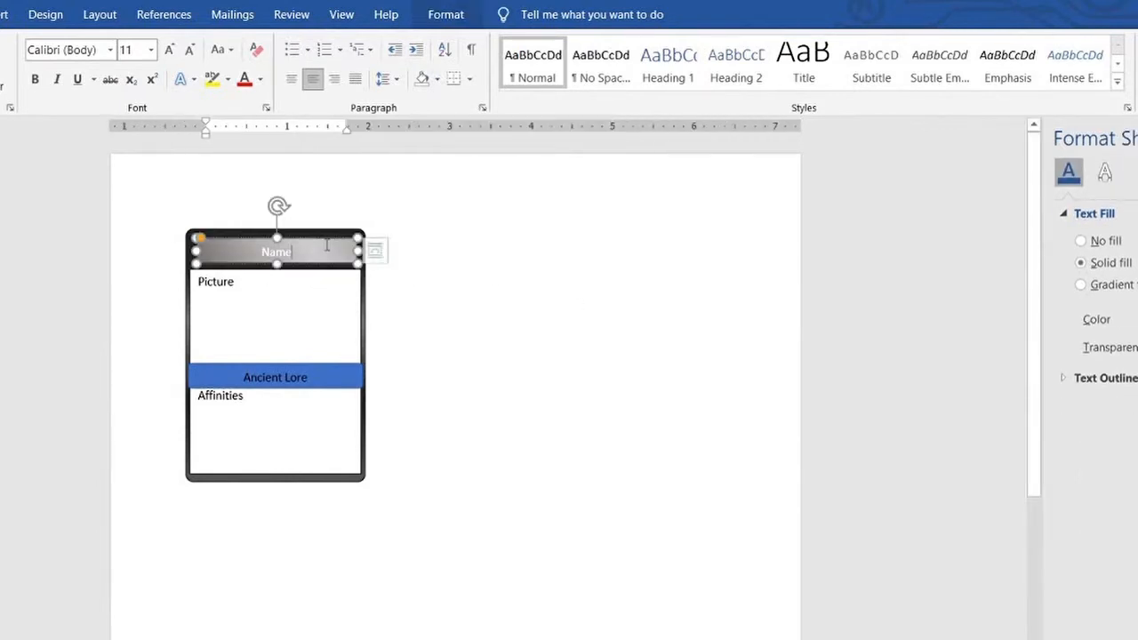
click(592, 363)
key(ctrl+v)
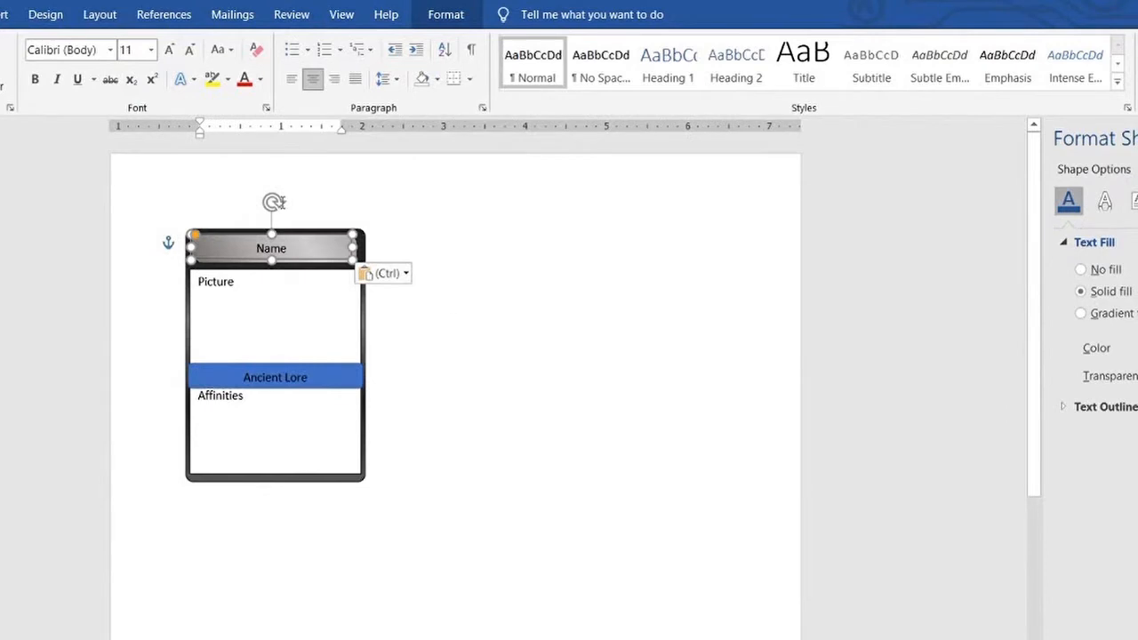
drag(314, 234, 449, 362)
Delete the blue Ancient Lore bar and move the gradient bar copy into its place between the text boxes
click(226, 365)
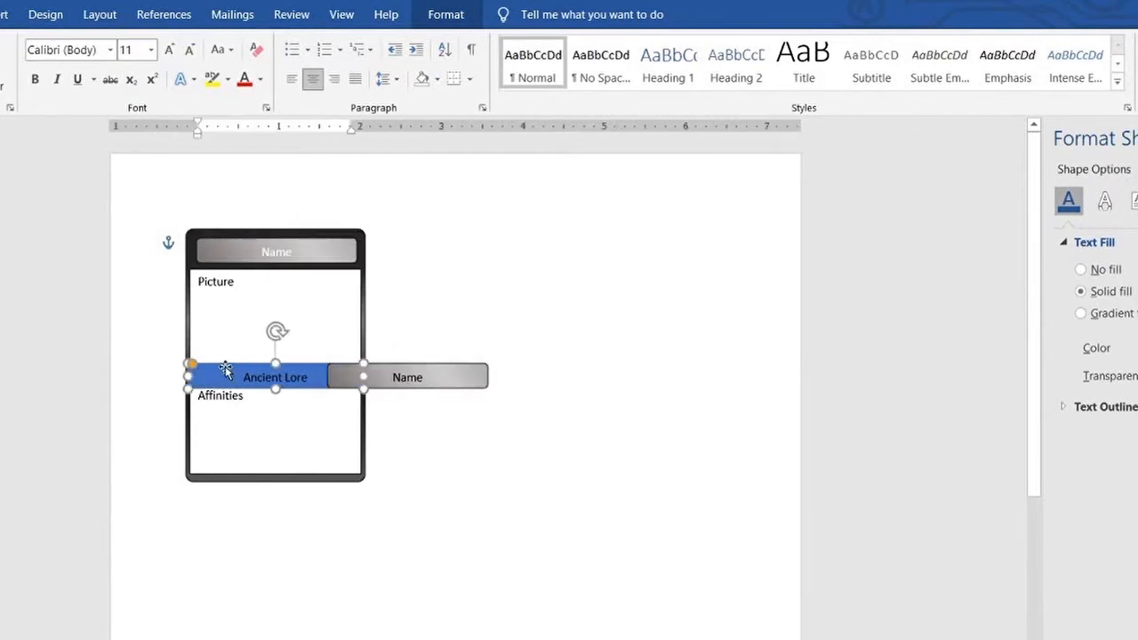
key(Delete)
click(332, 379)
click(490, 371)
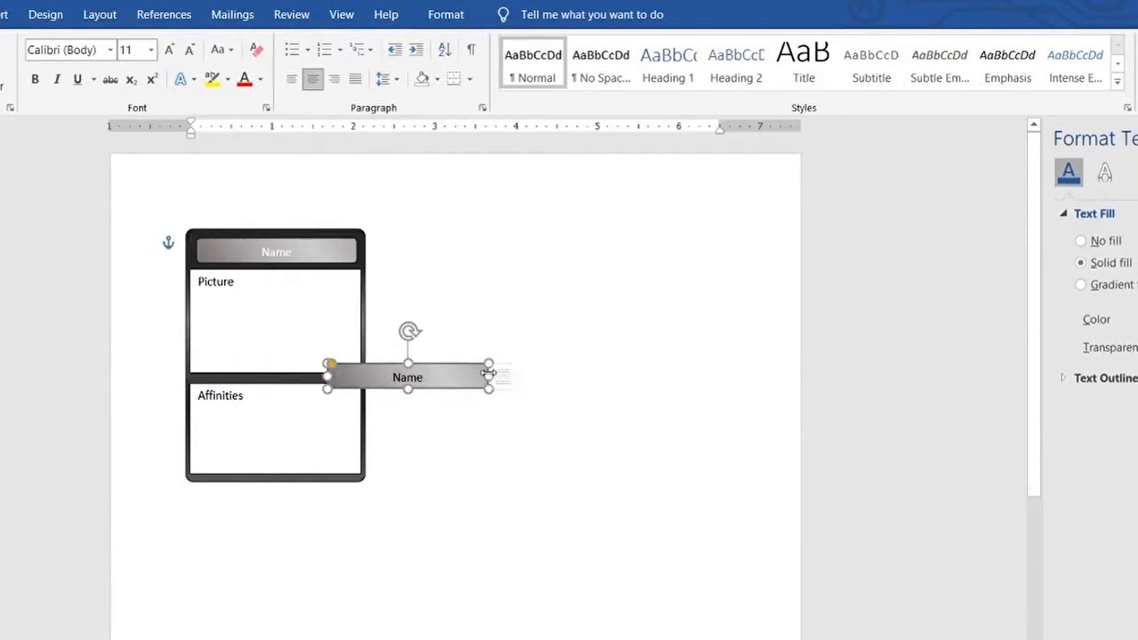
key(Left)
key(Left)
key(Left)
key(Left)
key(Left)
key(Left)
key(Left)
key(Left)
key(Left)
key(Left)
key(Left)
key(Left)
key(Left)
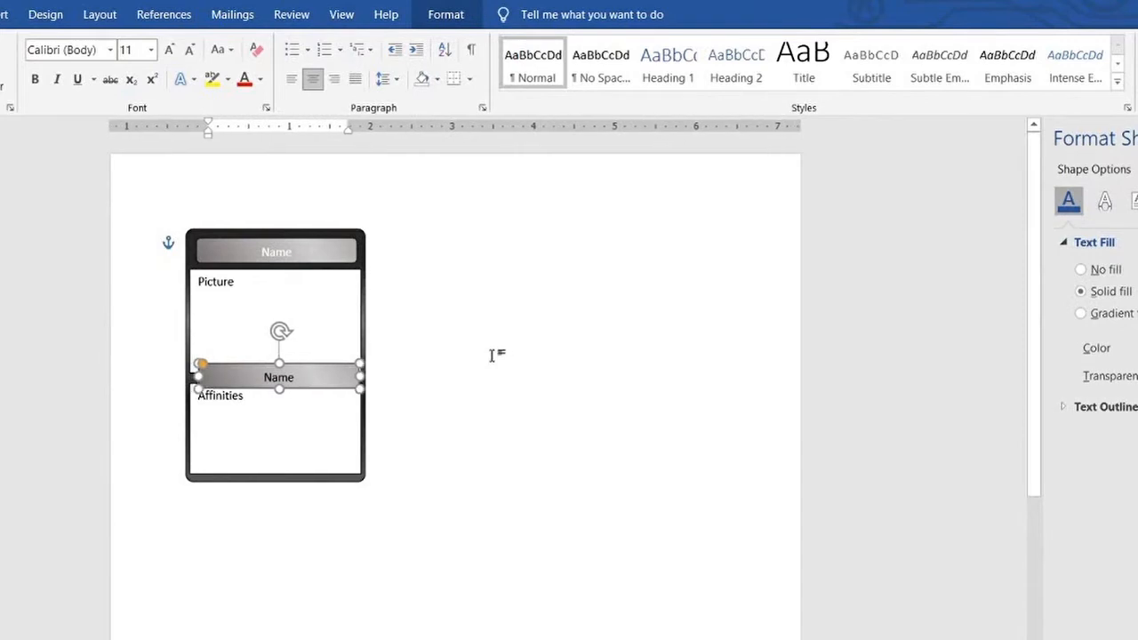
Change the label of the gradient bar between the two text boxes to "Ancient Lore"
double_click(254, 375)
text(Ancient Lore)
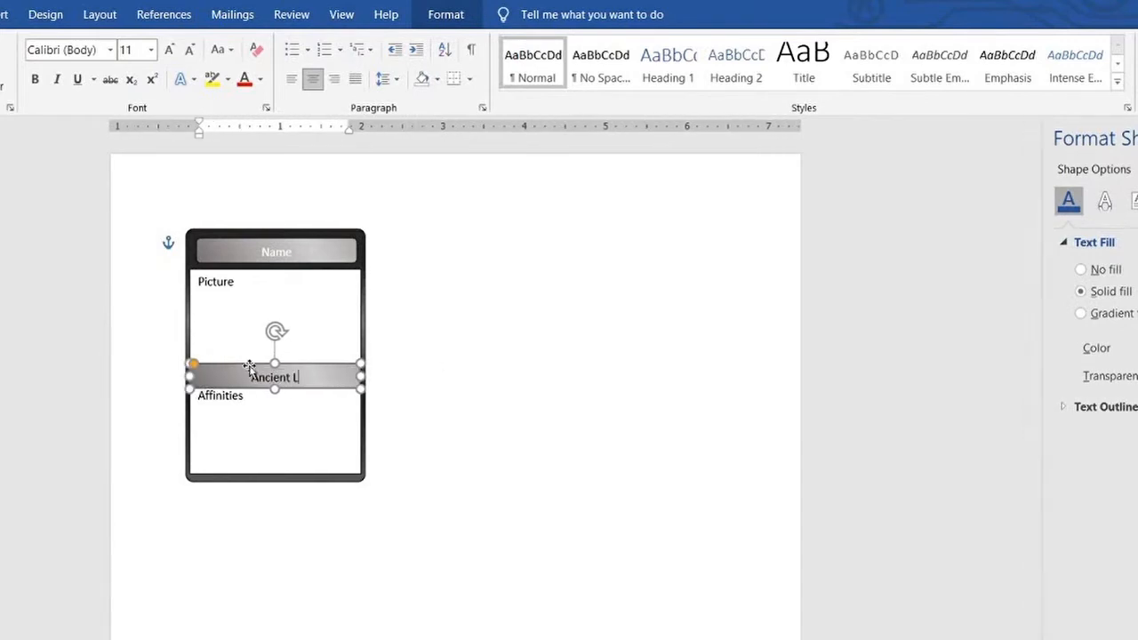
click(521, 300)
click(360, 377)
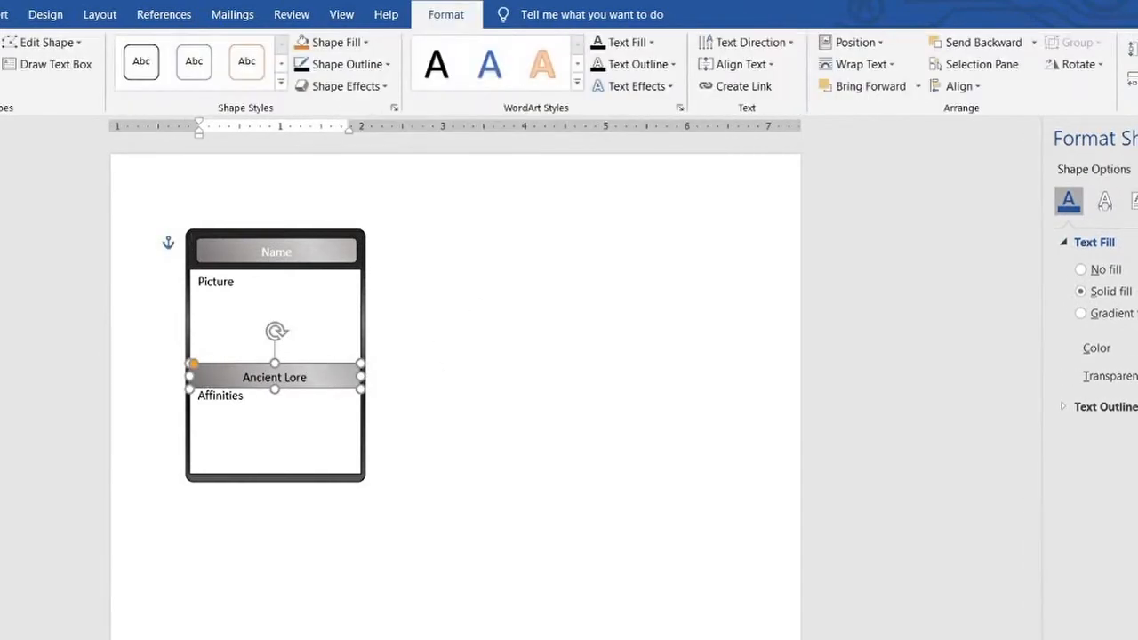
click(484, 381)
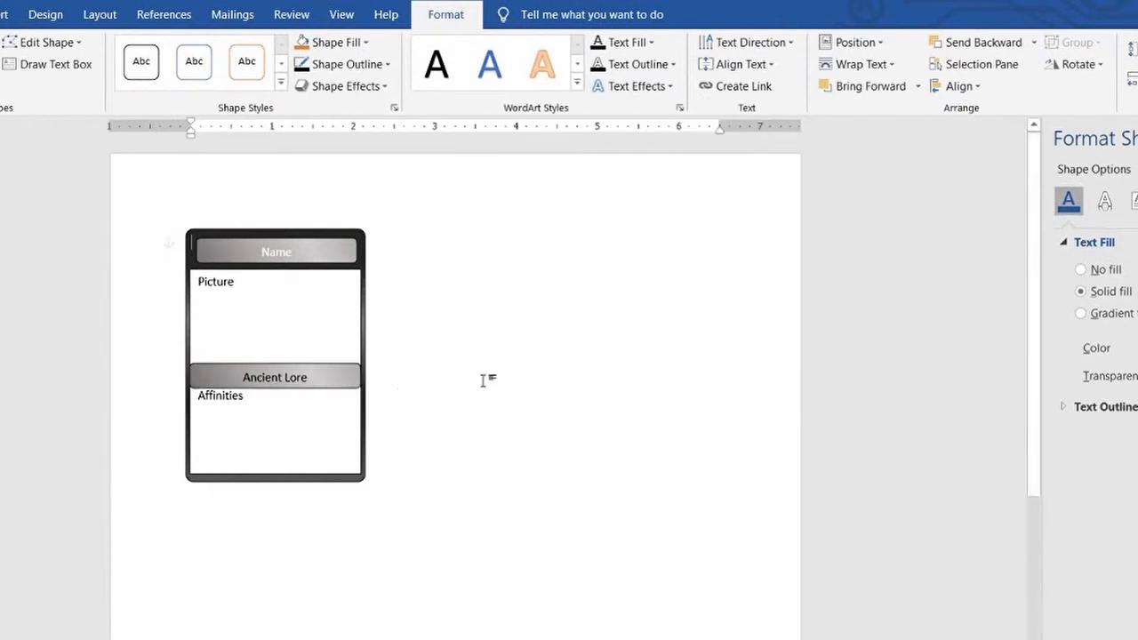
Fine-tune the Ancient Lore bar's position and width so its ends line up with the text boxes
click(347, 370)
click(411, 323)
click(354, 368)
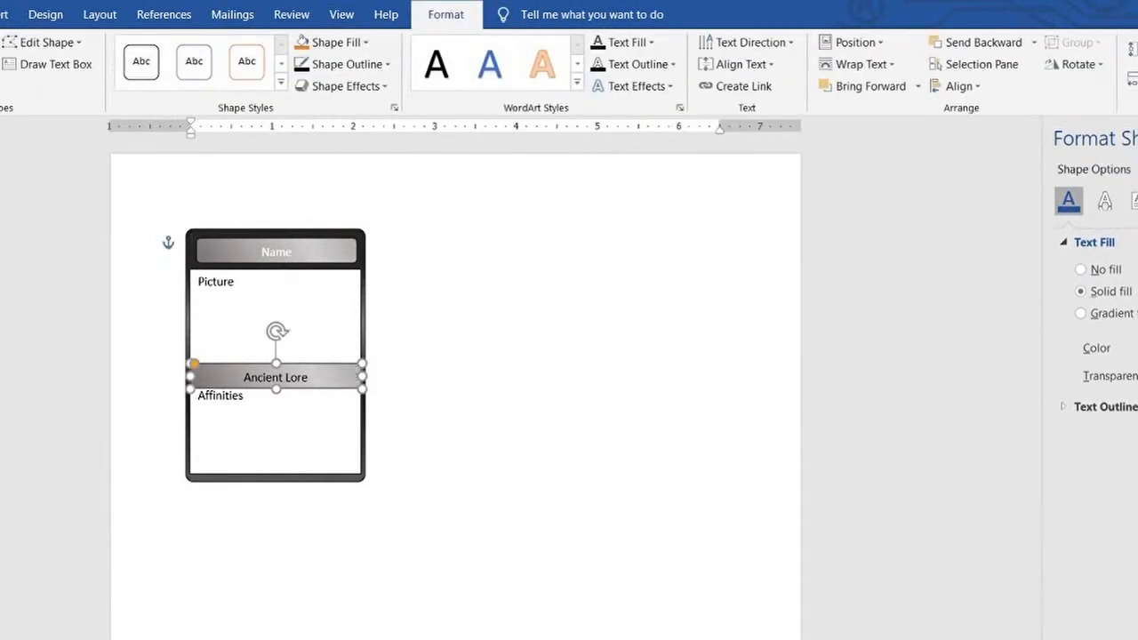
click(350, 364)
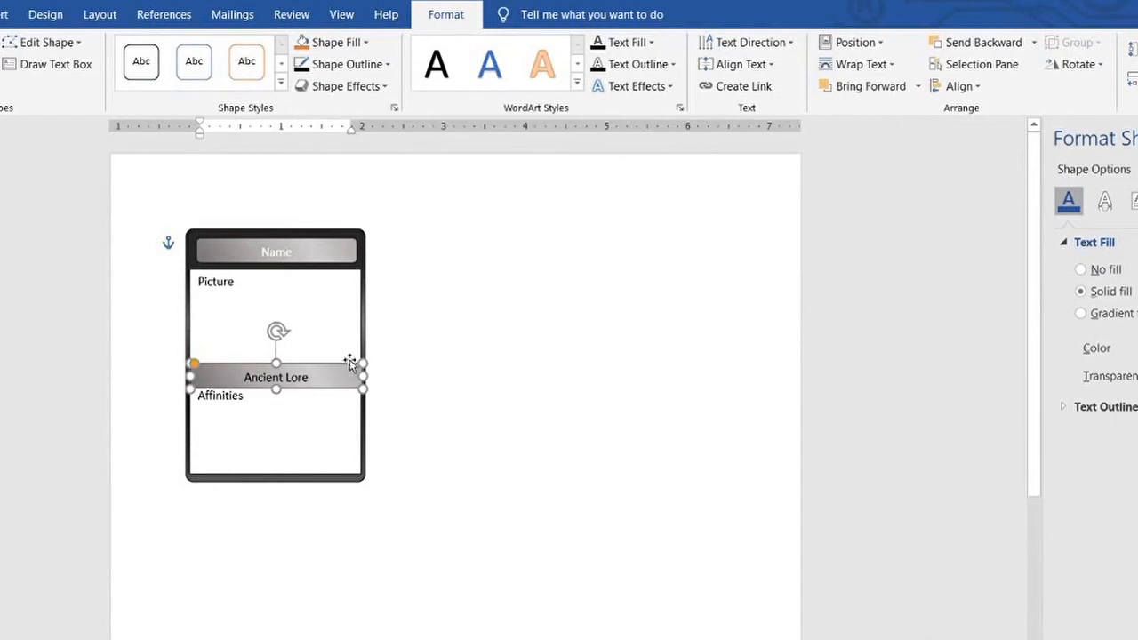
click(418, 355)
click(343, 370)
click(450, 368)
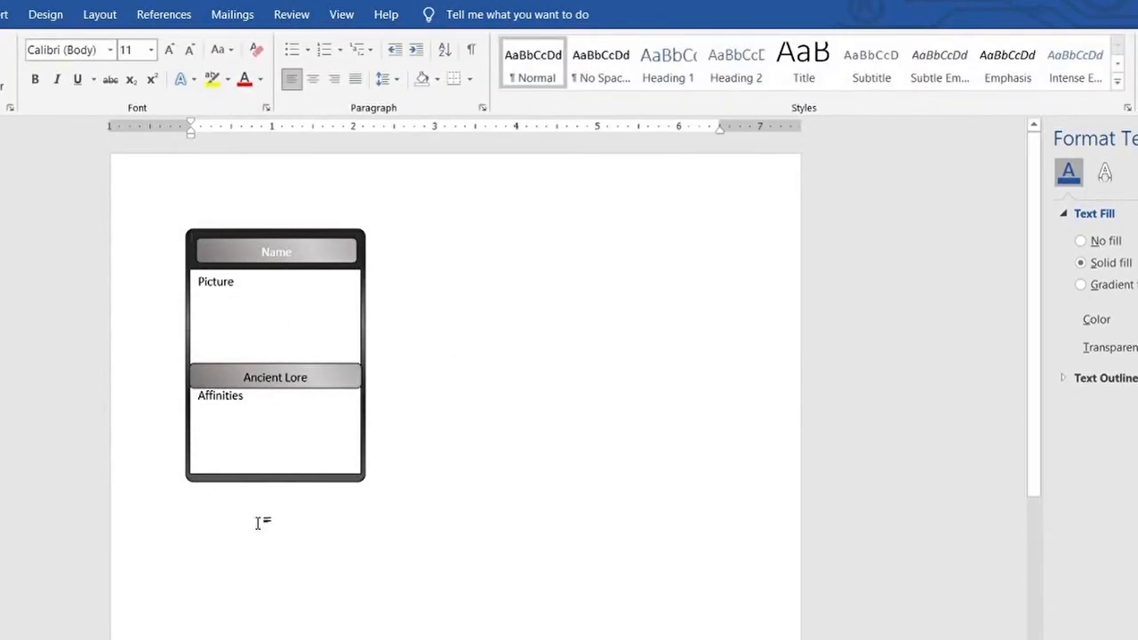
Adjust the height of the Affinities text box so it reaches the card's lower border
click(275, 468)
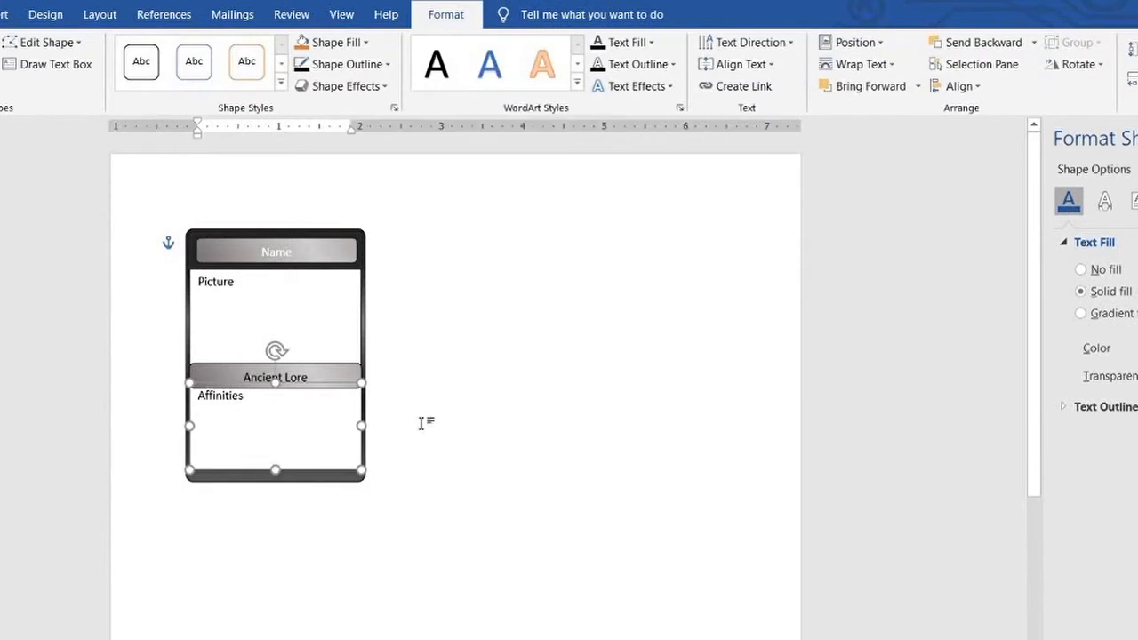
click(425, 423)
click(275, 469)
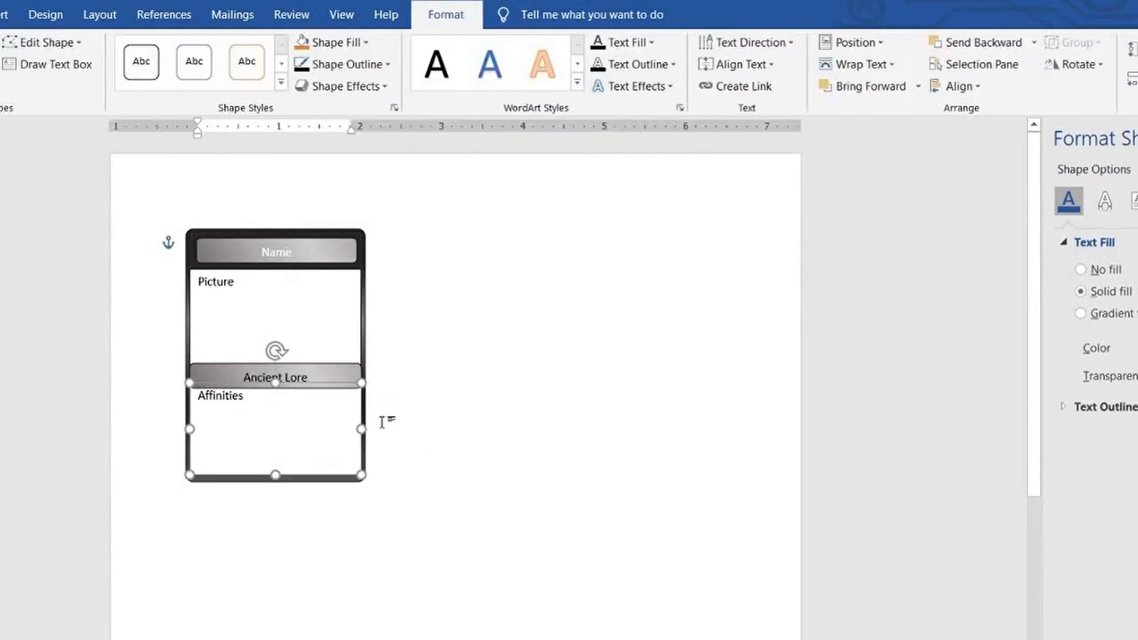
click(386, 419)
Duplicate all shapes of the card and place the copy beside the original
drag(162, 210, 397, 515)
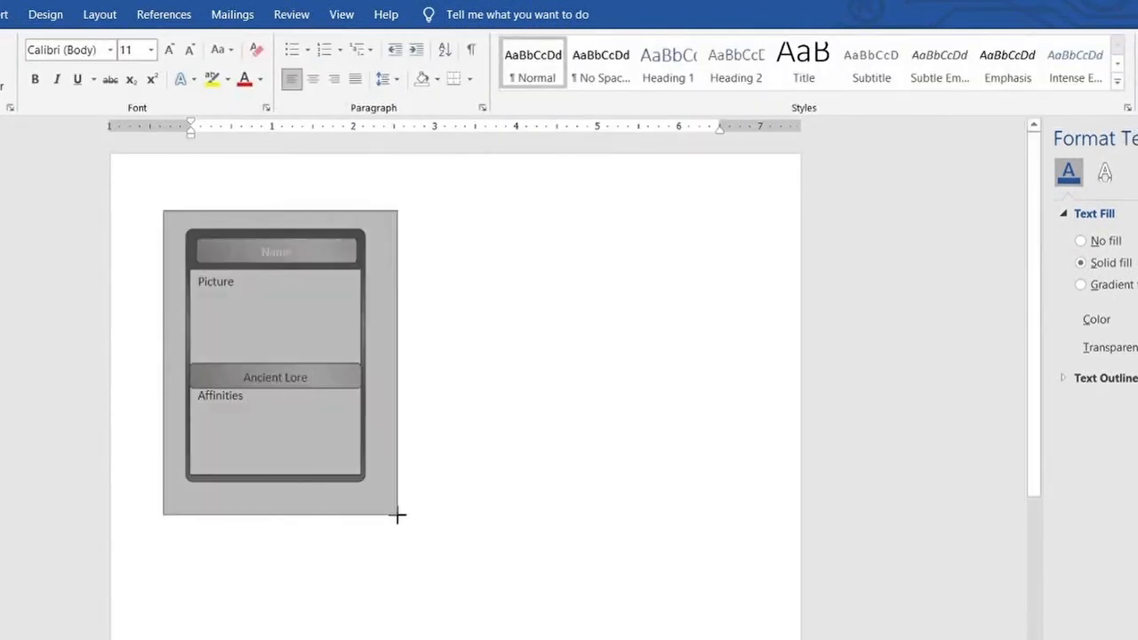
key(ctrl+c)
click(501, 358)
key(ctrl+v)
drag(370, 322, 576, 306)
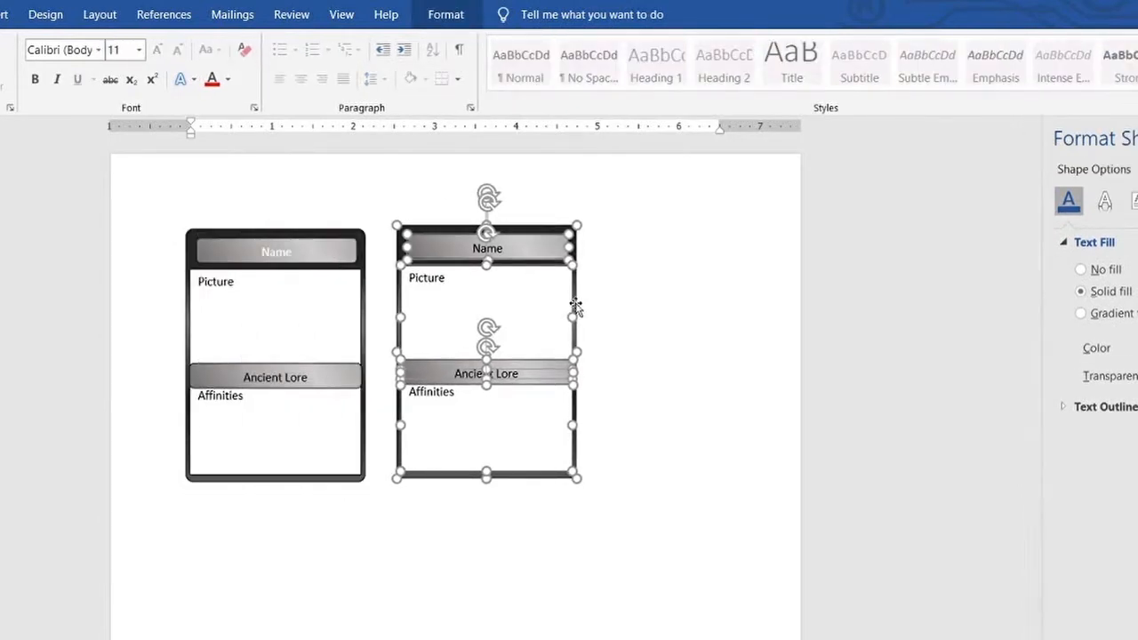
click(523, 333)
Set the font color of the original card's Name label to black
triple_click(294, 256)
click(261, 80)
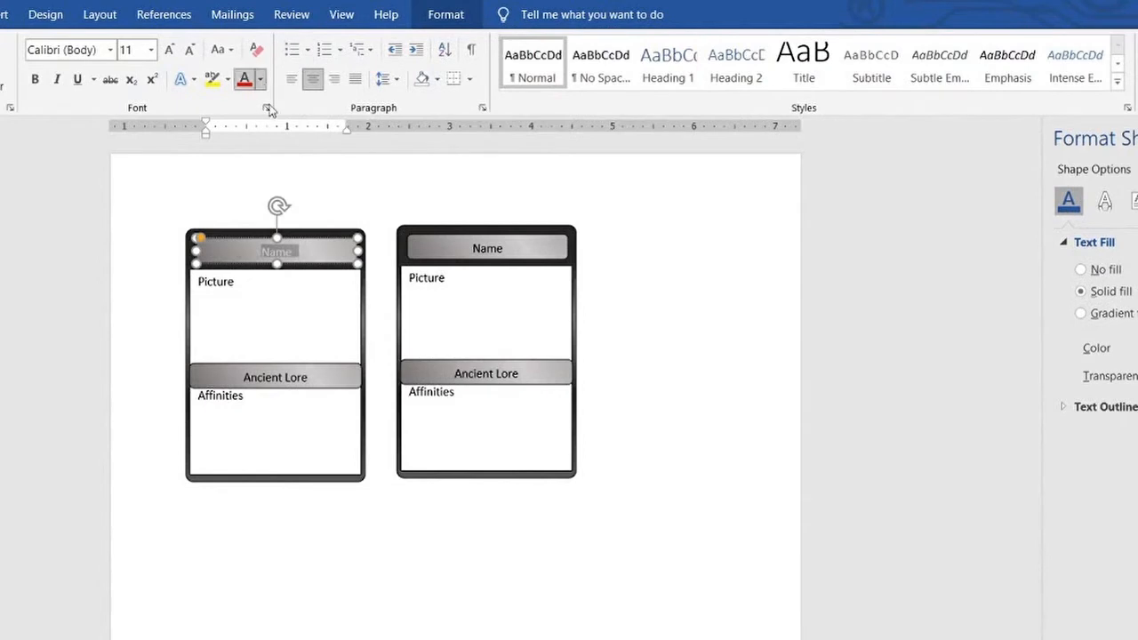
click(268, 106)
click(399, 218)
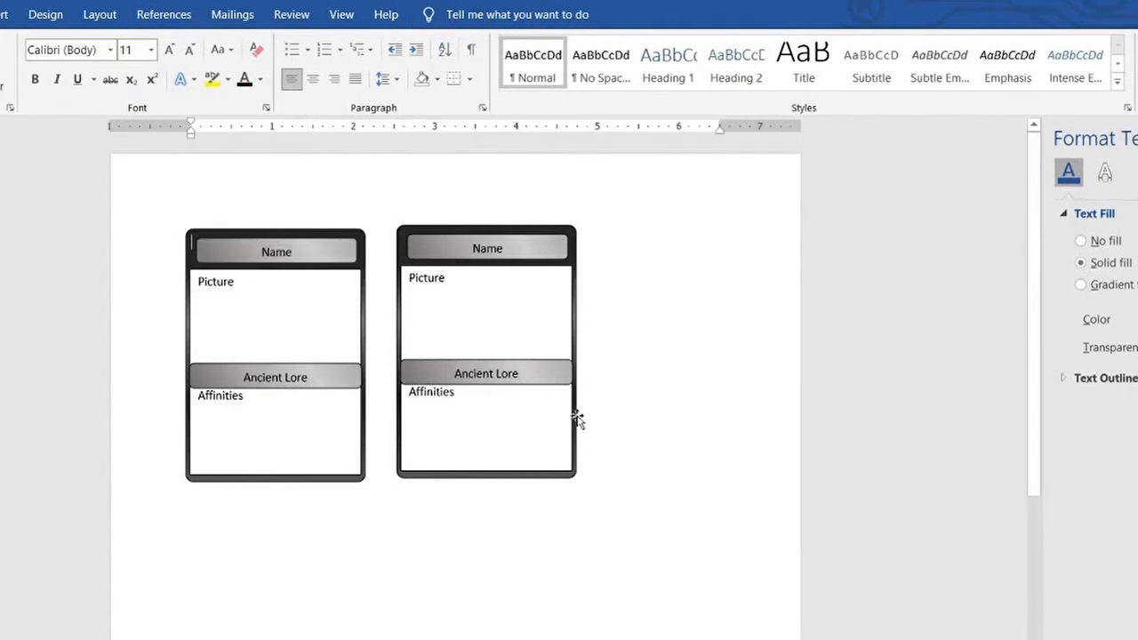
Shorten the Name bar on the copied card from its right end and replace the Affinities label with "Requirements"
click(564, 234)
drag(567, 248, 539, 248)
click(522, 373)
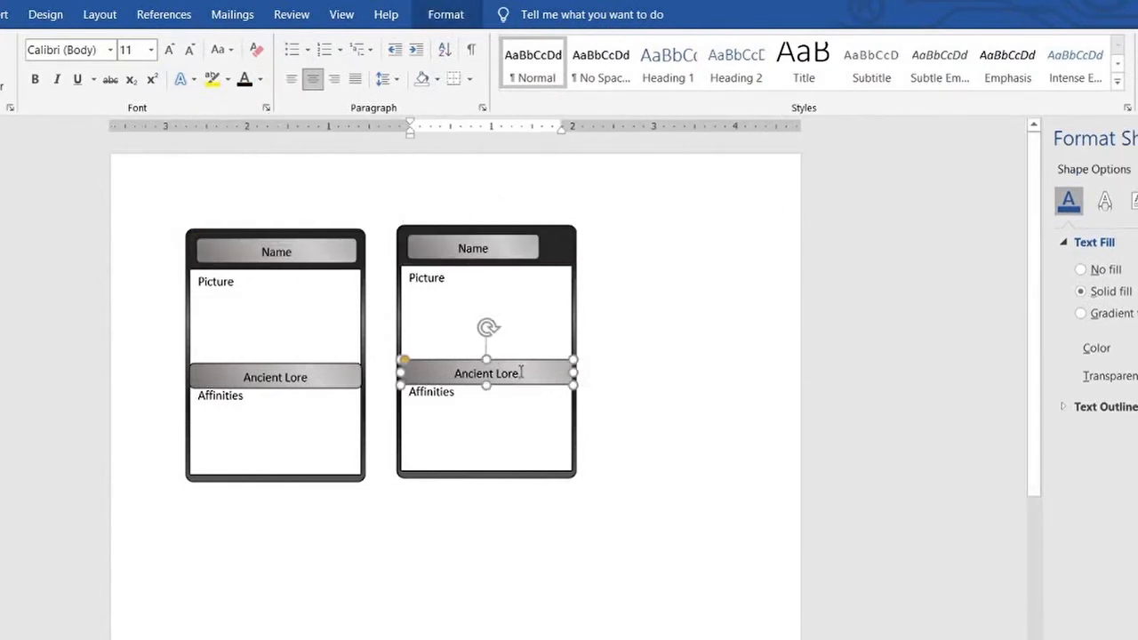
double_click(449, 392)
text(Requirements)
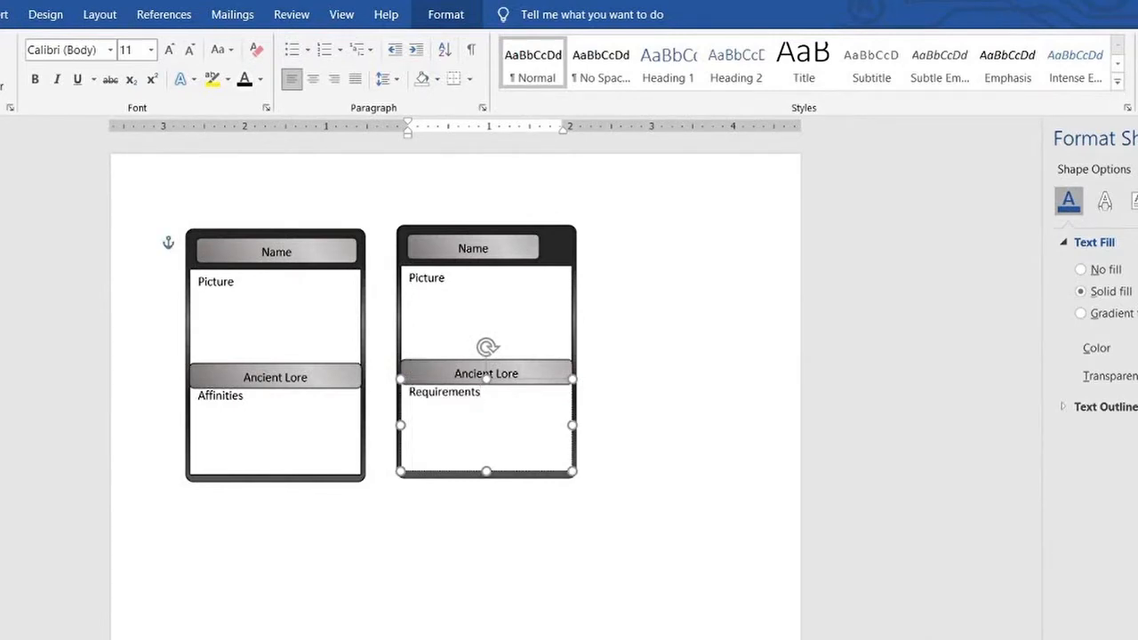
Widen the original card's Name bar to the text boxes' width and shift the copied card's shortened Name bar flush with their left edge
click(300, 247)
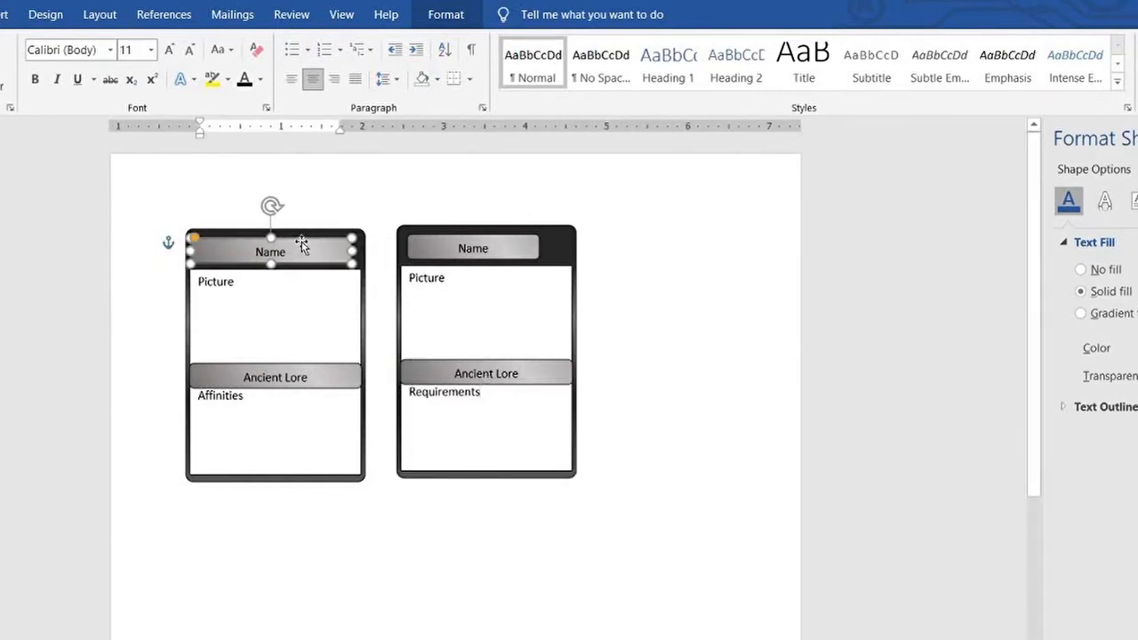
click(388, 199)
double_click(430, 250)
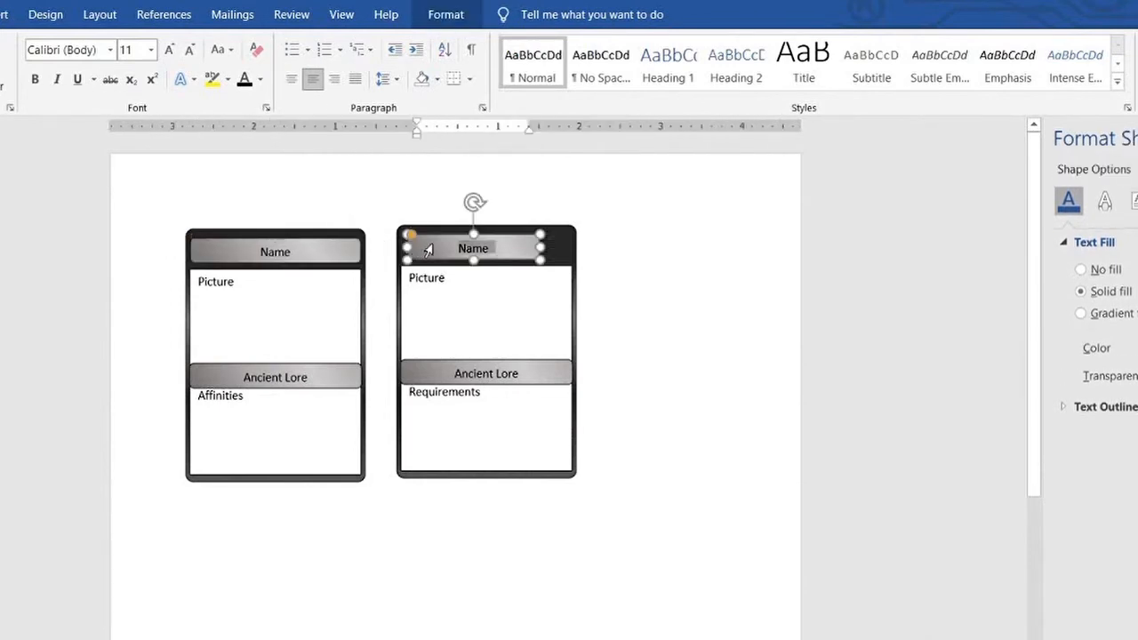
click(429, 250)
key(Left)
key(Left)
key(Left)
key(Left)
key(Left)
key(Left)
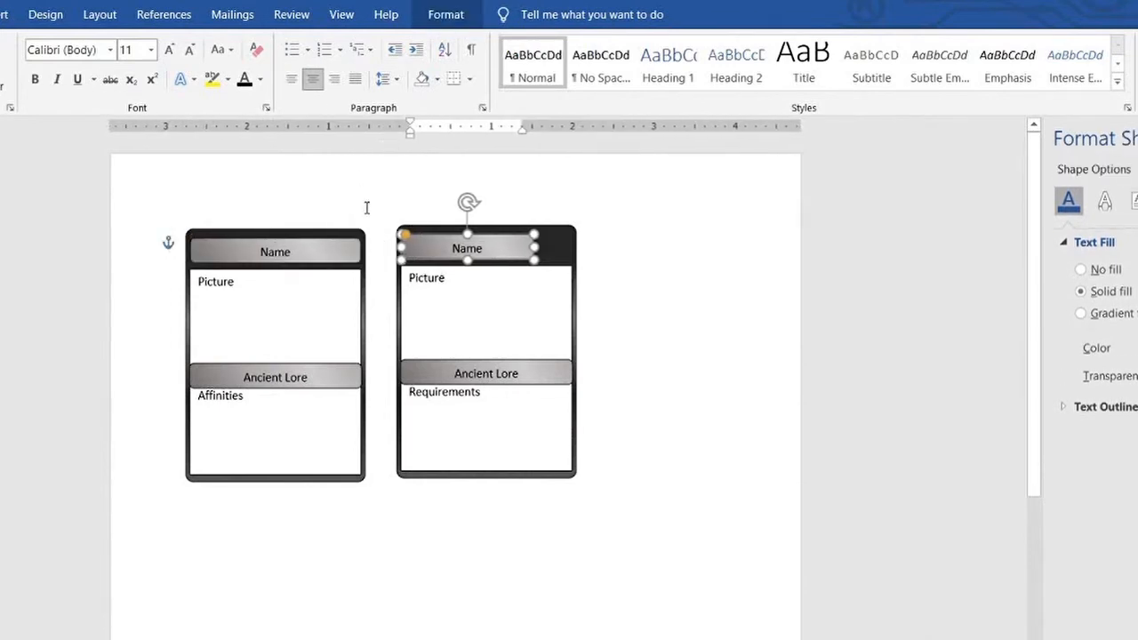
click(366, 208)
click(481, 238)
drag(534, 243, 539, 243)
Change the copied card's Ancient Lore label to "Turn Effect (Q, M, R)" and nudge the bar vertically
click(521, 371)
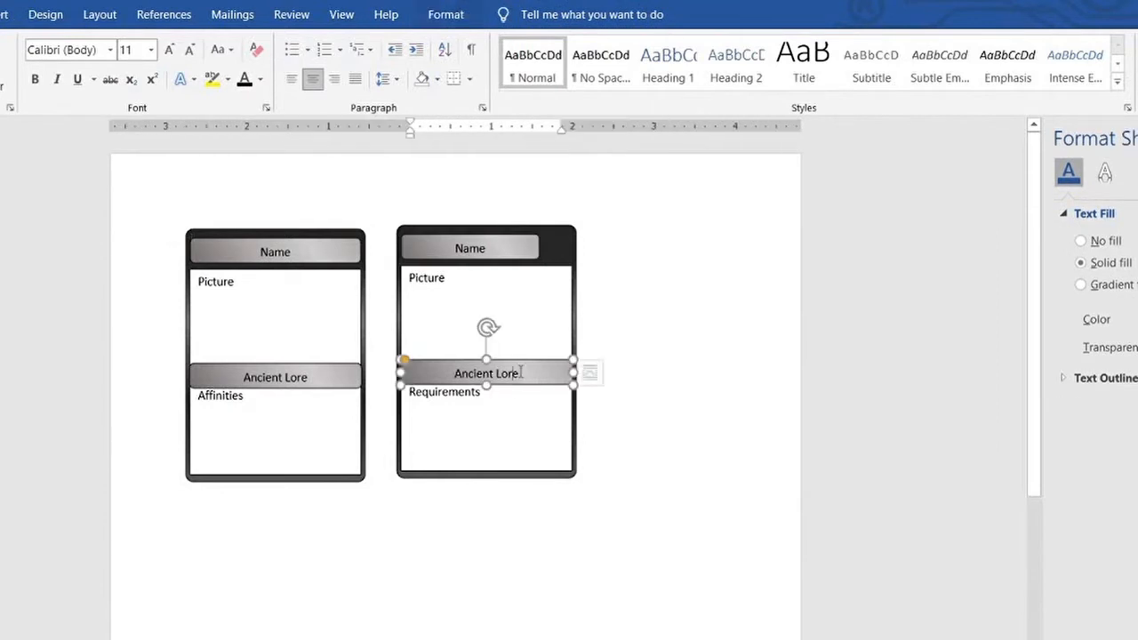
drag(521, 372, 455, 374)
click(594, 368)
click(543, 368)
key(Up)
text(Turn E)
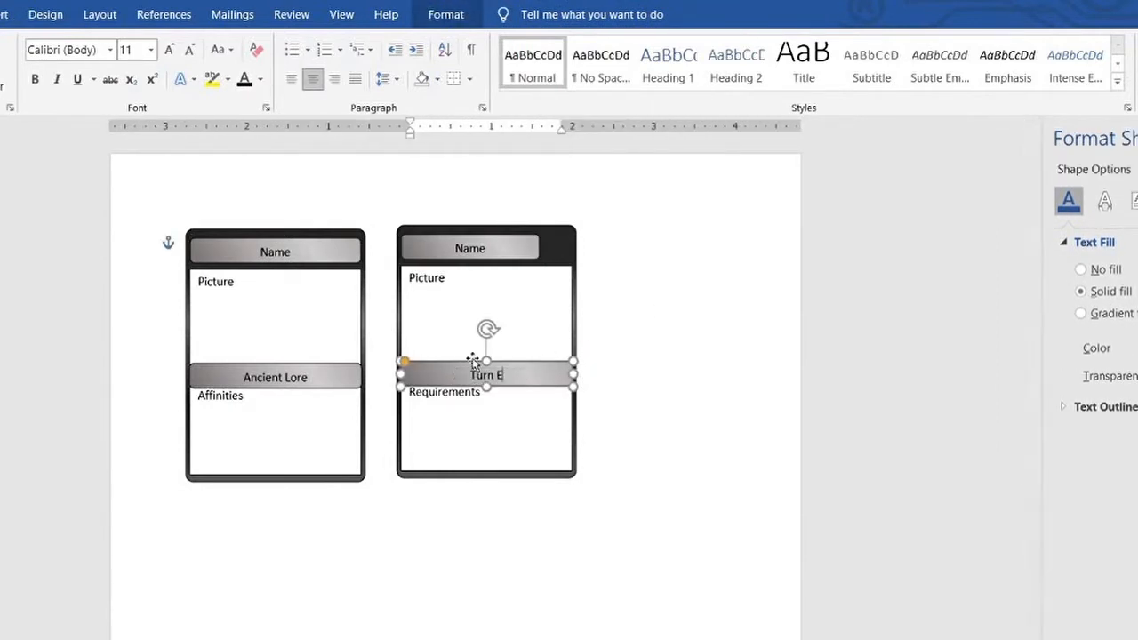
text(ffect (Q, A.)
key(BackSpace)
key(BackSpace)
text(M,)
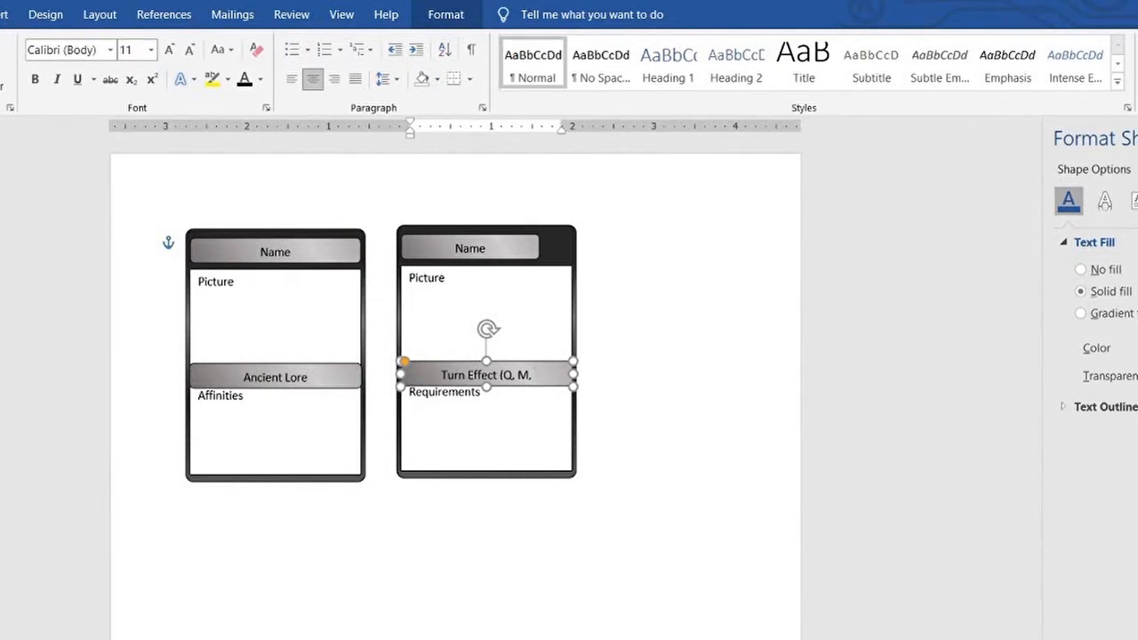
text(R))
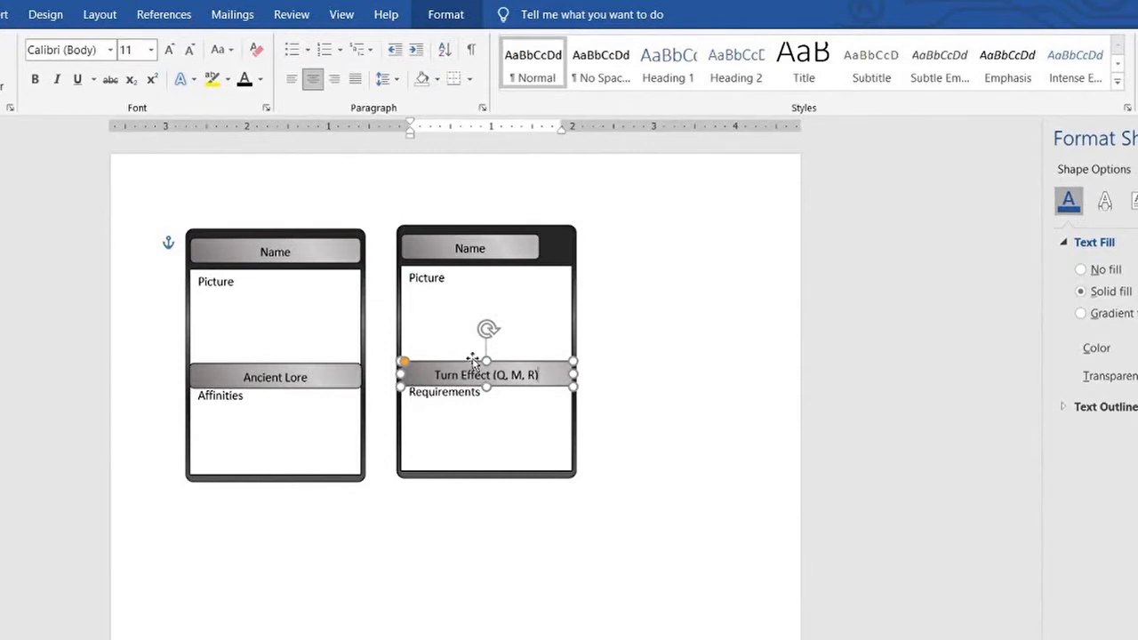
click(502, 400)
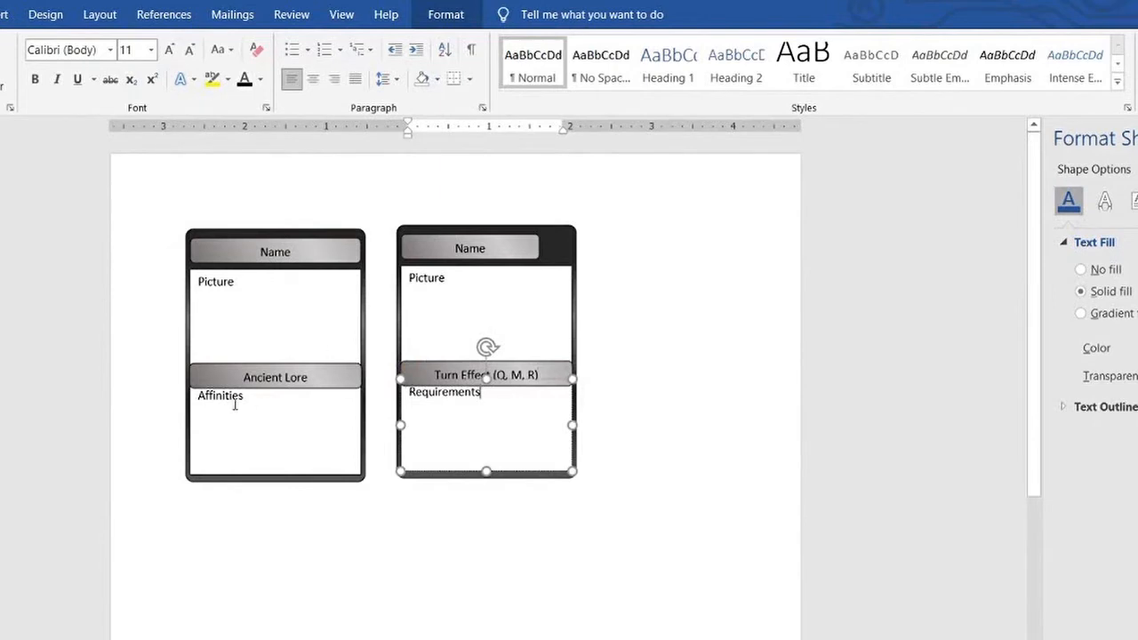
Draw a circle, shrink it and place it in the gap beside the copied card's Name bar
click(4, 14)
click(120, 56)
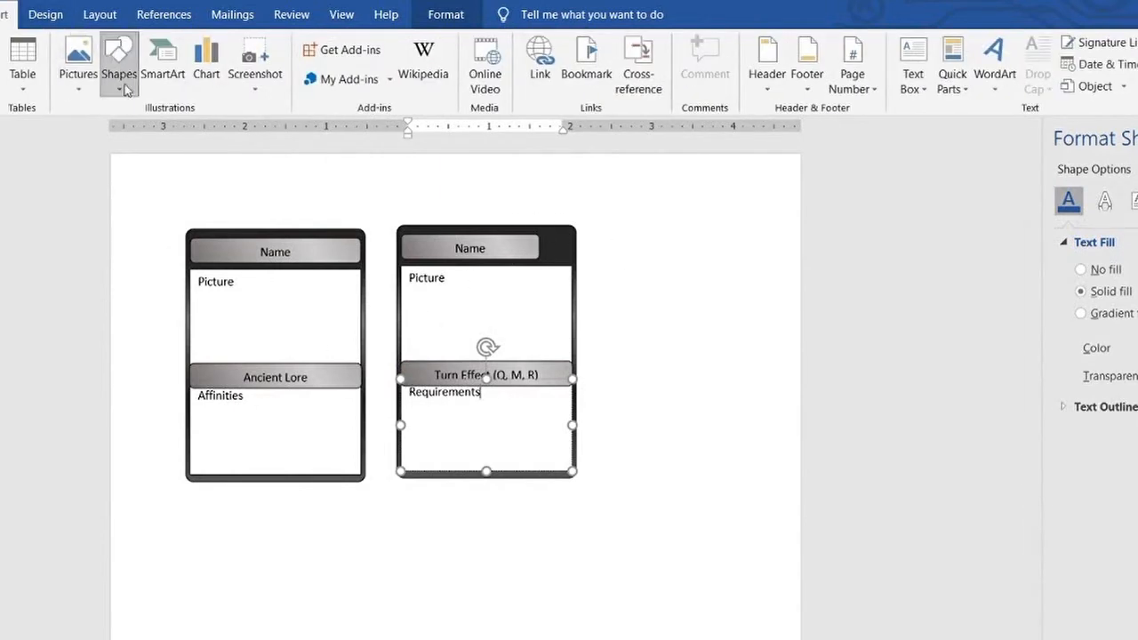
click(133, 240)
drag(653, 208, 735, 289)
click(1137, 51)
click(1137, 82)
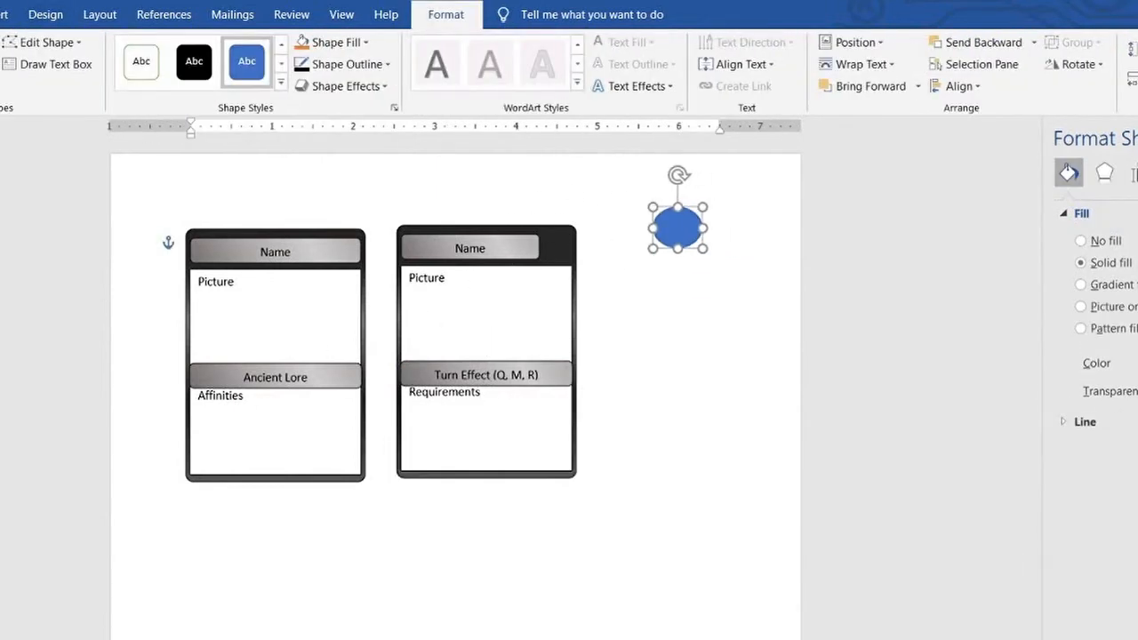
click(712, 249)
drag(666, 220, 560, 249)
click(1137, 51)
click(1137, 81)
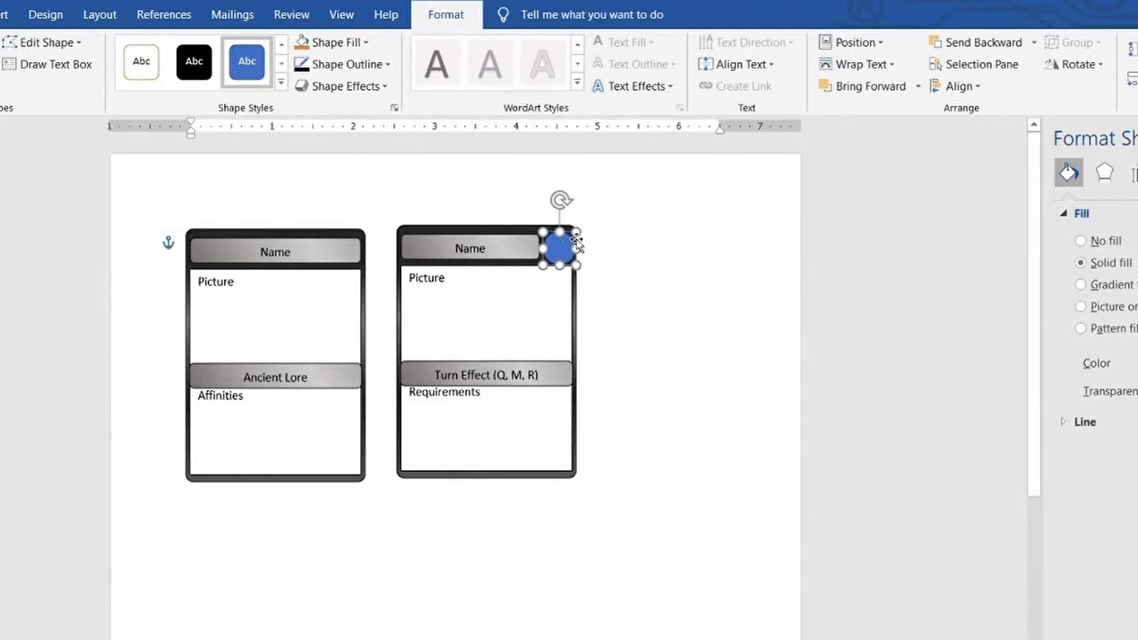
Add the text "#" inside the circle beside the Name bar
click(673, 239)
click(557, 243)
text(#)
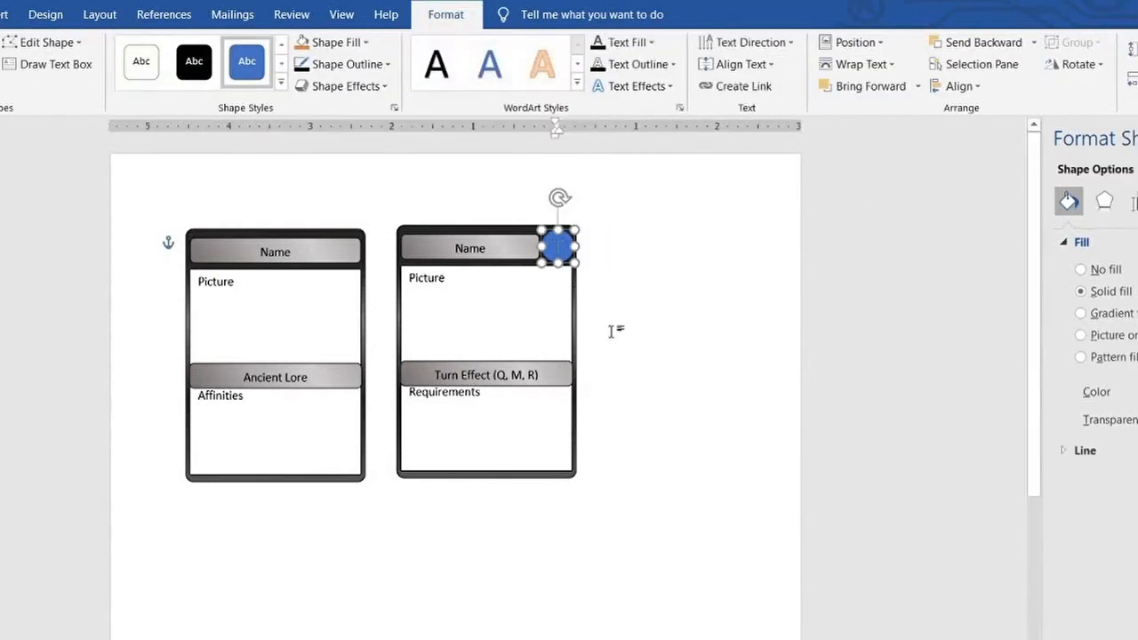
click(624, 319)
Set the "#" text color to black and fill the circle with white
click(566, 242)
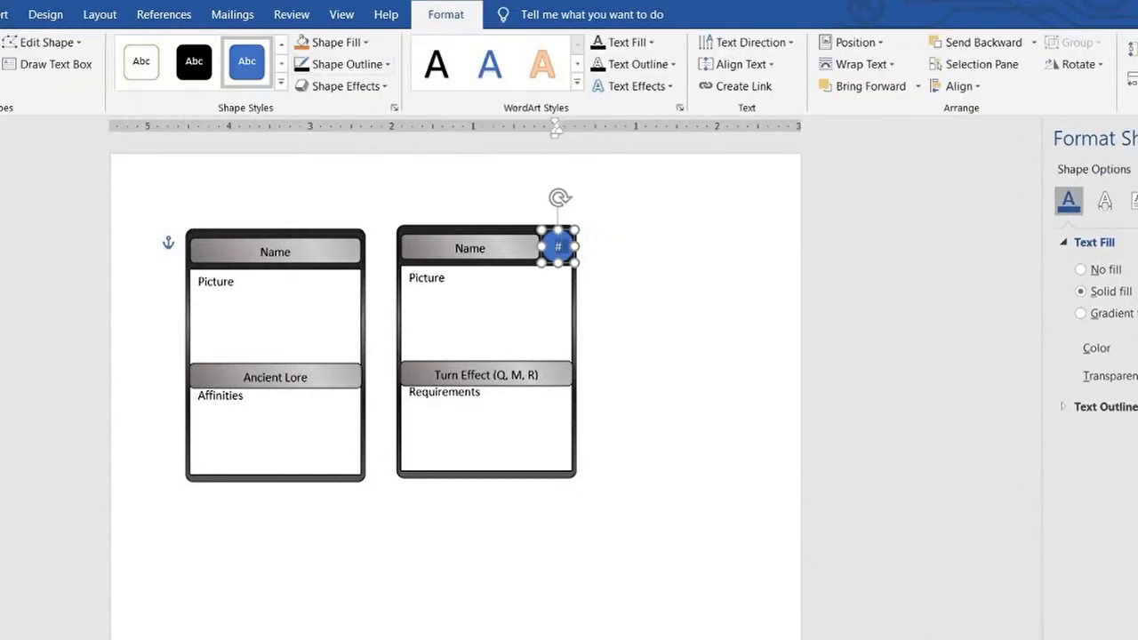
click(577, 252)
click(576, 252)
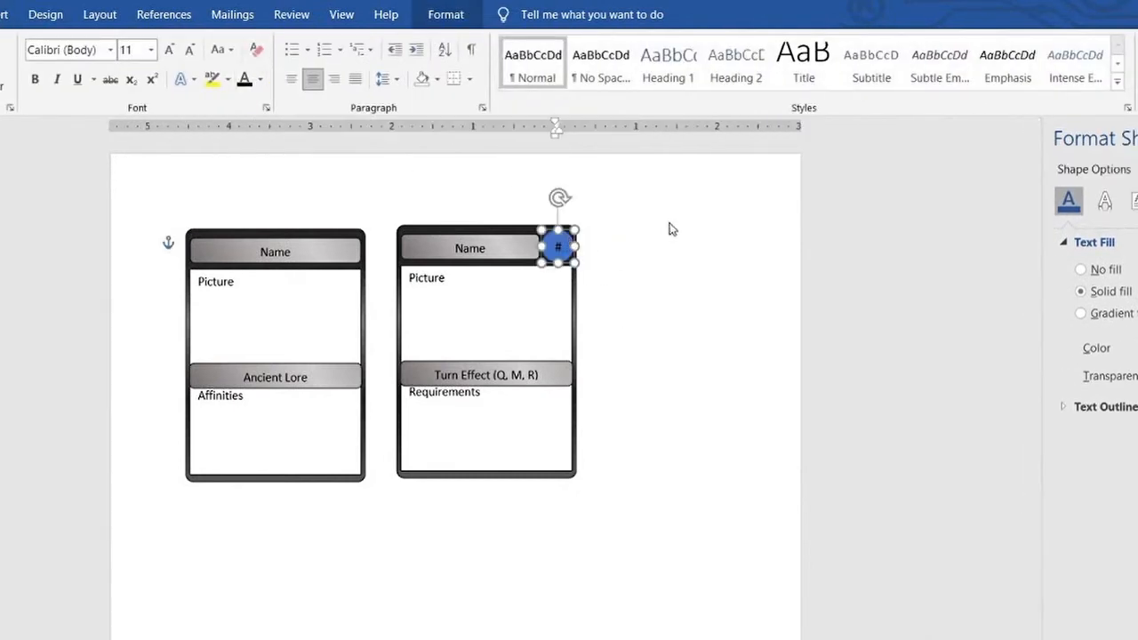
click(662, 255)
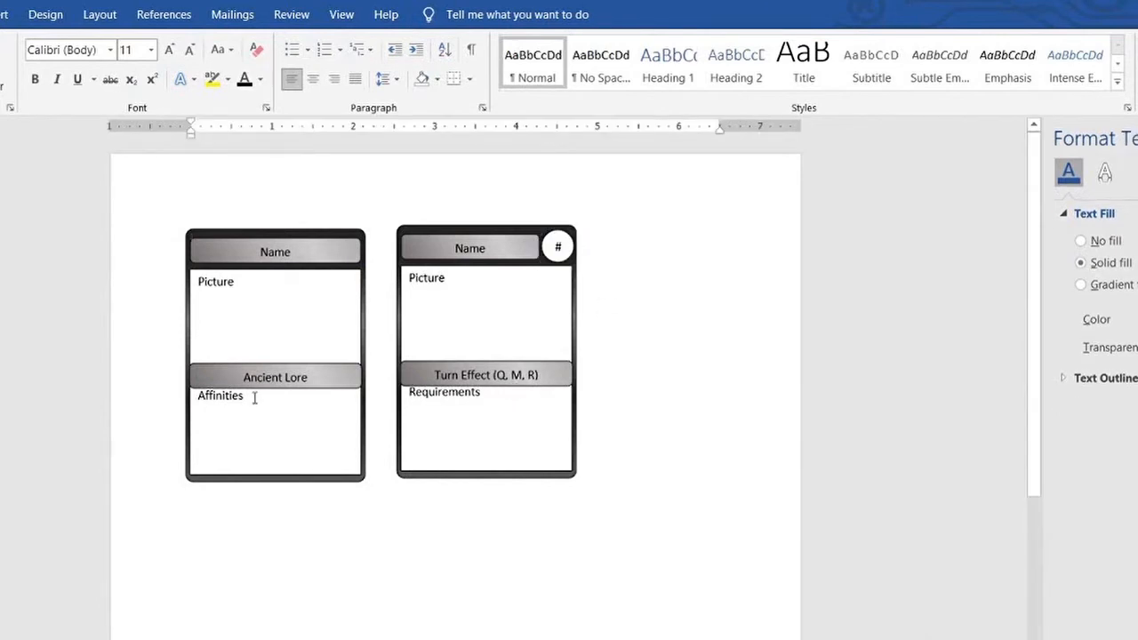
Recolor the Requirements card's background gradient in blue tones and adjust the Affinities card's black-to-gray gradient to match its shading
click(531, 230)
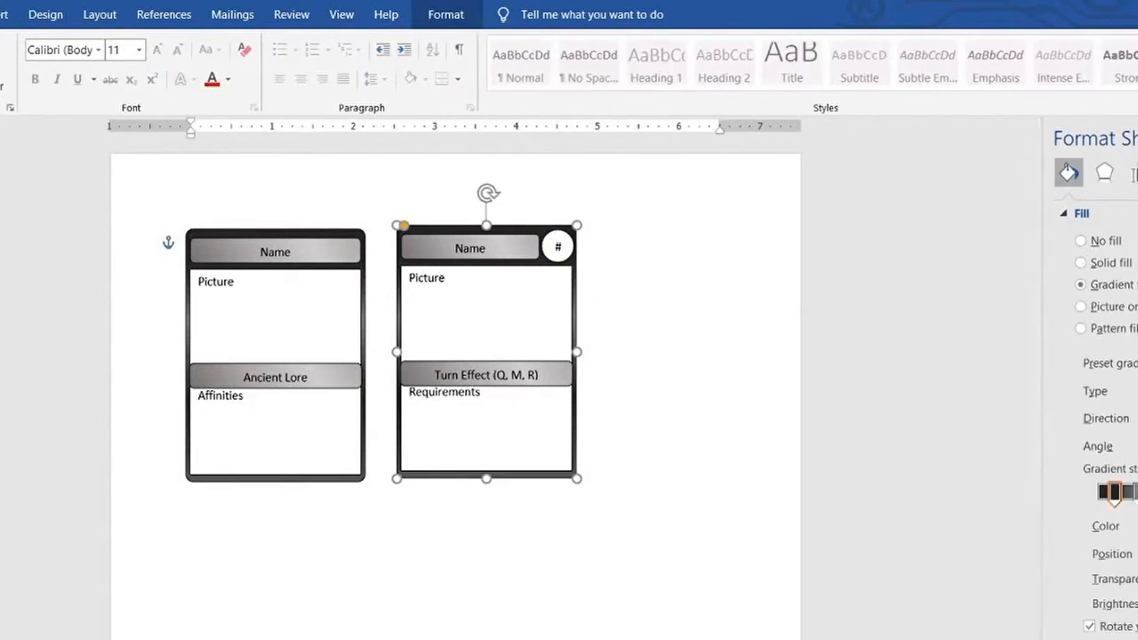
click(1137, 578)
click(1136, 494)
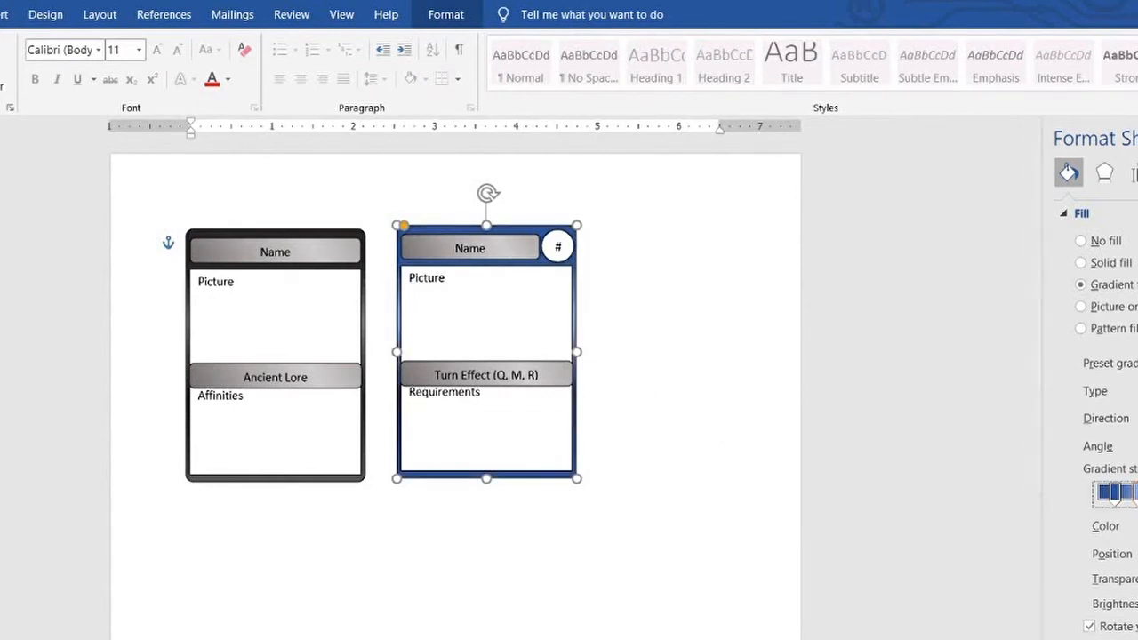
click(1137, 578)
click(1137, 493)
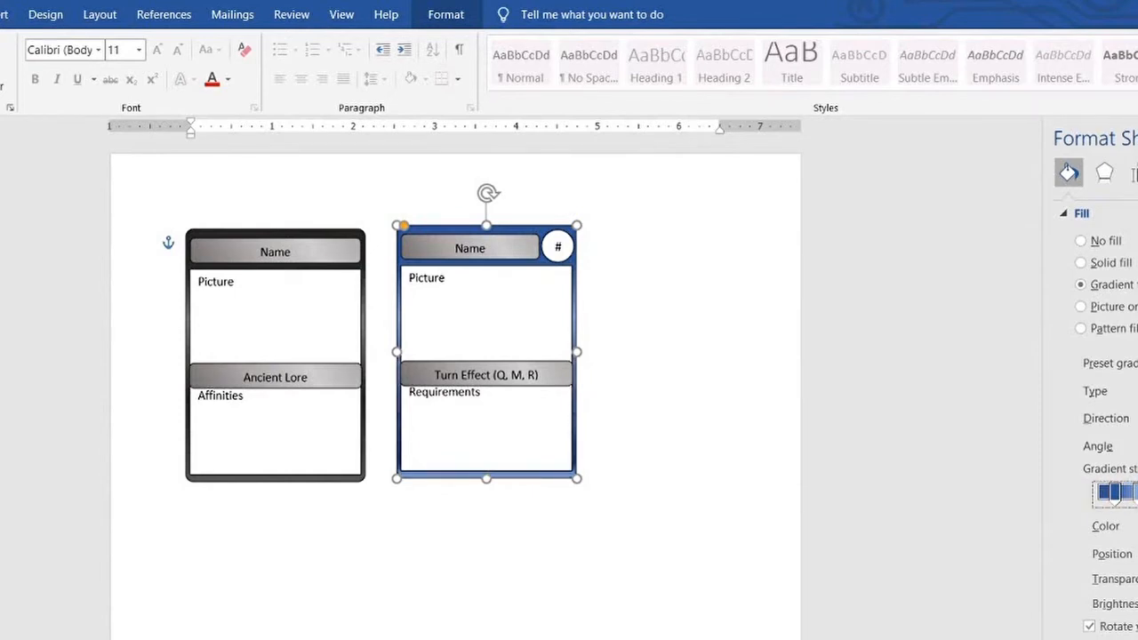
click(1137, 493)
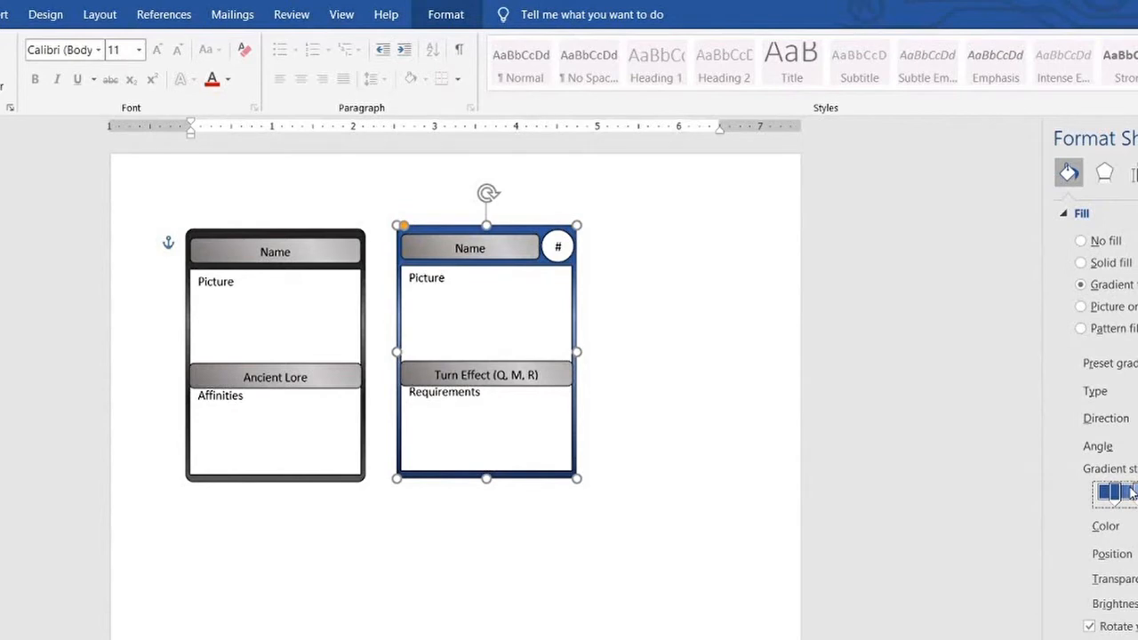
click(359, 233)
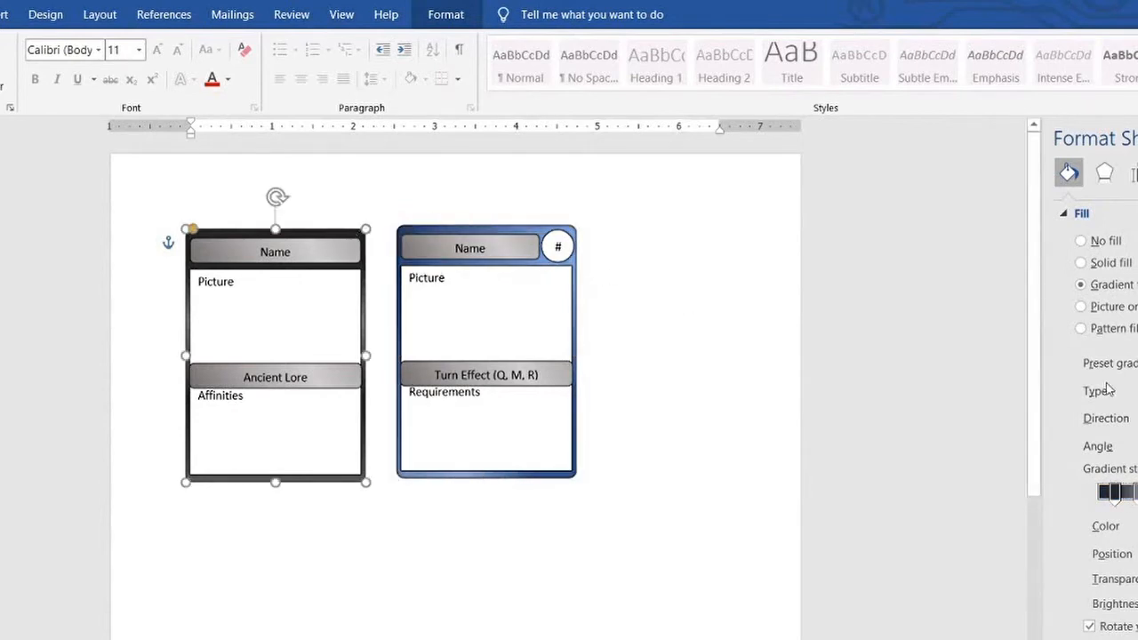
click(693, 305)
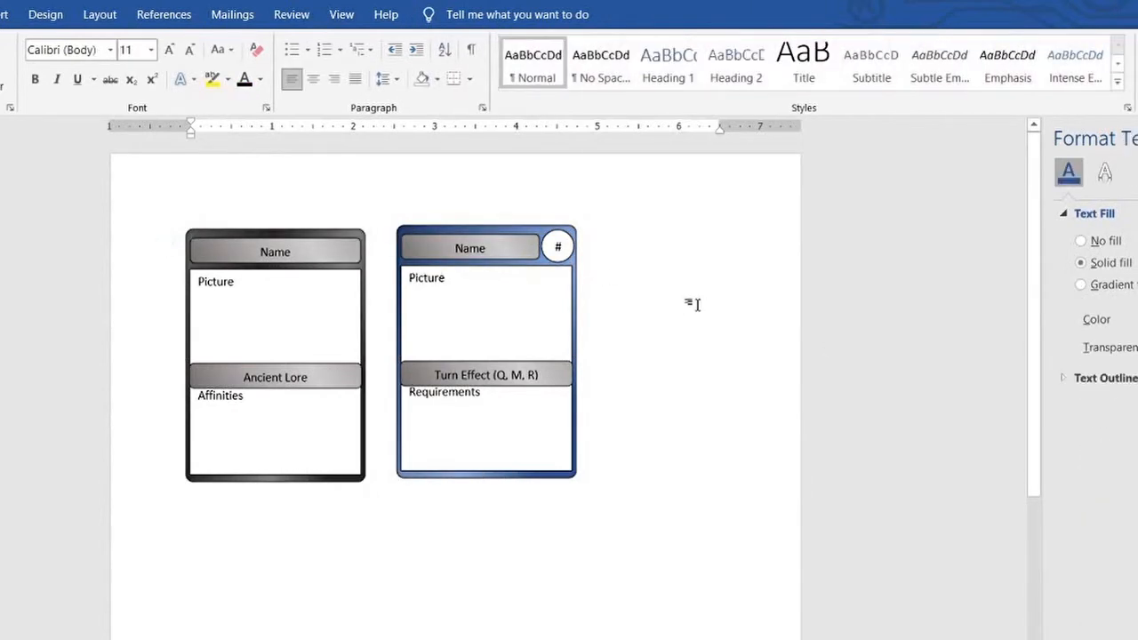
click(499, 252)
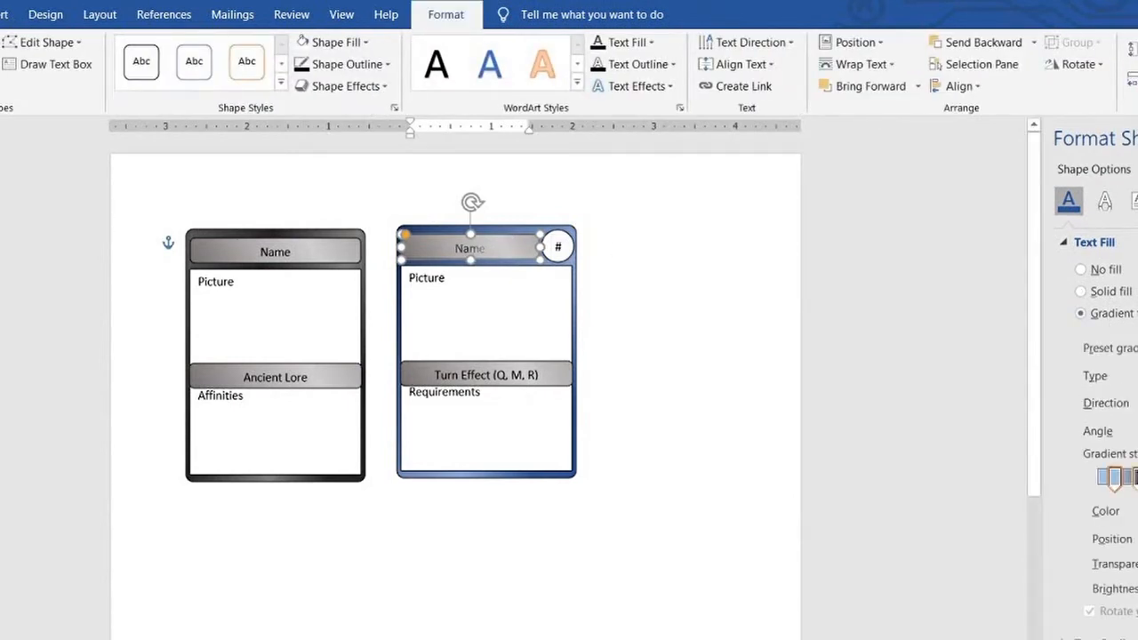
click(594, 300)
click(514, 240)
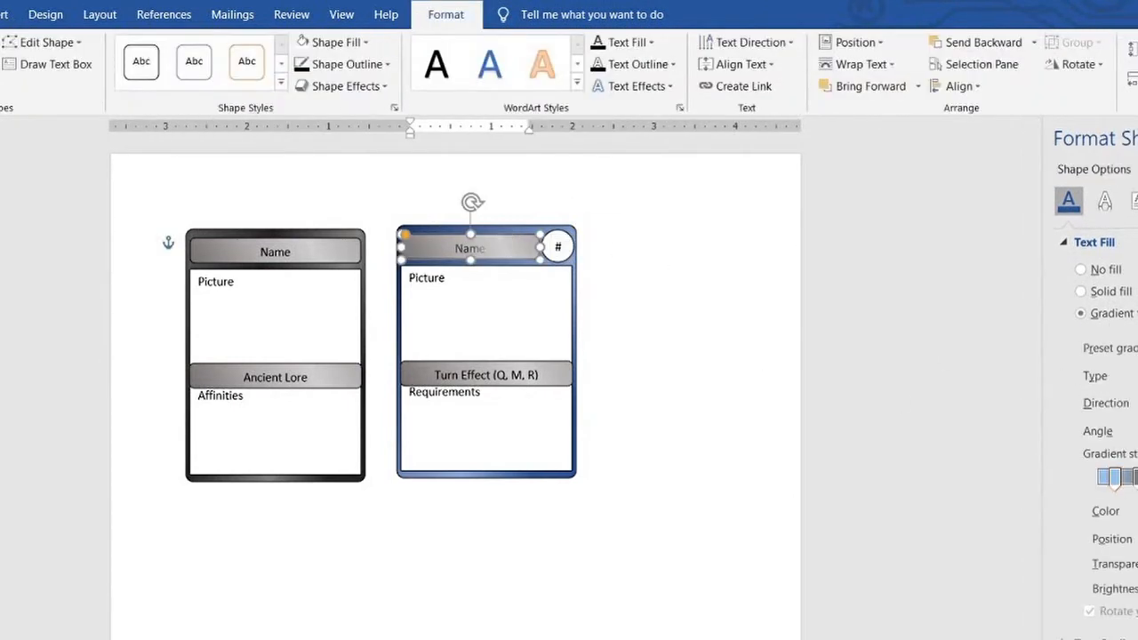
click(1135, 478)
click(682, 319)
click(508, 242)
key(ctrl+z)
key(ctrl+z)
key(ctrl+z)
key(ctrl+z)
Recolor the fill gradient of the blue card's Name bar in light blue tones
click(505, 243)
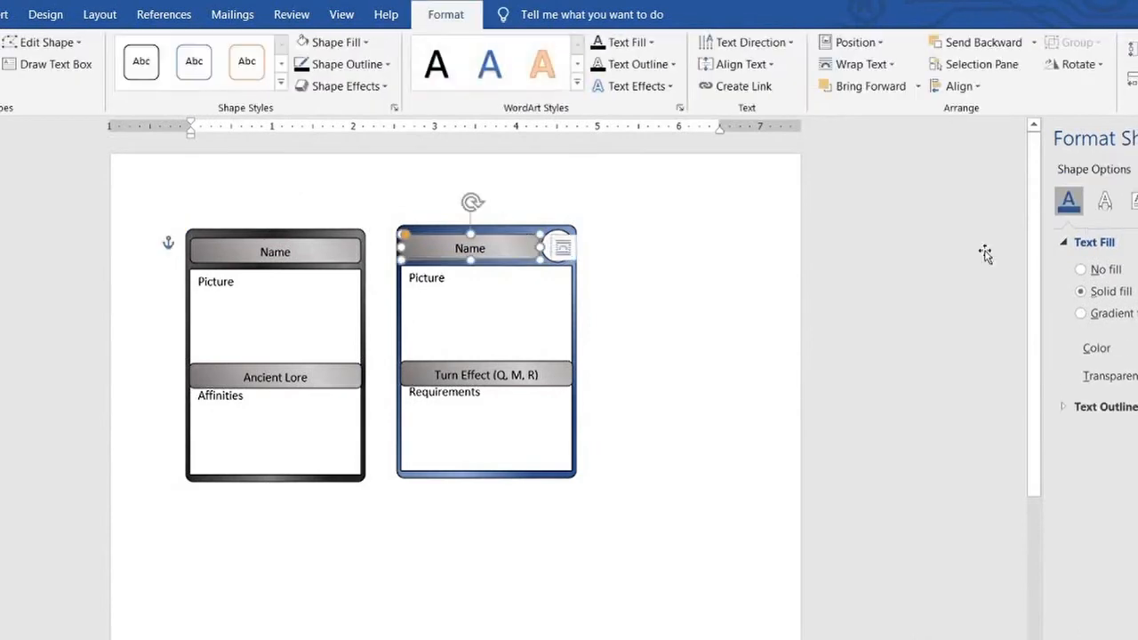
click(1105, 201)
click(1135, 201)
click(689, 307)
click(519, 238)
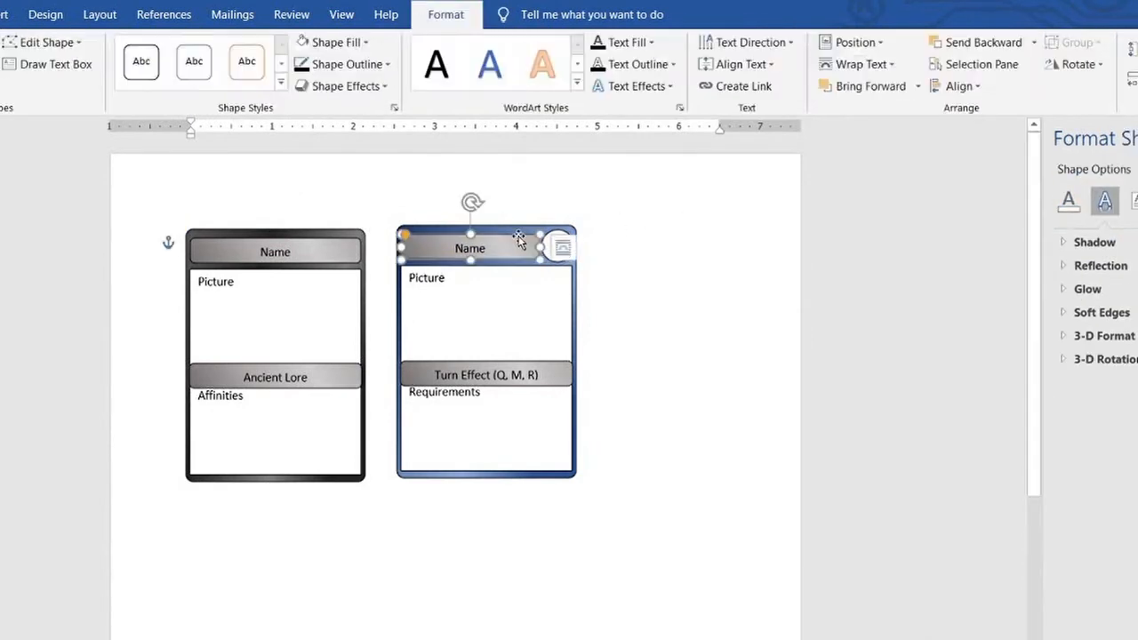
click(1096, 169)
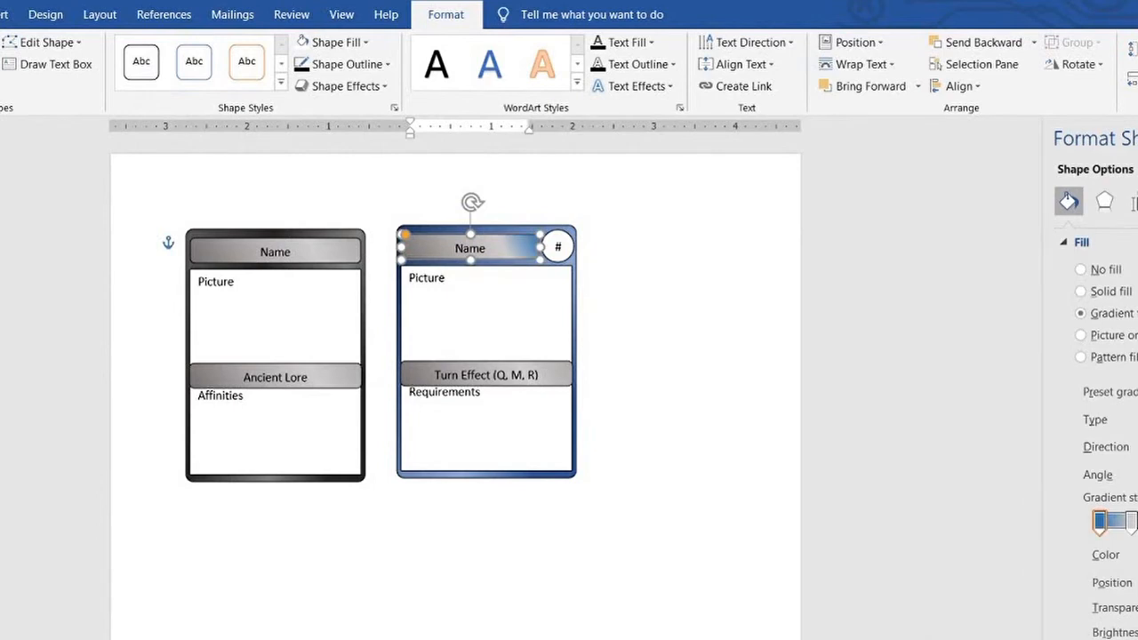
key(ctrl+z)
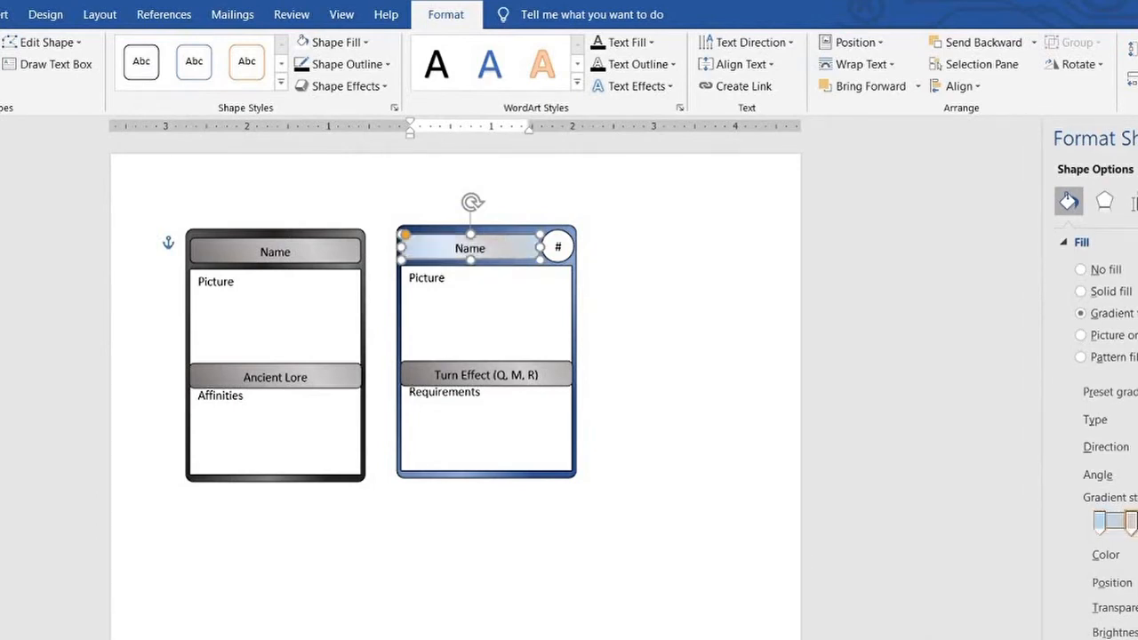
click(592, 264)
click(562, 247)
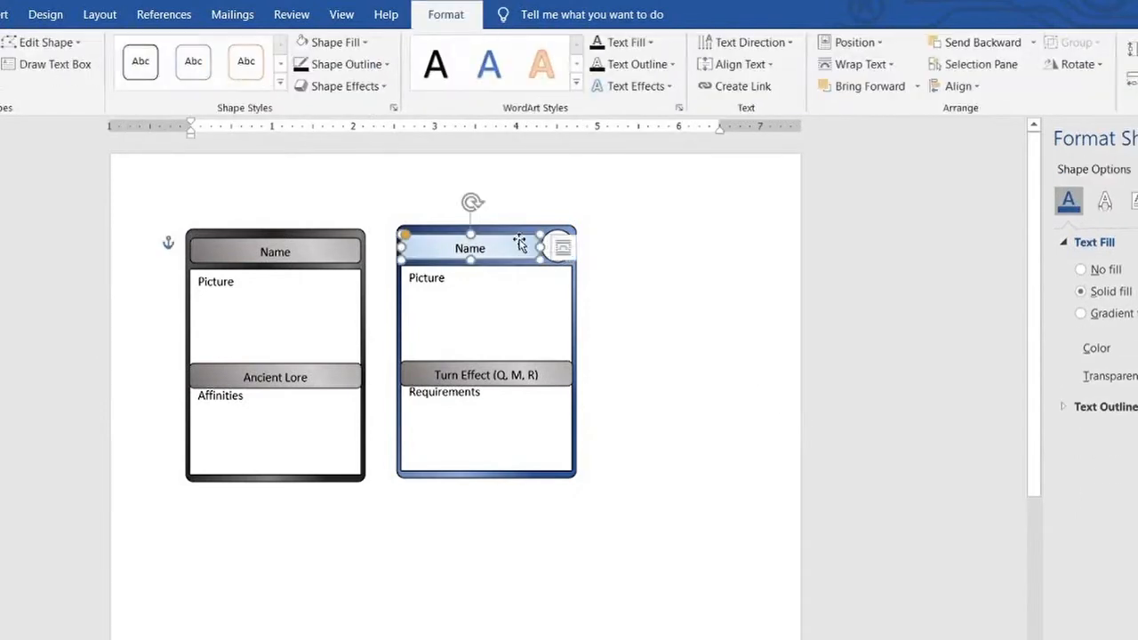
Recolor the Turn Effect (Q, M, R) bar's fill gradient in the same light blue tones and close the formatting options
click(564, 372)
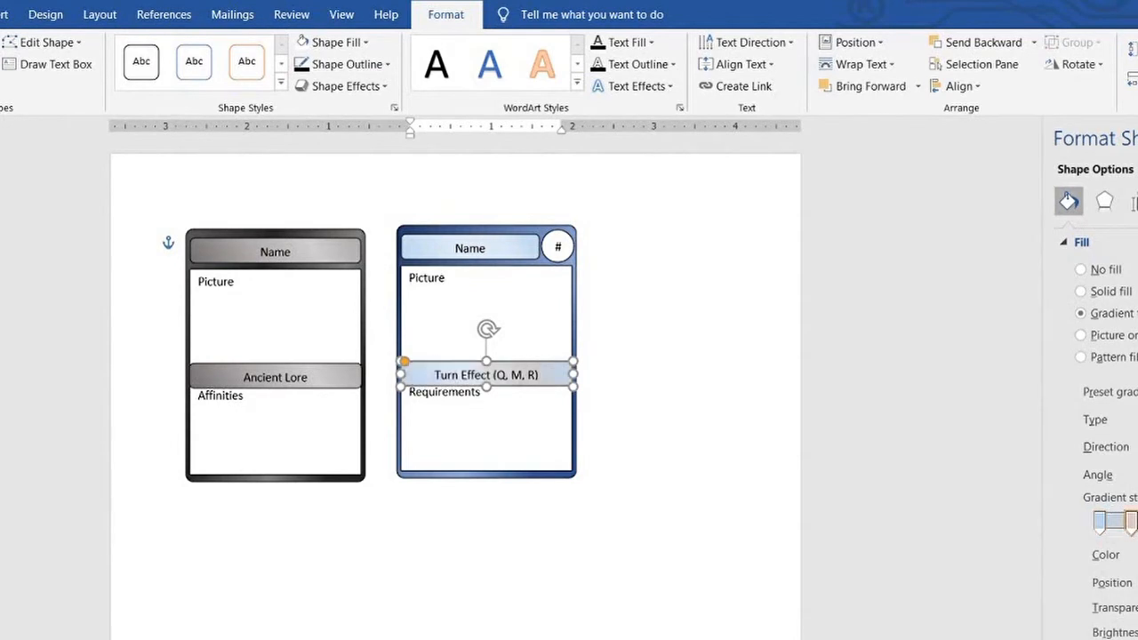
click(707, 326)
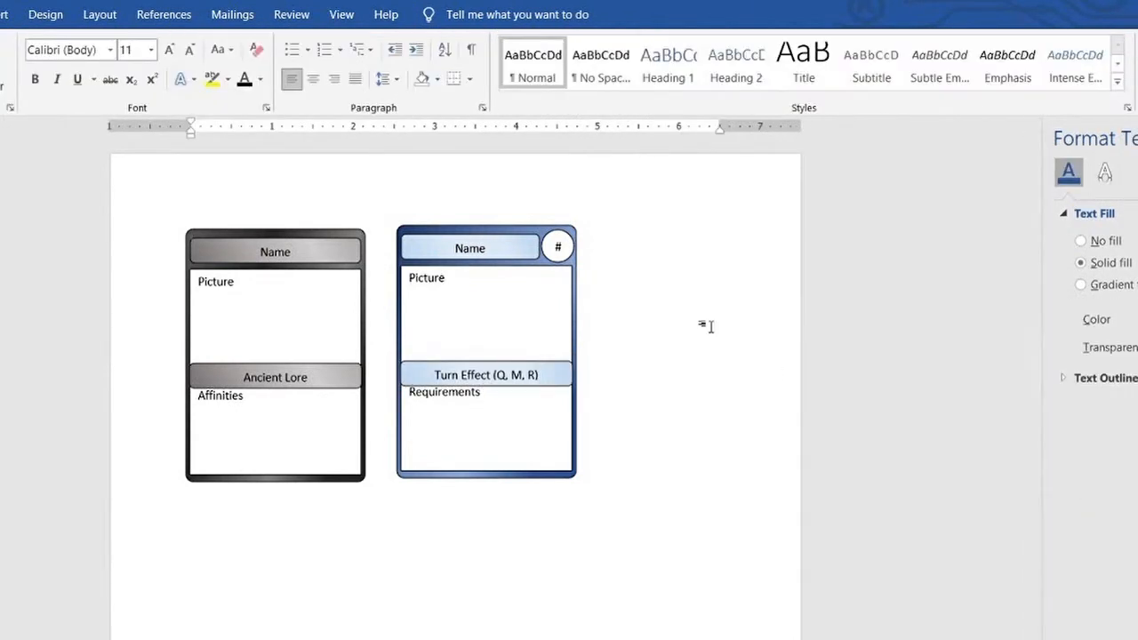
click(1137, 138)
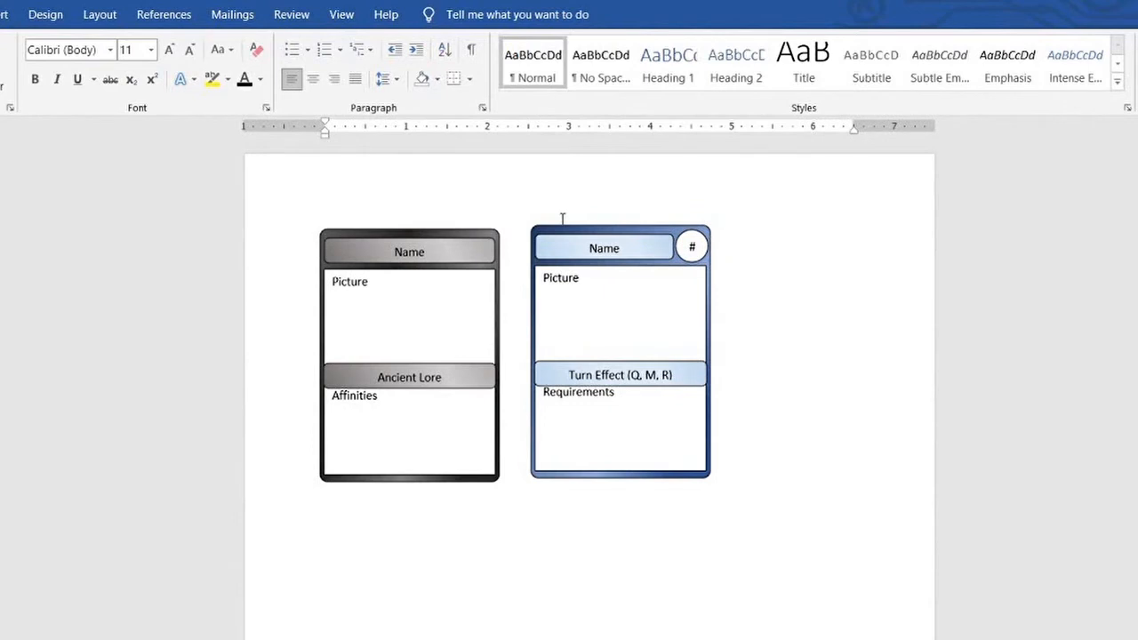
Move the black card to the page's upper-left corner and the blue card to its upper-right corner
drag(290, 189, 510, 512)
drag(475, 475, 429, 423)
drag(507, 194, 706, 506)
drag(670, 475, 846, 427)
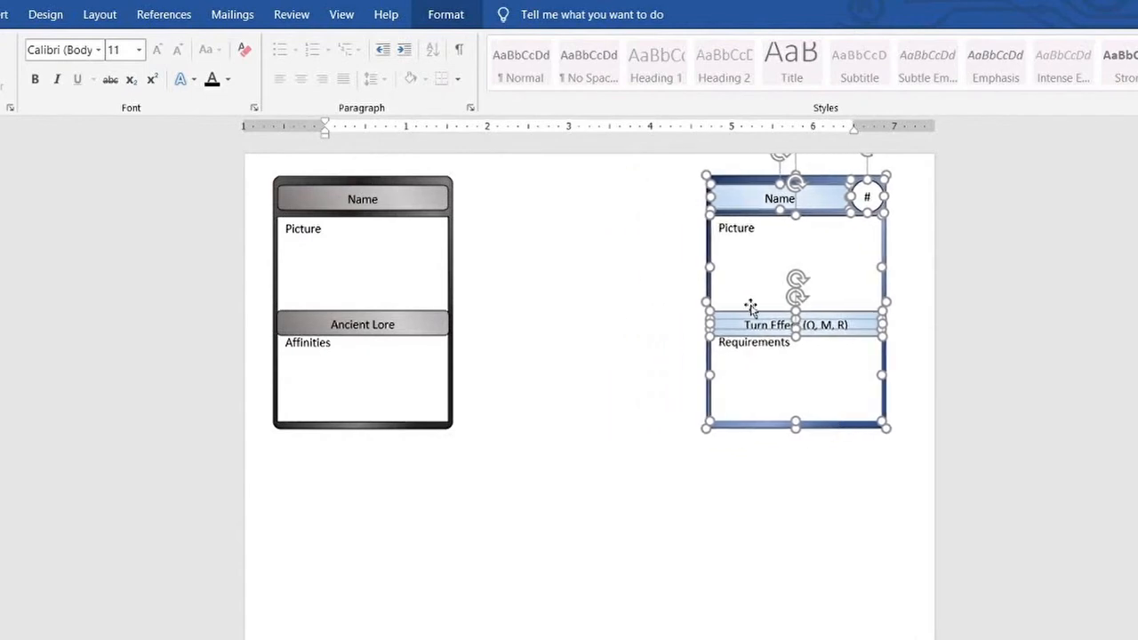
click(649, 221)
Draw an empty text box and place it between the two cards, making it taller than they are
click(5, 15)
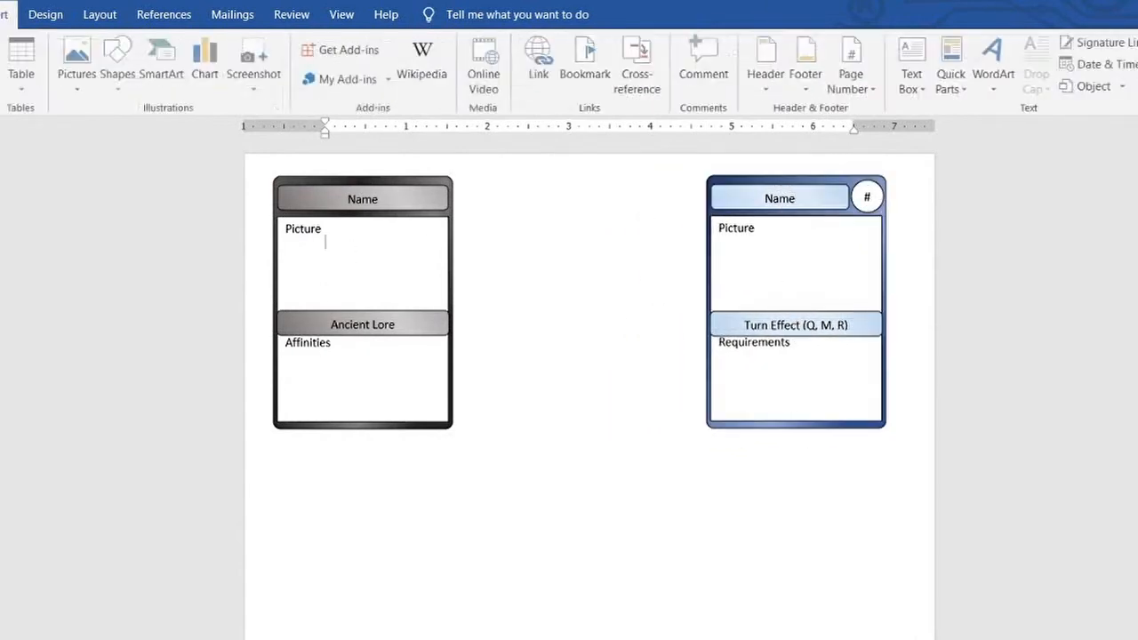
click(927, 84)
click(975, 465)
mouse_move(349, 492)
mouse_down()
mouse_move(434, 626)
mouse_move(605, 639)
mouse_up()
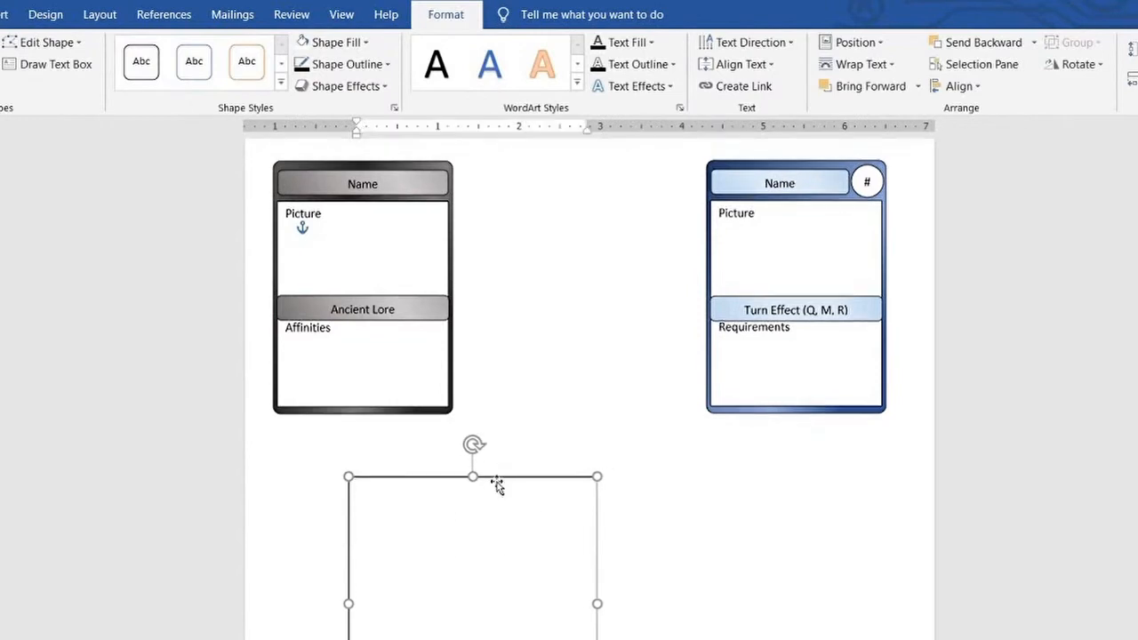
mouse_move(500, 478)
mouse_down()
mouse_move(421, 435)
mouse_move(617, 151)
mouse_up()
drag(587, 407, 586, 491)
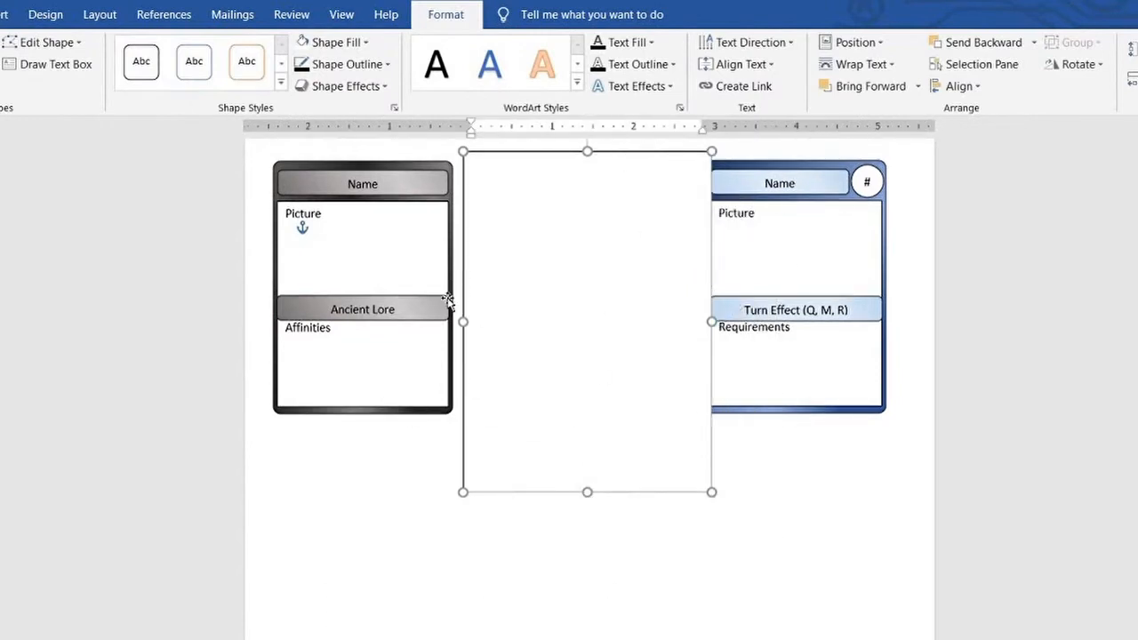
Paste a copy of the black card into the text box and shrink the box to fit closely around it
click(447, 300)
drag(251, 153, 455, 452)
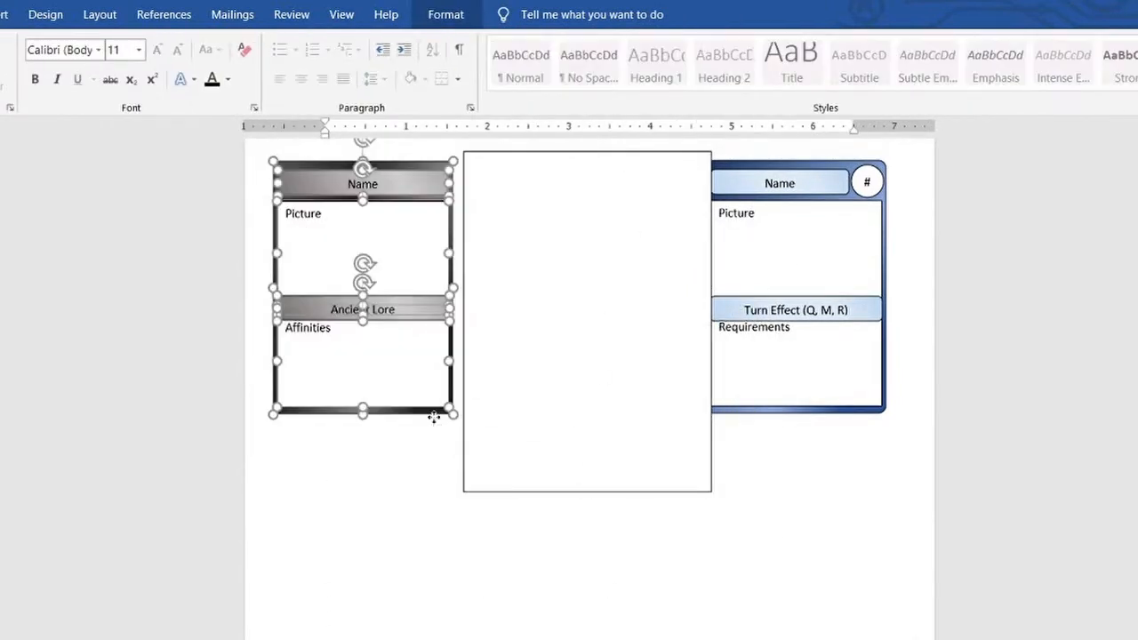
key(ctrl+c)
click(498, 217)
key(ctrl+v)
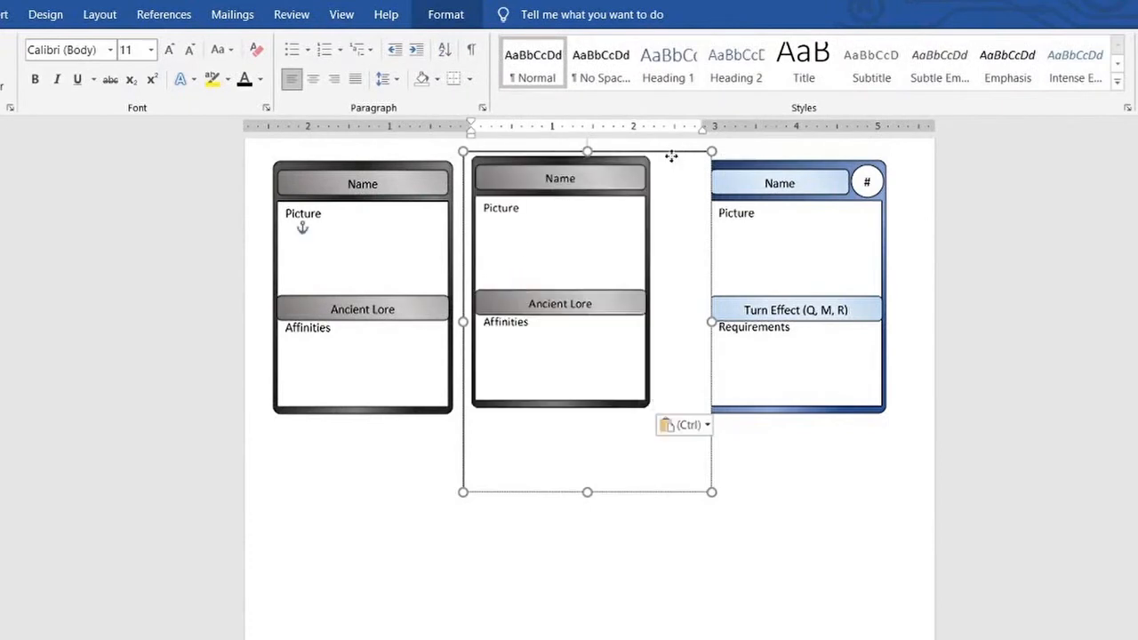
drag(671, 156, 670, 159)
drag(587, 497, 587, 422)
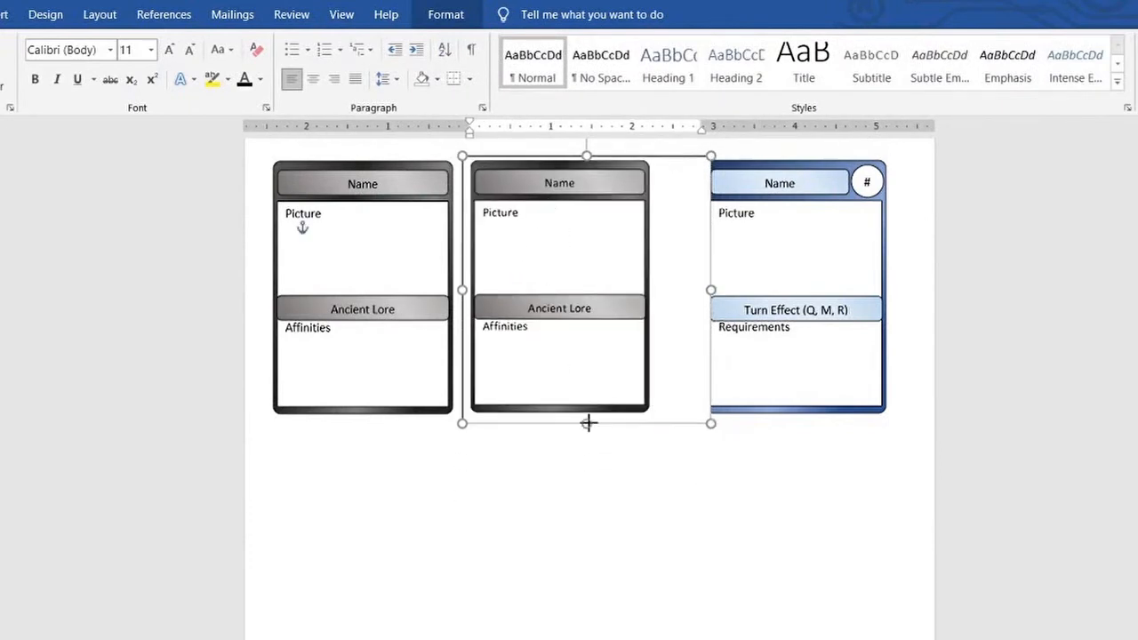
drag(711, 288, 659, 285)
Delete the card from the text box and move the empty box beneath the original black card
key(Delete)
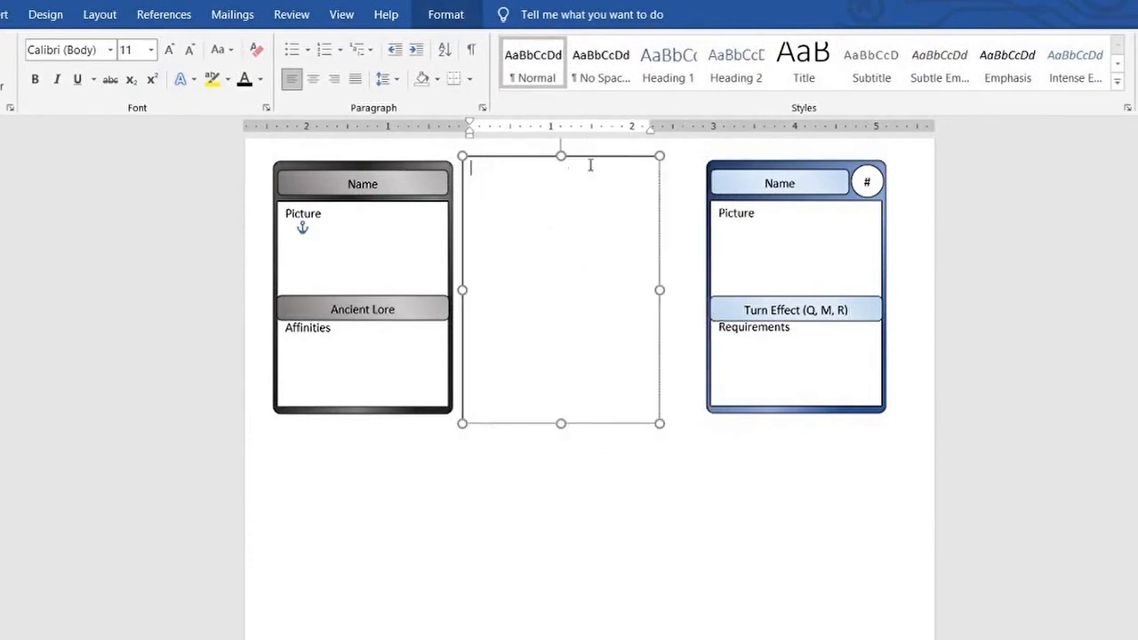
drag(594, 158, 398, 435)
click(552, 365)
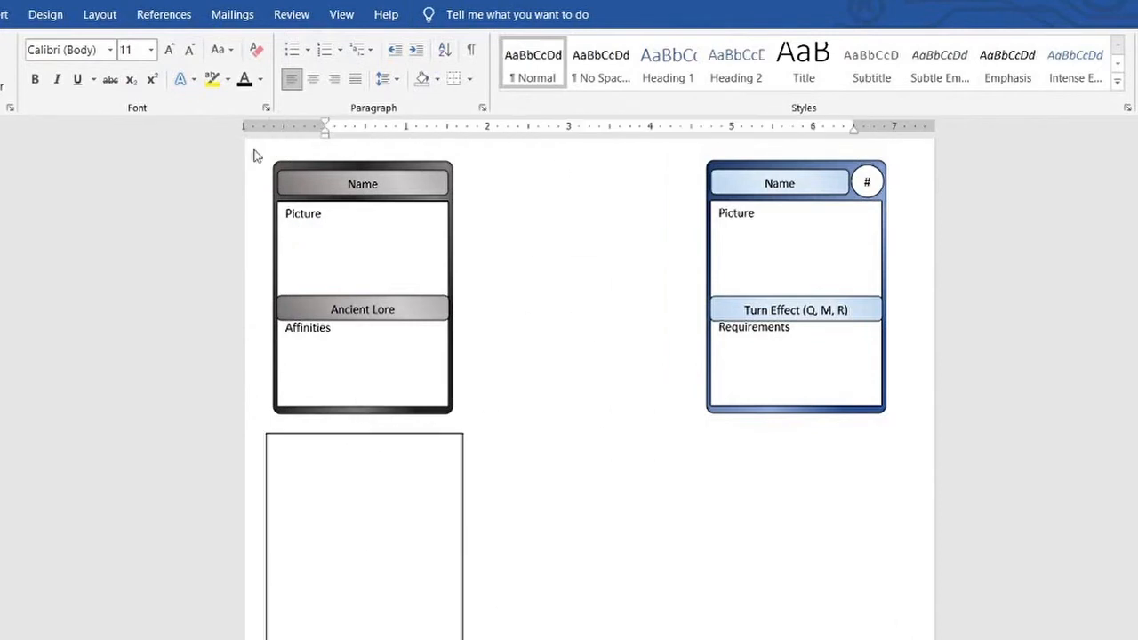
Duplicate the black card and place the copy between the original and the blue card
drag(255, 149, 474, 424)
key(ctrl+c)
click(561, 251)
key(ctrl+v)
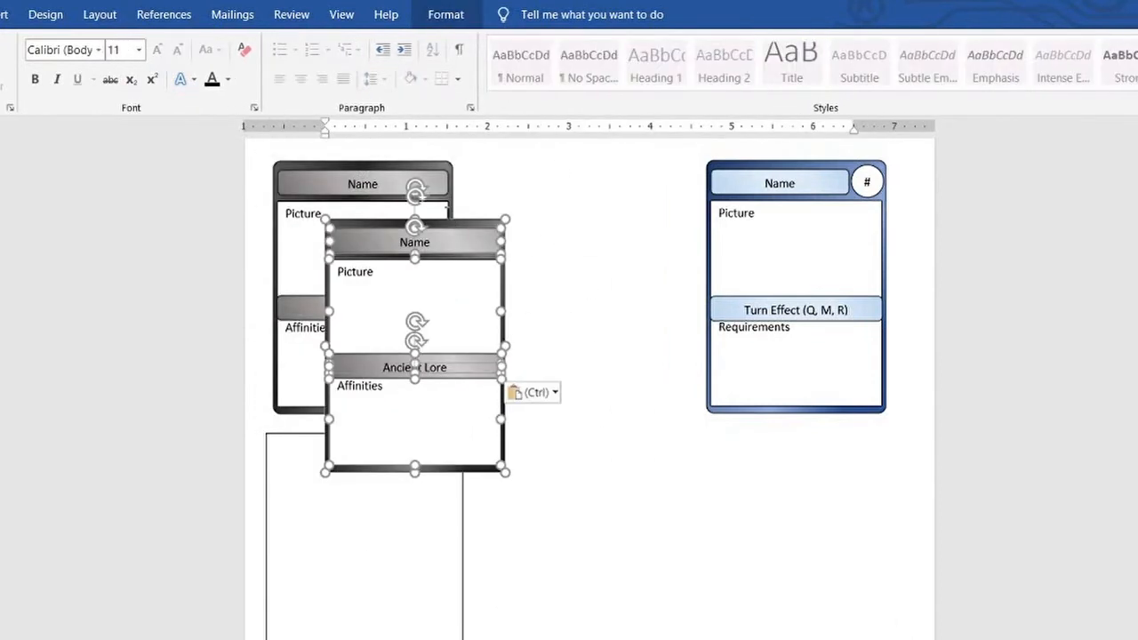
drag(463, 218, 612, 152)
click(677, 192)
Clear the Picture and Affinities labels from the copied black card
click(546, 214)
key(BackSpace)
key(BackSpace)
key(BackSpace)
key(BackSpace)
key(BackSpace)
key(BackSpace)
key(BackSpace)
click(545, 325)
key(BackSpace)
key(BackSpace)
key(BackSpace)
key(BackSpace)
key(BackSpace)
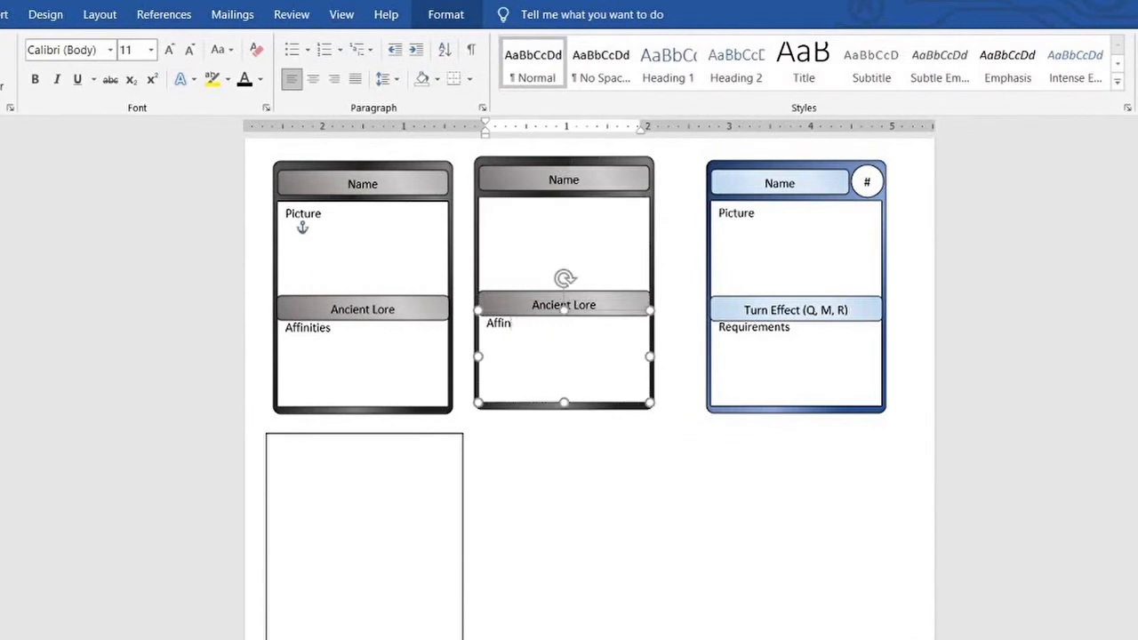
key(BackSpace)
key(BackSpace)
key(BackSpace)
key(BackSpace)
key(BackSpace)
Clear the Name and Ancient Lore labels from the copied black card's bars
click(590, 181)
key(BackSpace)
click(595, 305)
key(BackSpace)
key(BackSpace)
key(BackSpace)
key(BackSpace)
key(BackSpace)
key(BackSpace)
key(BackSpace)
key(BackSpace)
key(BackSpace)
key(BackSpace)
key(BackSpace)
key(BackSpace)
click(678, 244)
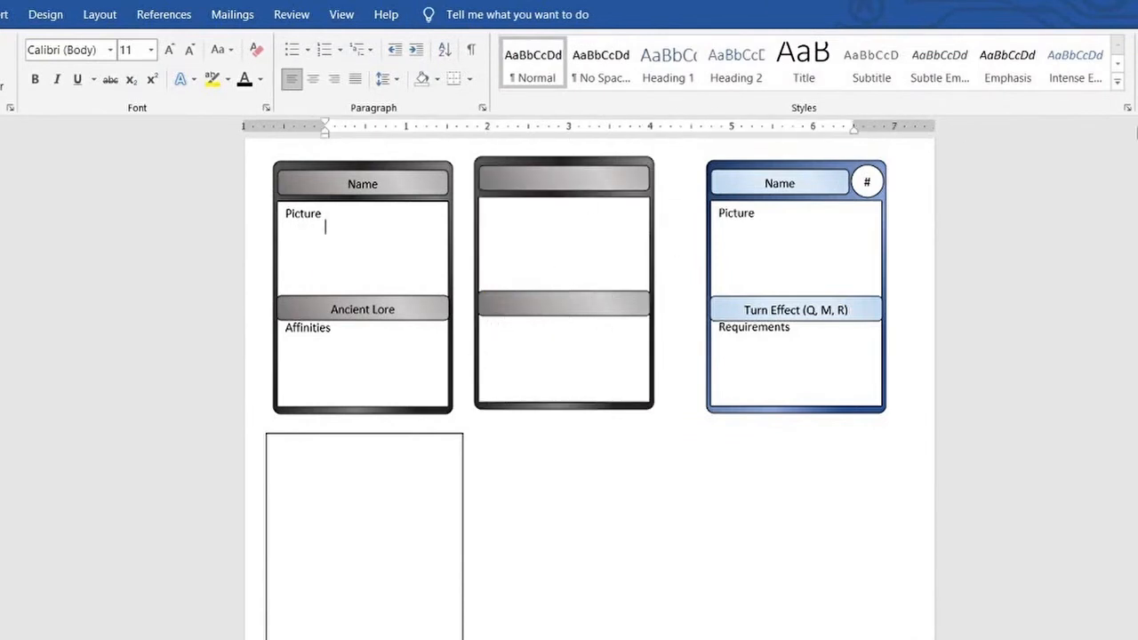
Copy the blank black card into the empty text box below the original card
scroll(486, 233, up, 1)
click(485, 234)
scroll(482, 411, down, 3)
click(323, 347)
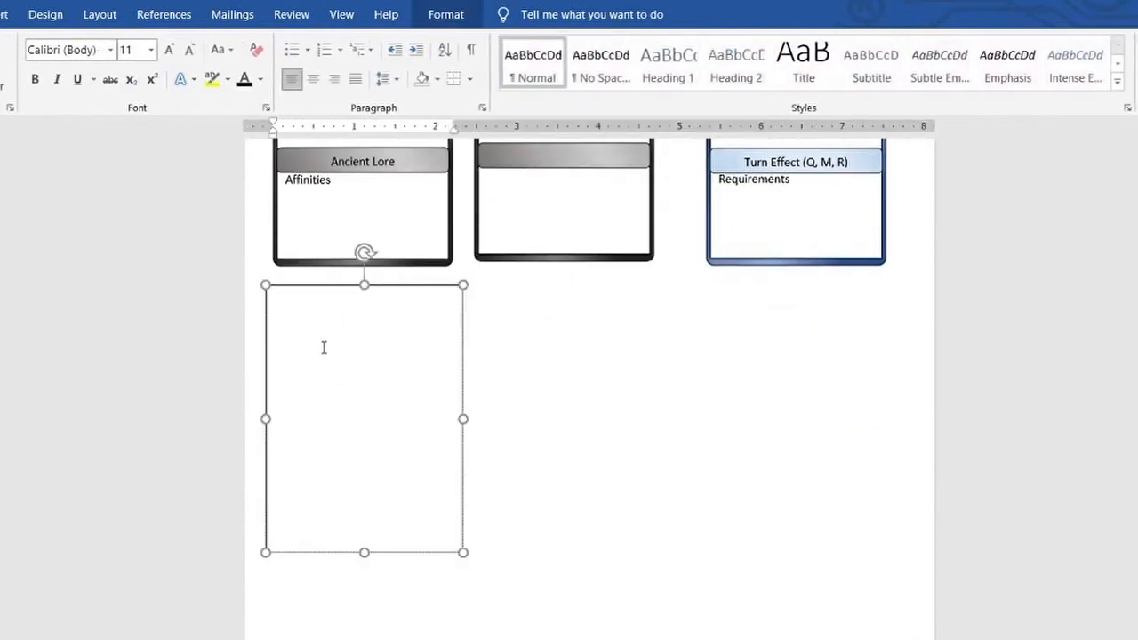
key(ctrl+v)
scroll(475, 414, up, 1)
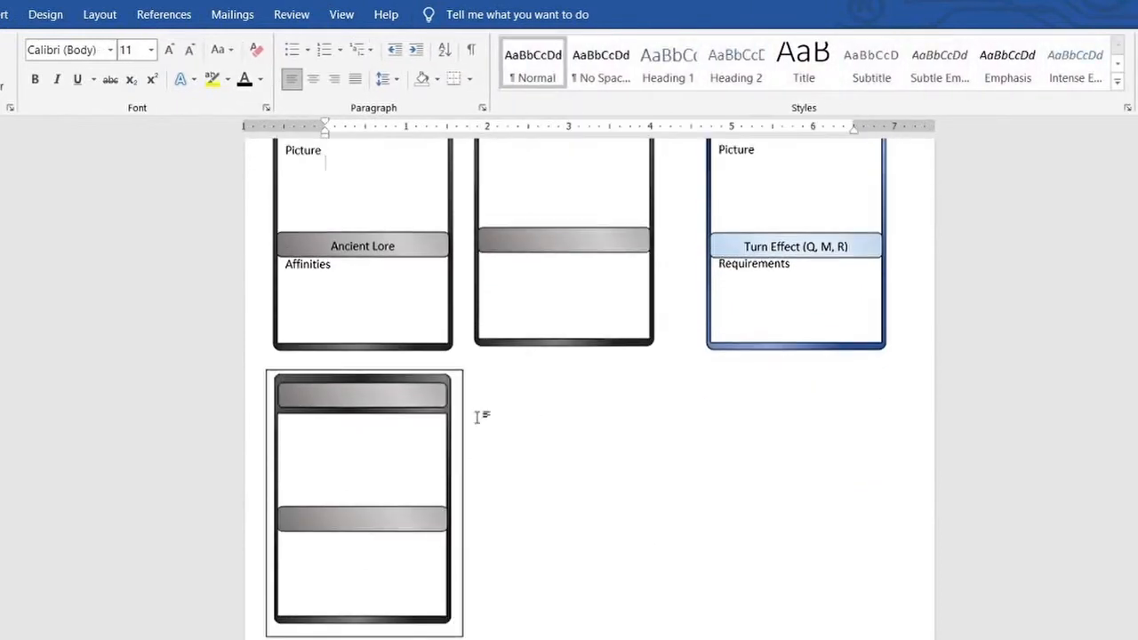
Paste a copy of the framed blank card and align it directly beside the first one
click(532, 430)
key(ctrl+v)
drag(471, 444, 610, 636)
click(711, 590)
click(651, 374)
key(Up)
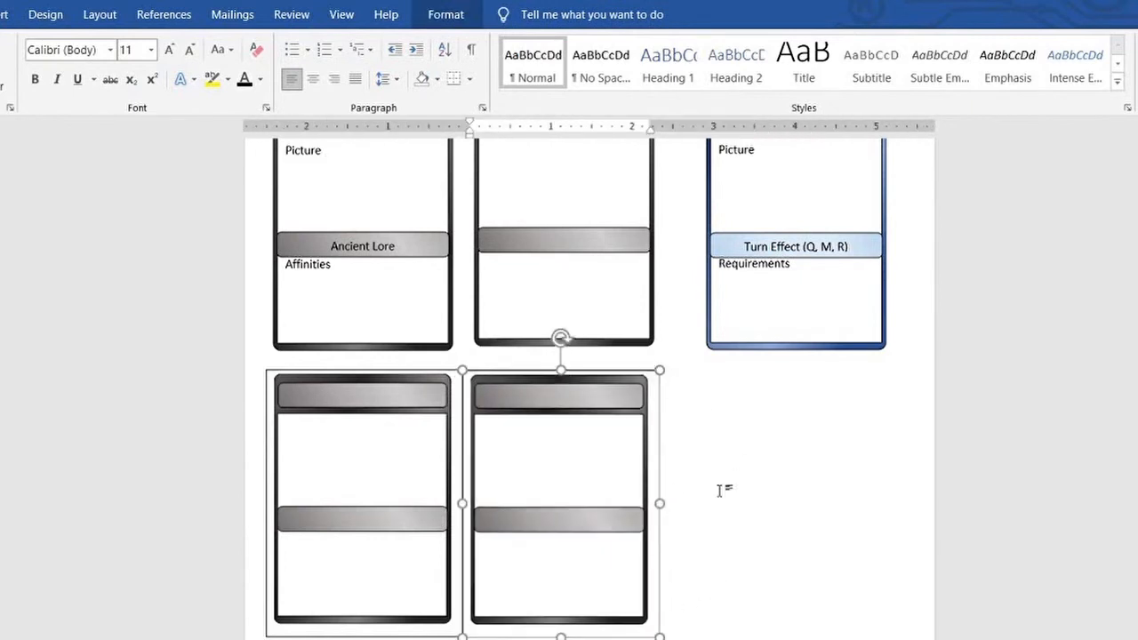
Paste a third framed blank card and place it at the end of the row, against the second
click(722, 491)
key(ctrl+v)
click(655, 371)
key(Up)
click(722, 475)
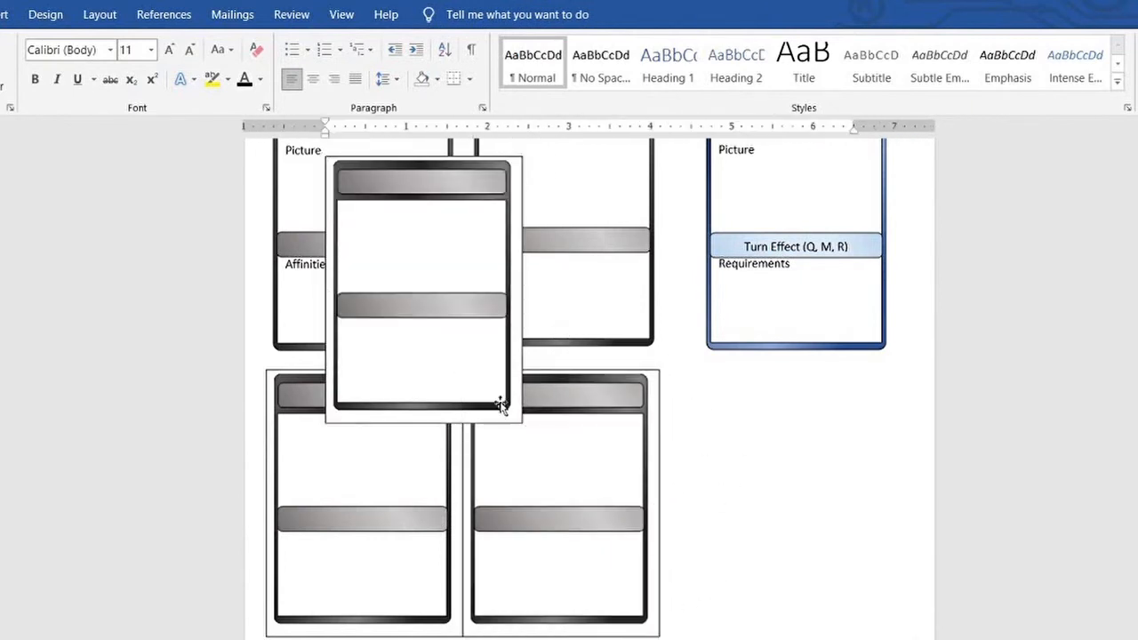
drag(501, 420, 835, 635)
click(910, 557)
Paste another framed blank card and place it under the row's first card to start a second row
scroll(910, 557, down, 5)
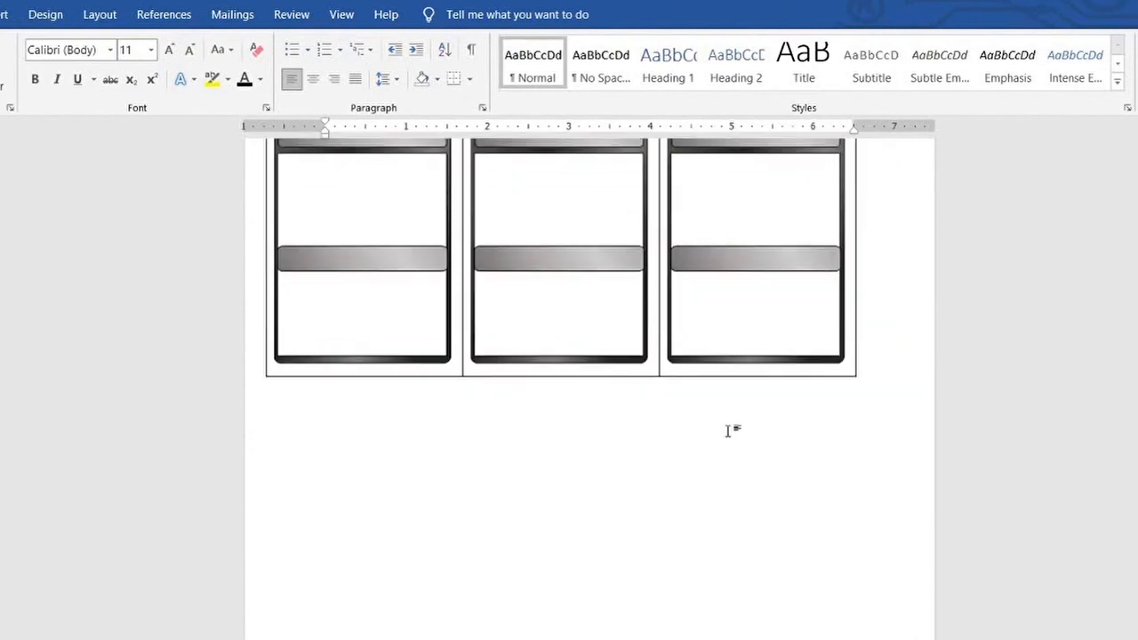
scroll(731, 429, up, 6)
scroll(772, 386, down, 6)
scroll(759, 516, up, 6)
key(ctrl+v)
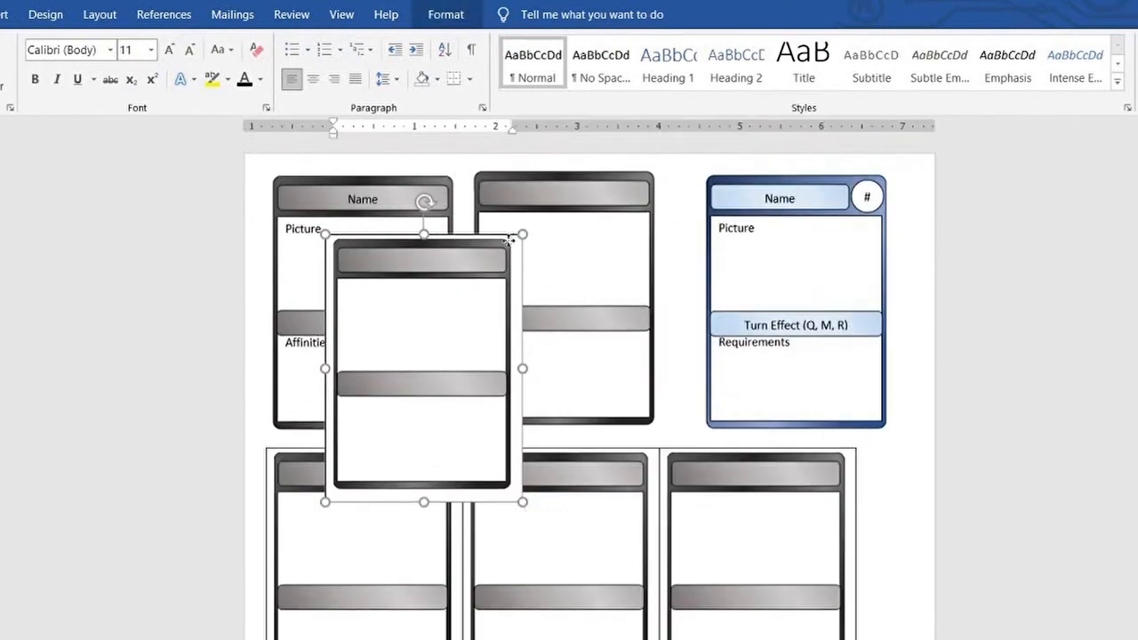
drag(509, 240, 456, 639)
scroll(534, 516, down, 6)
click(538, 534)
Paste a framed blank card into the middle position of the second row
scroll(544, 442, up, 3)
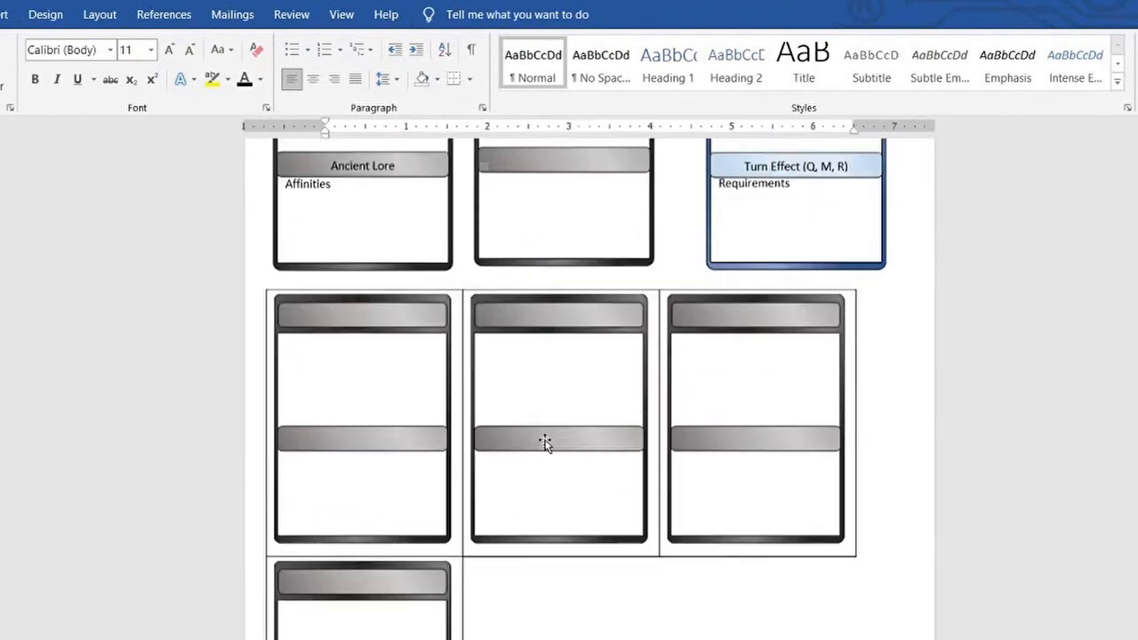
scroll(543, 445, down, 3)
scroll(534, 515, up, 6)
key(ctrl+v)
drag(489, 274, 627, 639)
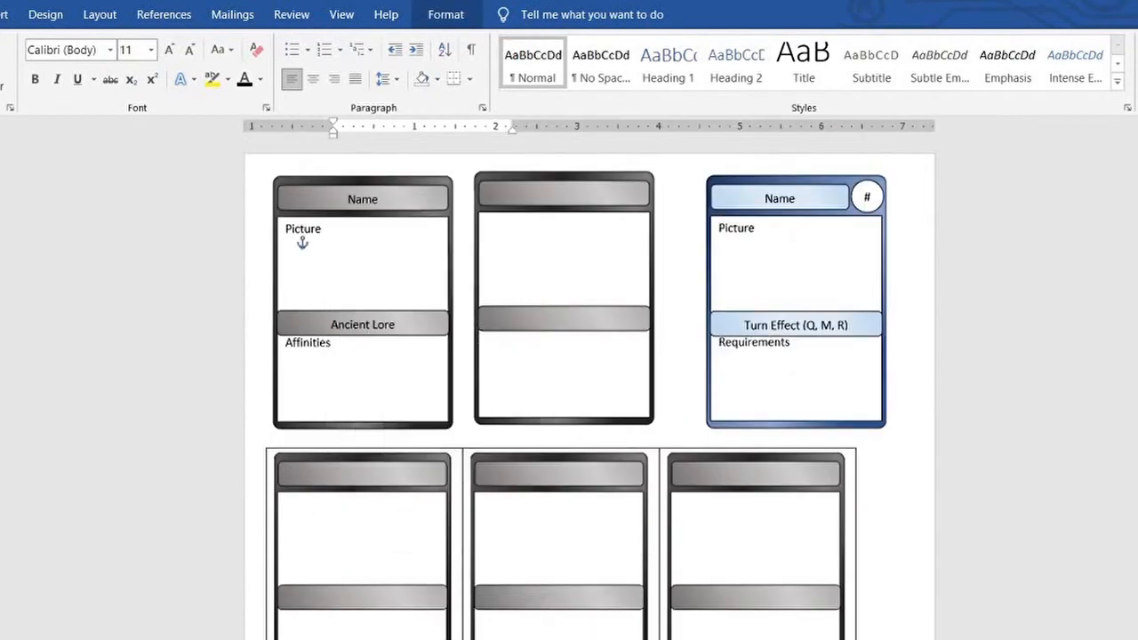
scroll(720, 382, down, 6)
click(724, 480)
Paste a framed blank card into the last position of the second row, completing the grid
scroll(699, 419, up, 3)
scroll(704, 495, down, 3)
scroll(729, 335, up, 6)
key(ctrl+v)
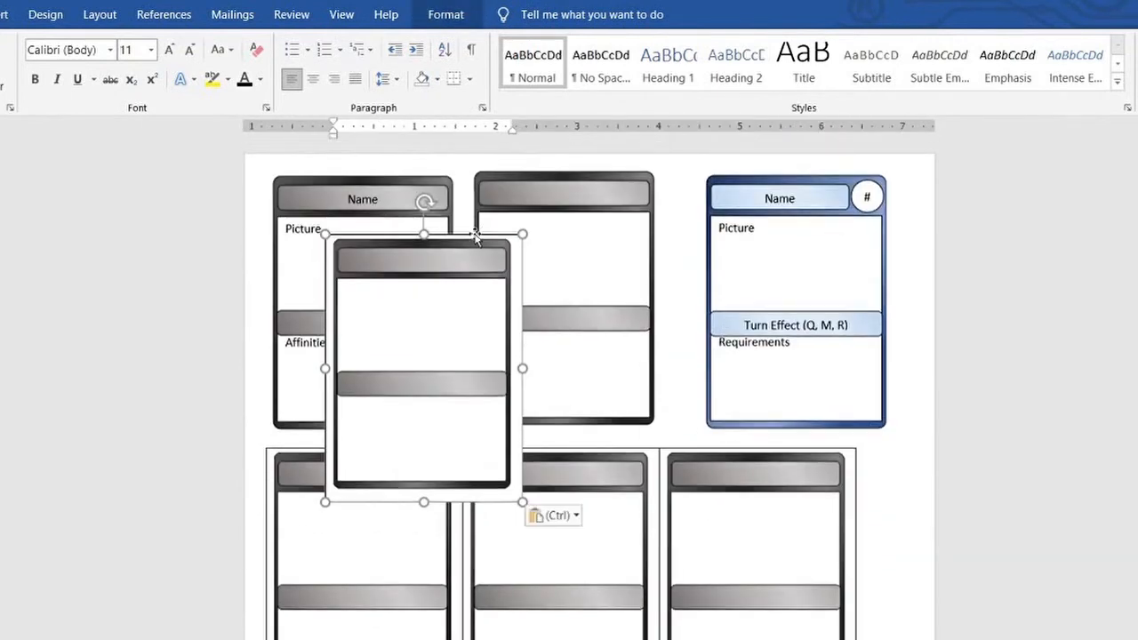
drag(478, 237, 797, 639)
scroll(780, 610, down, 6)
scroll(780, 610, up, 3)
click(890, 344)
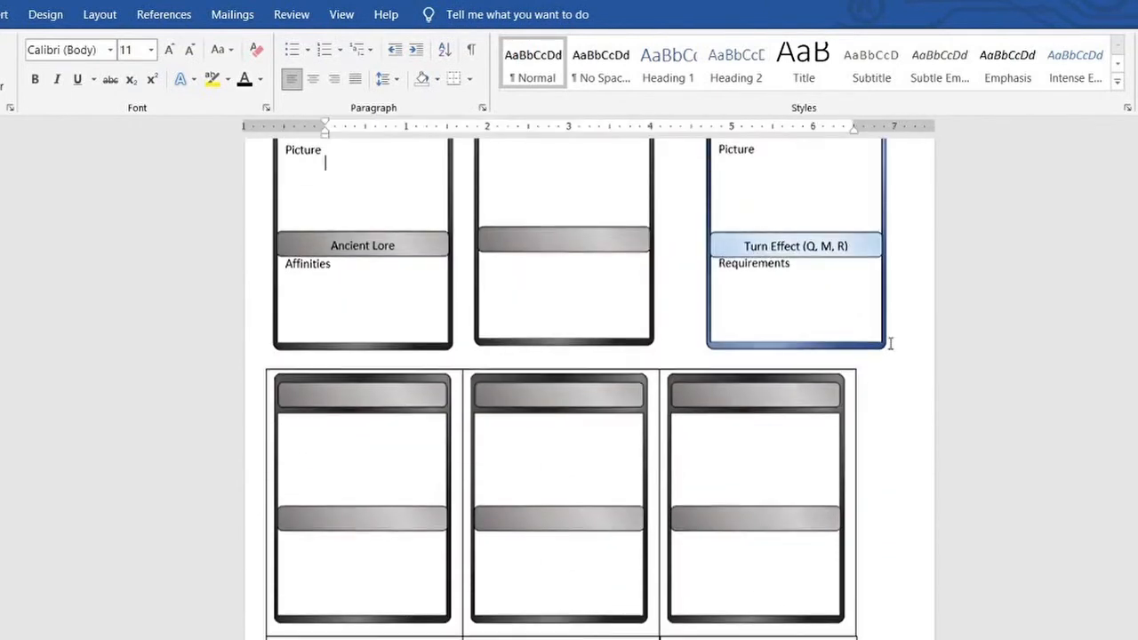
Check the two rows of framed blank cards and undo the last change
scroll(881, 331, up, 1)
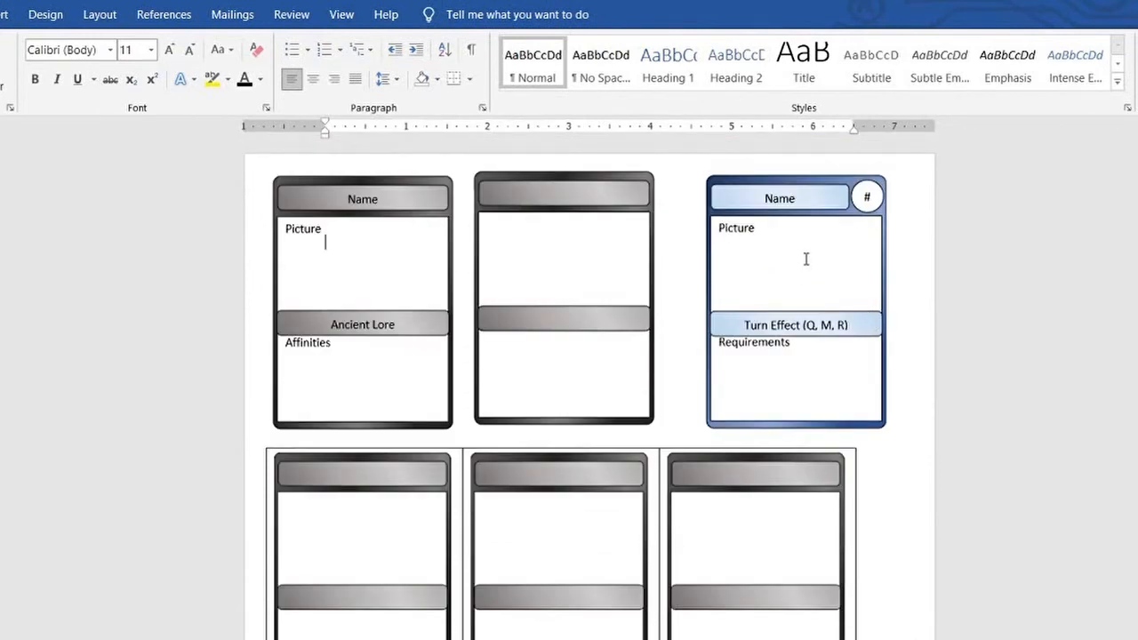
scroll(560, 329, down, 6)
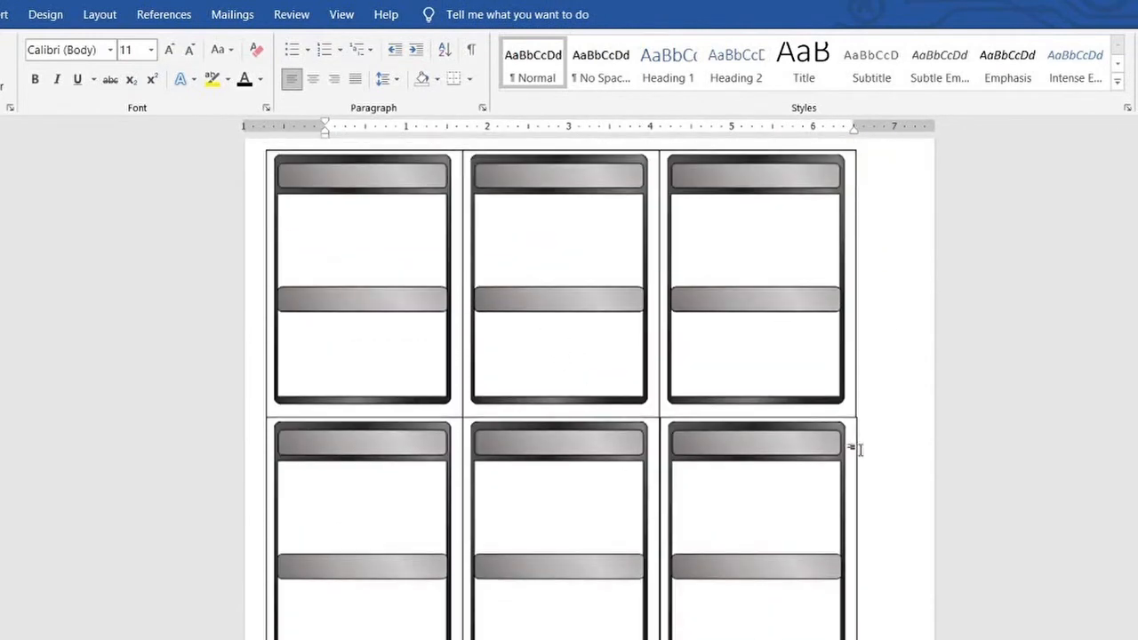
key(ctrl+z)
scroll(640, 433, up, 6)
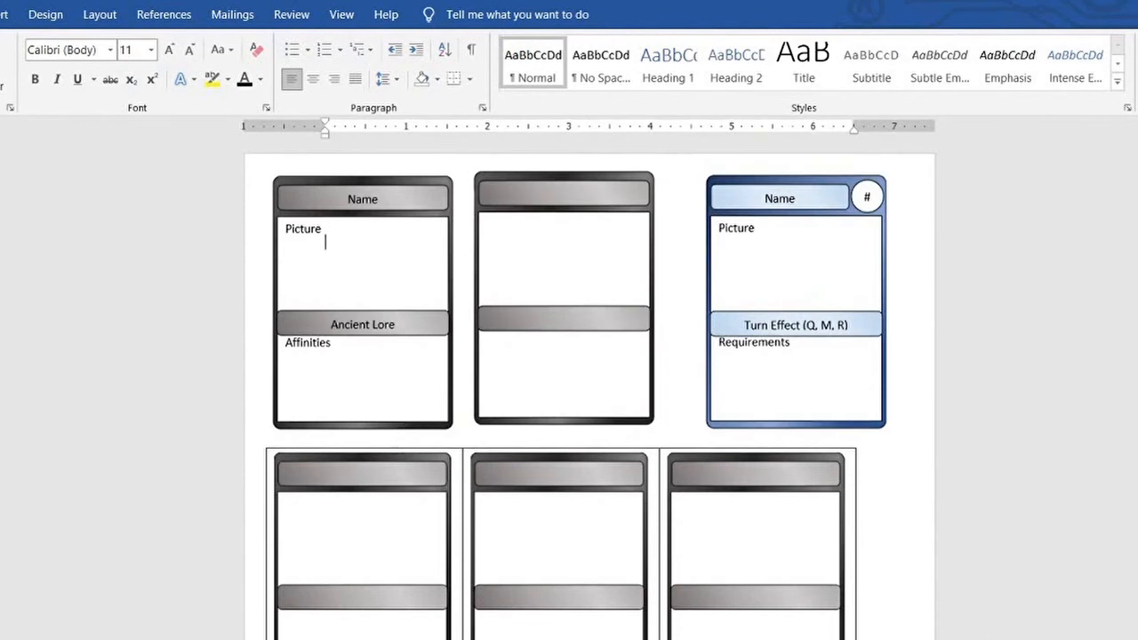
Insert blank lines above the card rows to push the page content down to the following page
key(Return)
key(Return)
key(Return)
key(Return)
key(Return)
key(Return)
key(Return)
key(Return)
key(Return)
key(Return)
key(Return)
key(Return)
key(Return)
key(Return)
key(Return)
key(Return)
key(Return)
key(Return)
key(Return)
key(Return)
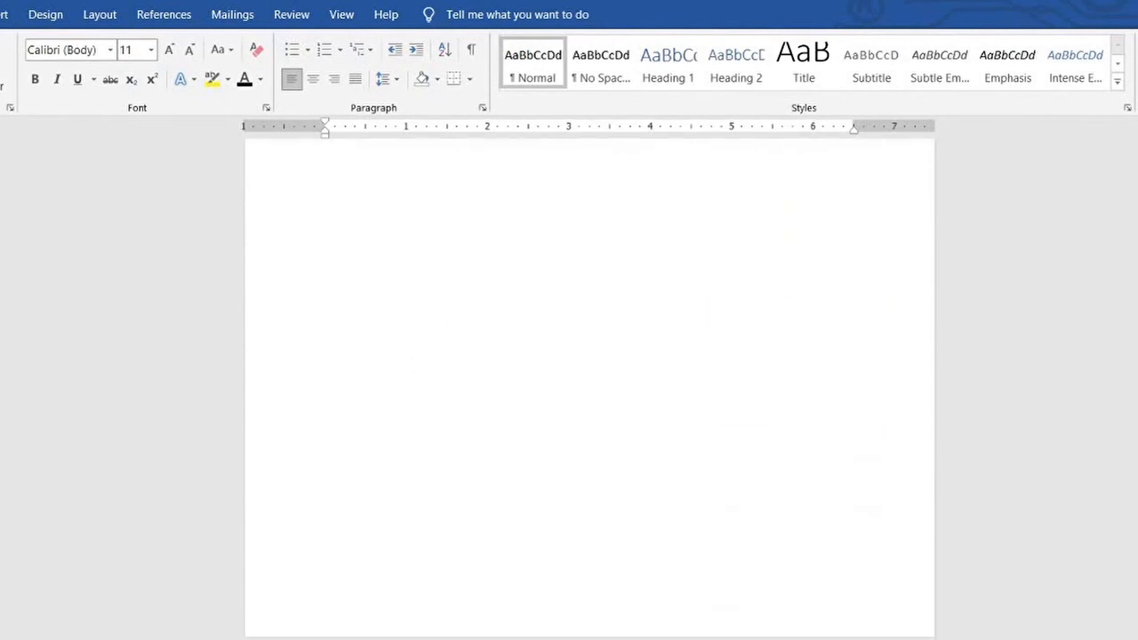
key(Return)
key(Return)
Select all shapes of the three template cards and move them back up to the top of the first page
drag(291, 251, 907, 519)
drag(608, 327, 620, 160)
scroll(619, 197, up, 5)
drag(604, 394, 619, 138)
scroll(620, 202, up, 5)
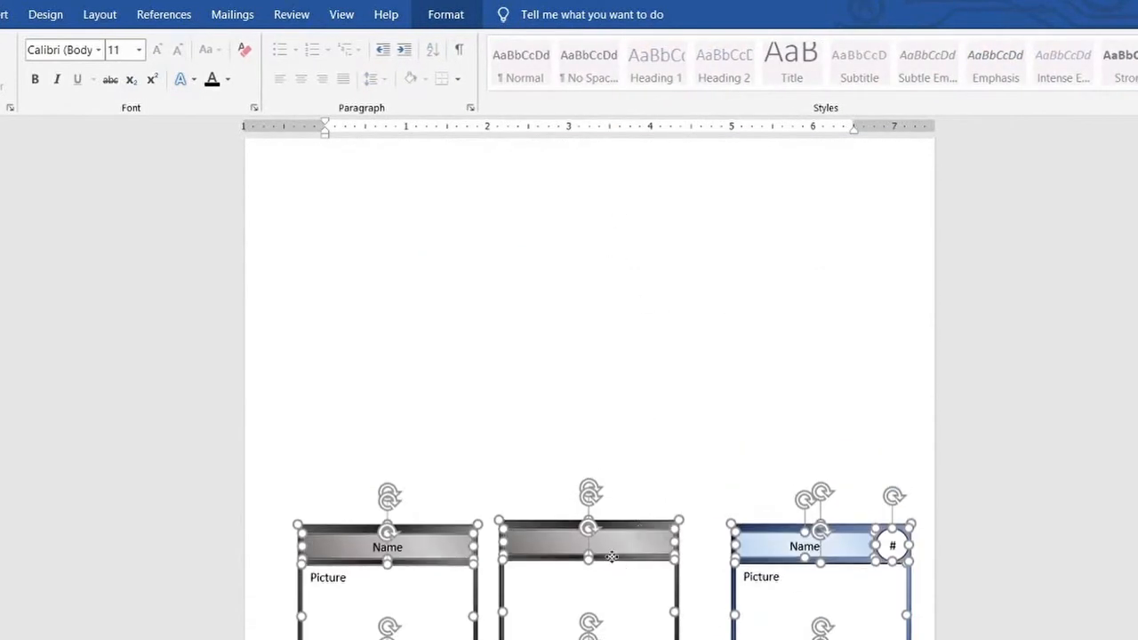
drag(612, 554, 617, 204)
scroll(617, 233, up, 1)
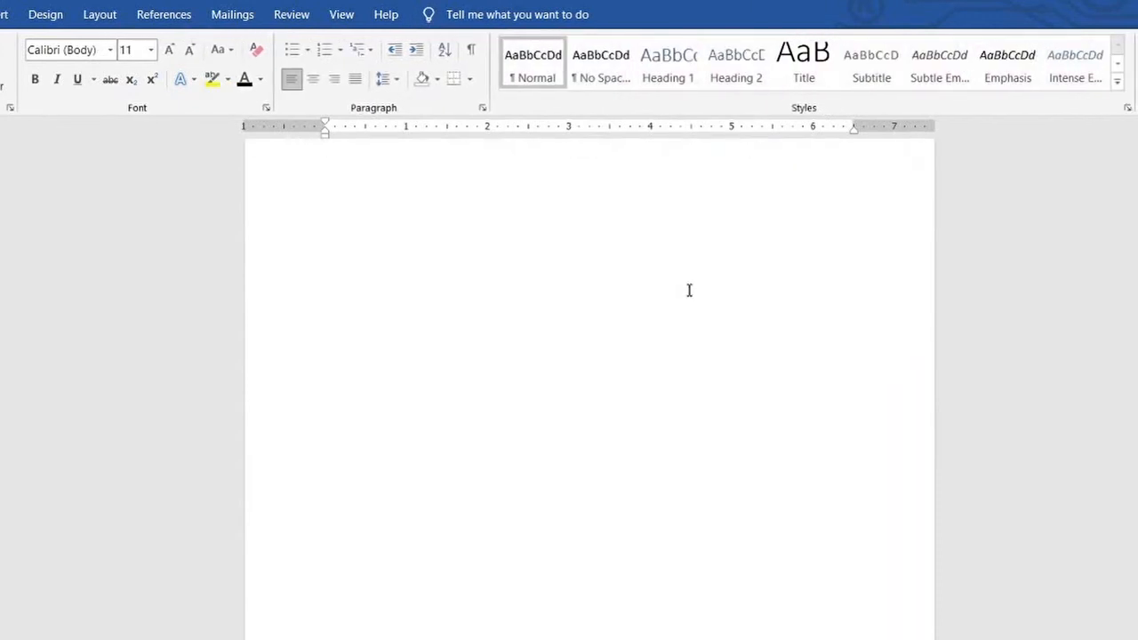
Paste a framed blank card below the template cards on the first page and align it near the page's left margin
key(ctrl+v)
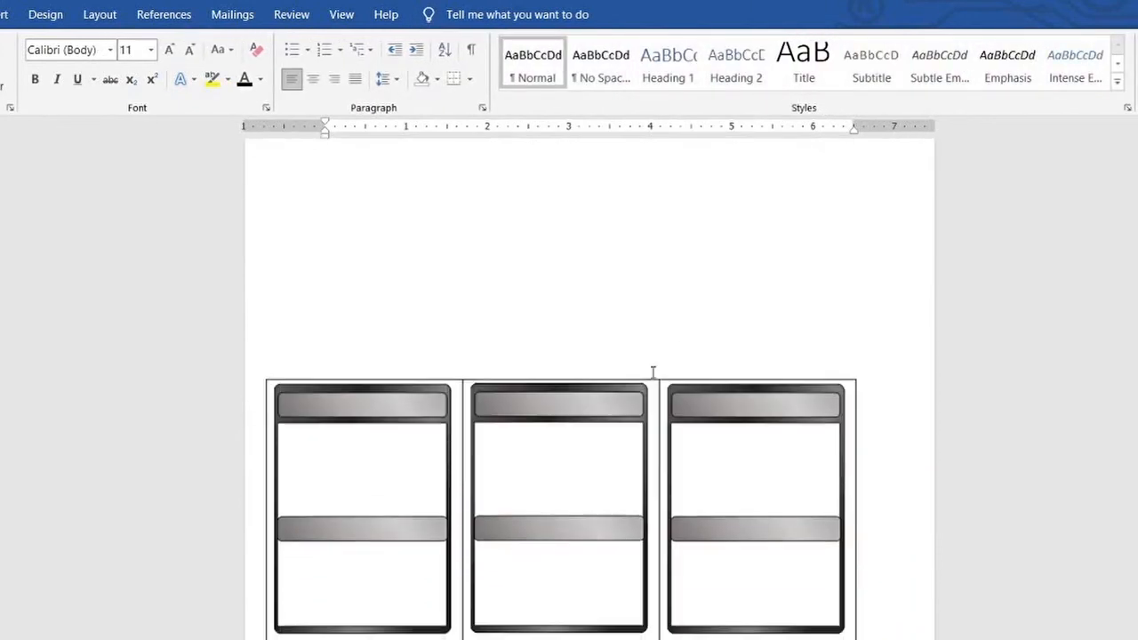
click(719, 388)
scroll(607, 231, up, 8)
click(366, 429)
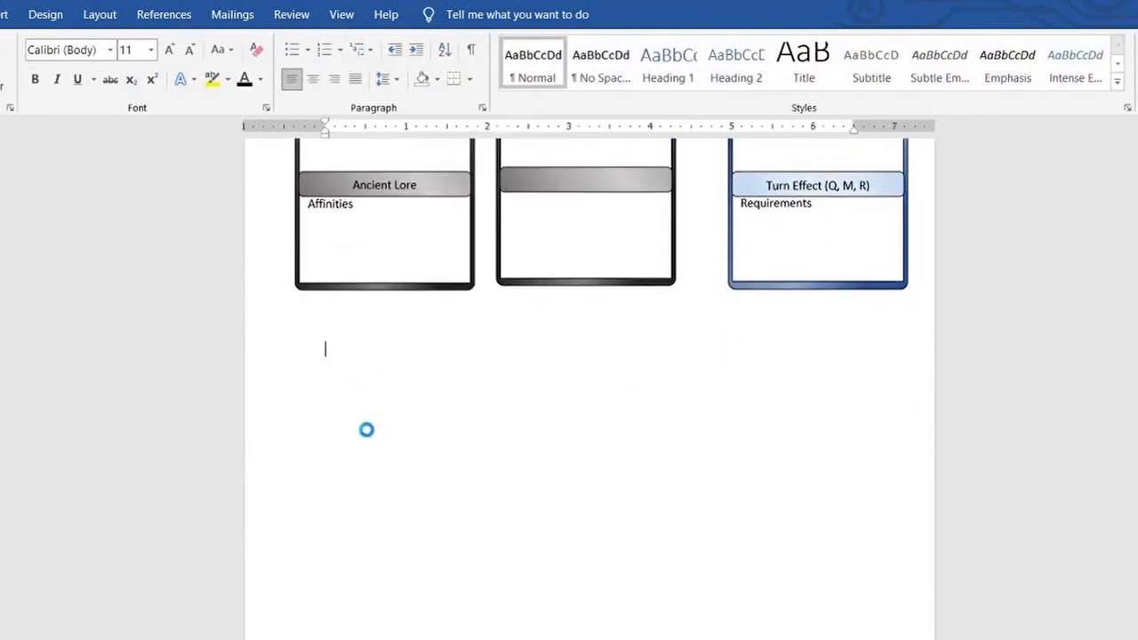
key(ctrl+v)
drag(522, 358, 471, 334)
Paste two more framed blank cards and place them side by side to complete the row of three under the templates
click(522, 462)
key(ctrl+v)
drag(515, 443, 620, 312)
click(717, 412)
key(ctrl+v)
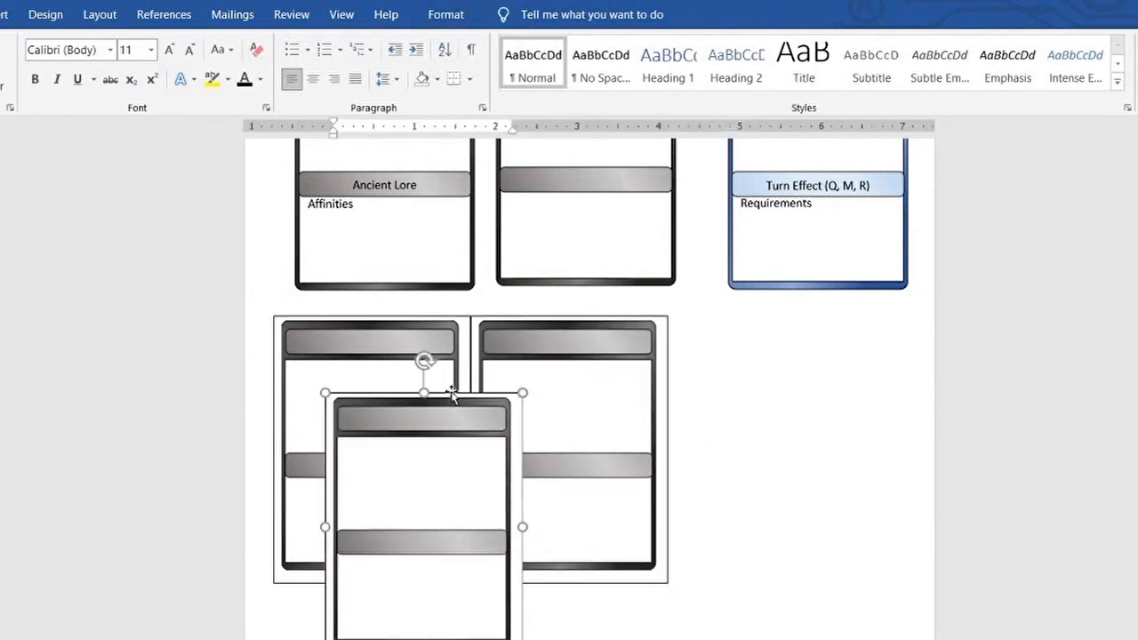
drag(452, 395, 795, 319)
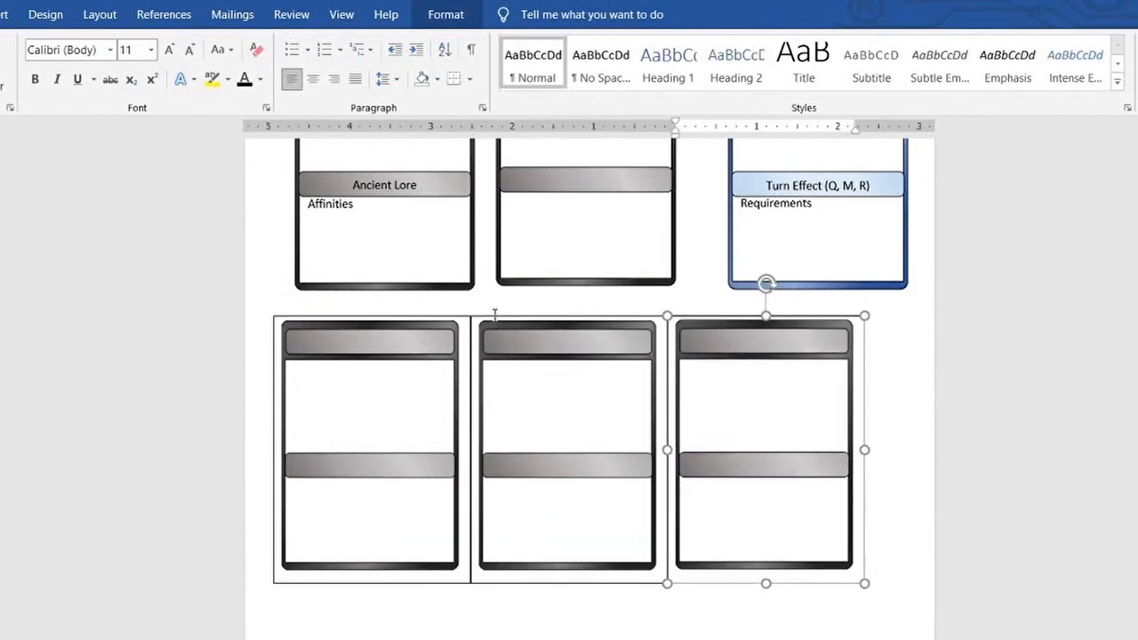
Paste a framed blank card and place it directly under the first card of the new row
click(899, 366)
scroll(623, 462, down, 3)
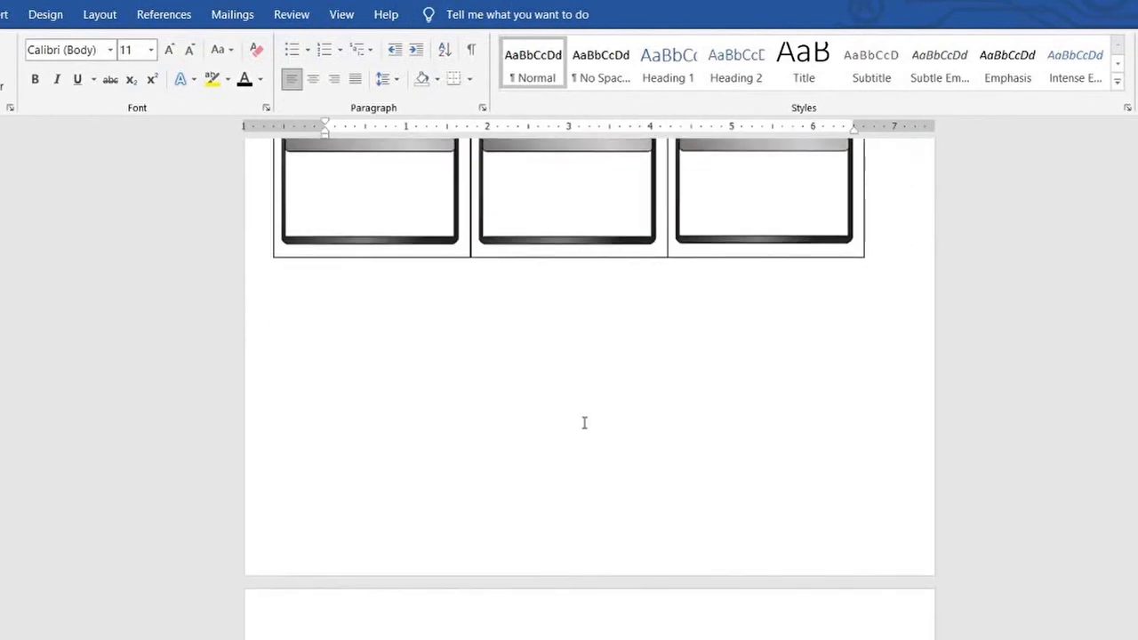
key(ctrl+v)
drag(500, 397, 449, 257)
Paste two framed blank cards into the middle and last positions of the second row
click(589, 355)
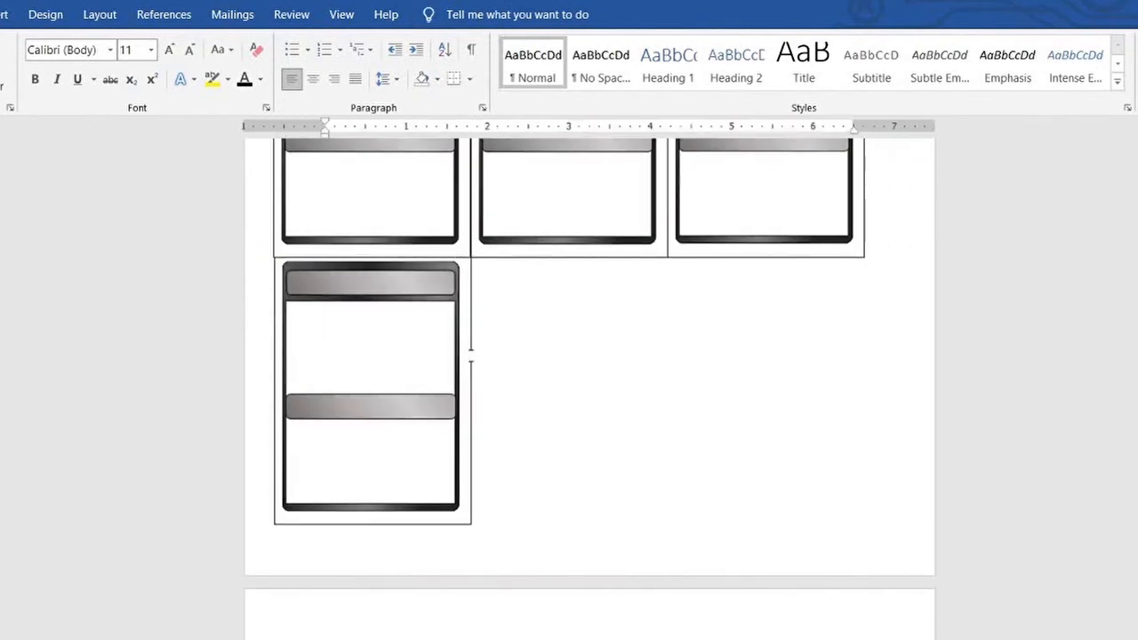
key(ctrl+v)
drag(454, 306, 664, 302)
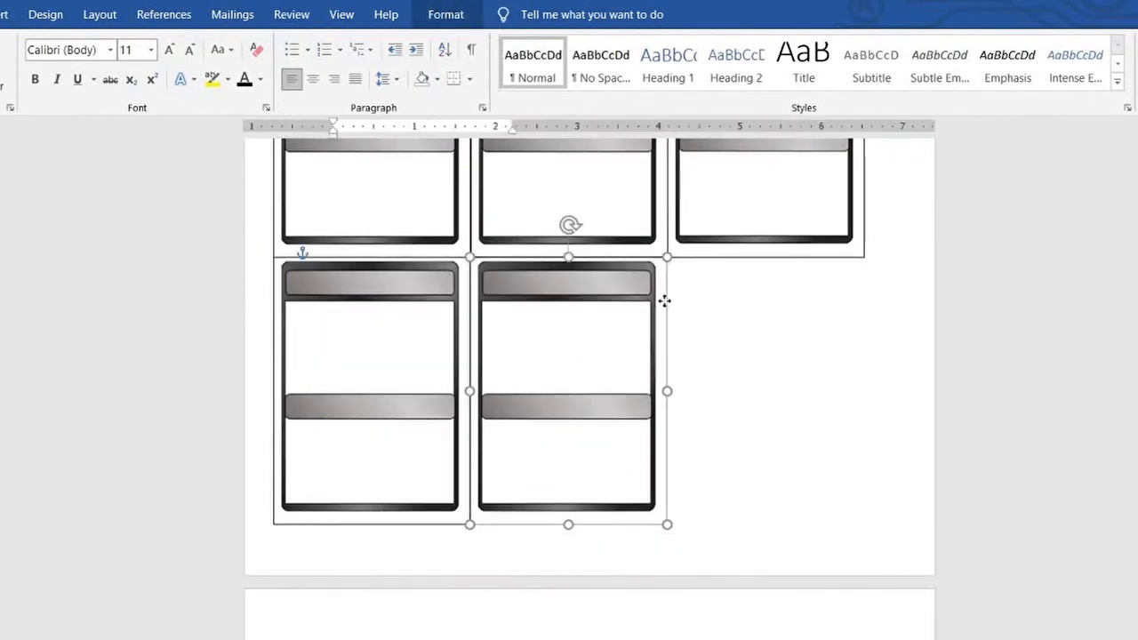
click(750, 365)
key(ctrl+v)
drag(593, 385, 862, 320)
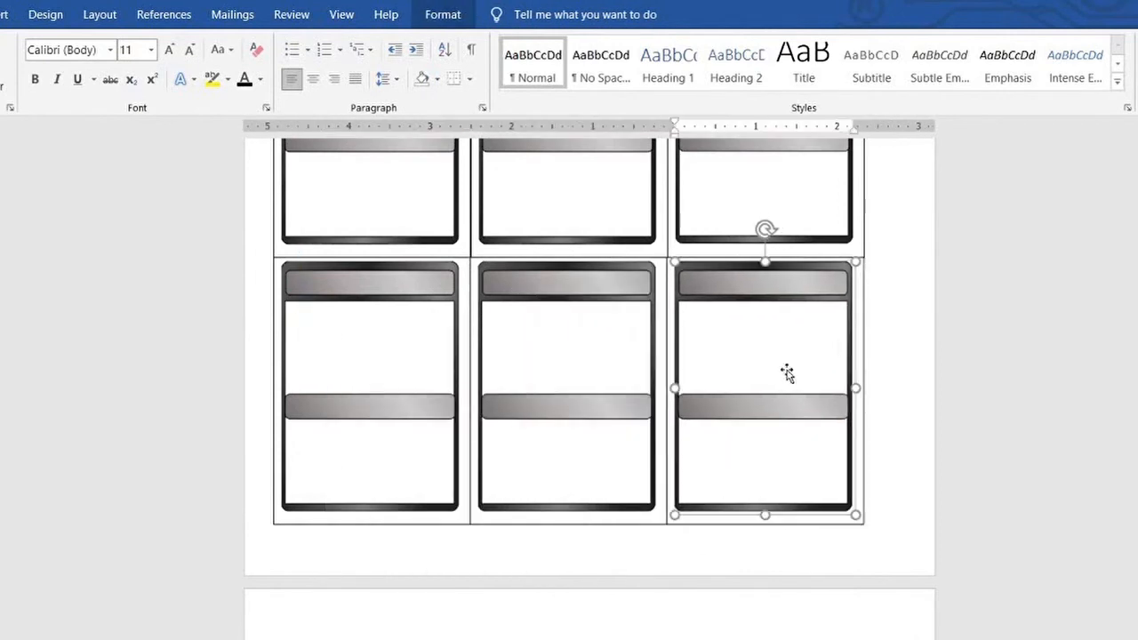
Delete the blank cards from inside both rows of the new grid, leaving only the empty outer frames
key(Delete)
scroll(787, 373, up, 3)
click(787, 374)
key(Delete)
key(Delete)
scroll(533, 440, up, 4)
Insert a blank line and a page break between the template cards and the empty frame grid
click(424, 446)
key(Return)
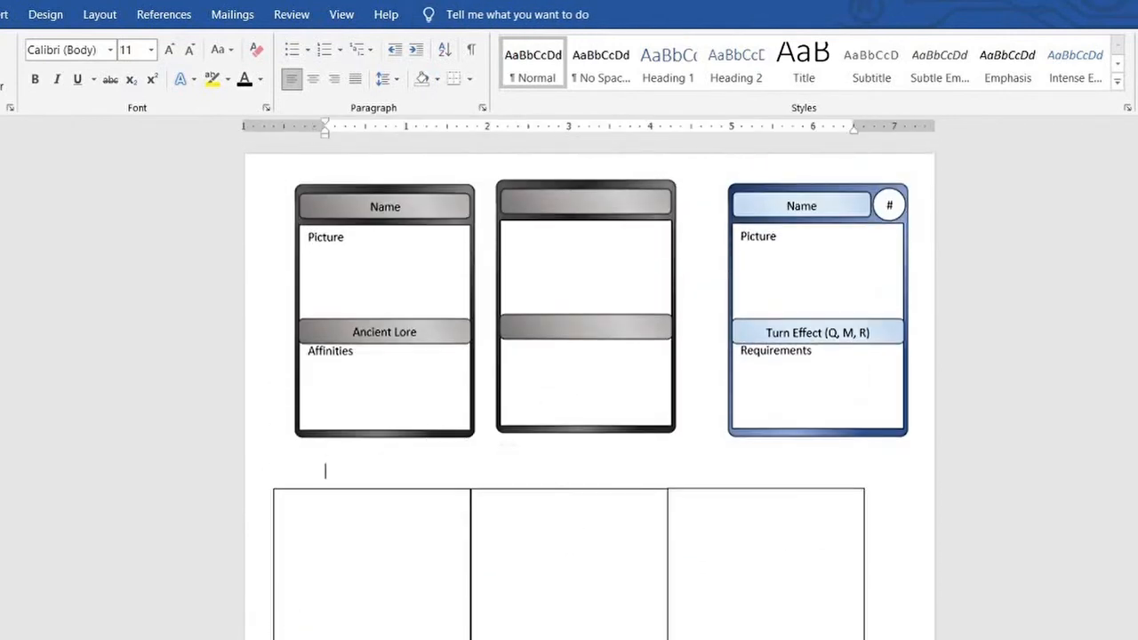
key(ctrl+Return)
scroll(659, 427, down, 1)
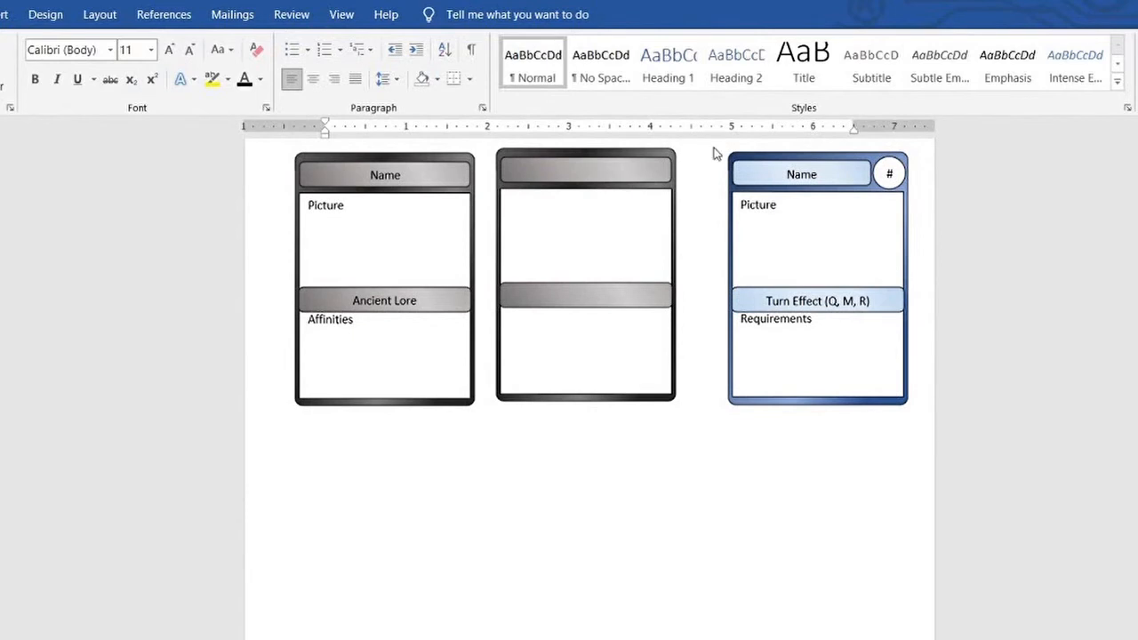
Duplicate the blue card below the grey template card and clear the title text from the copy
click(855, 400)
key(ctrl+c)
key(ctrl+v)
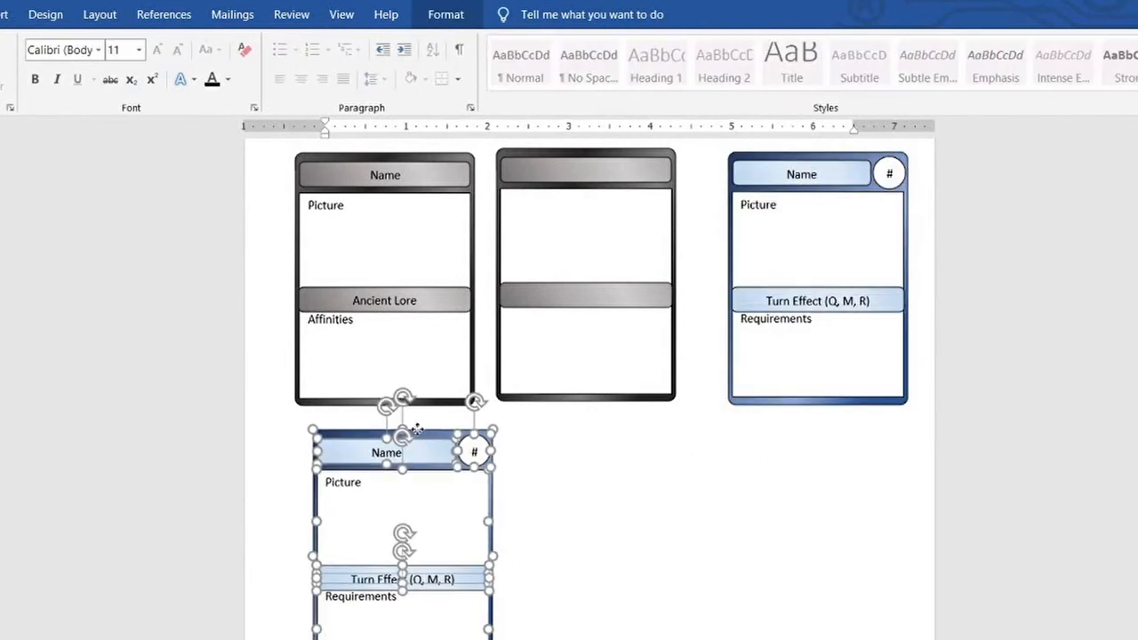
click(414, 452)
key(BackSpace)
key(BackSpace)
key(BackSpace)
key(BackSpace)
Change the blue template's title to "Spell Name" and the grey template's title to "Ancient's Name"
click(787, 175)
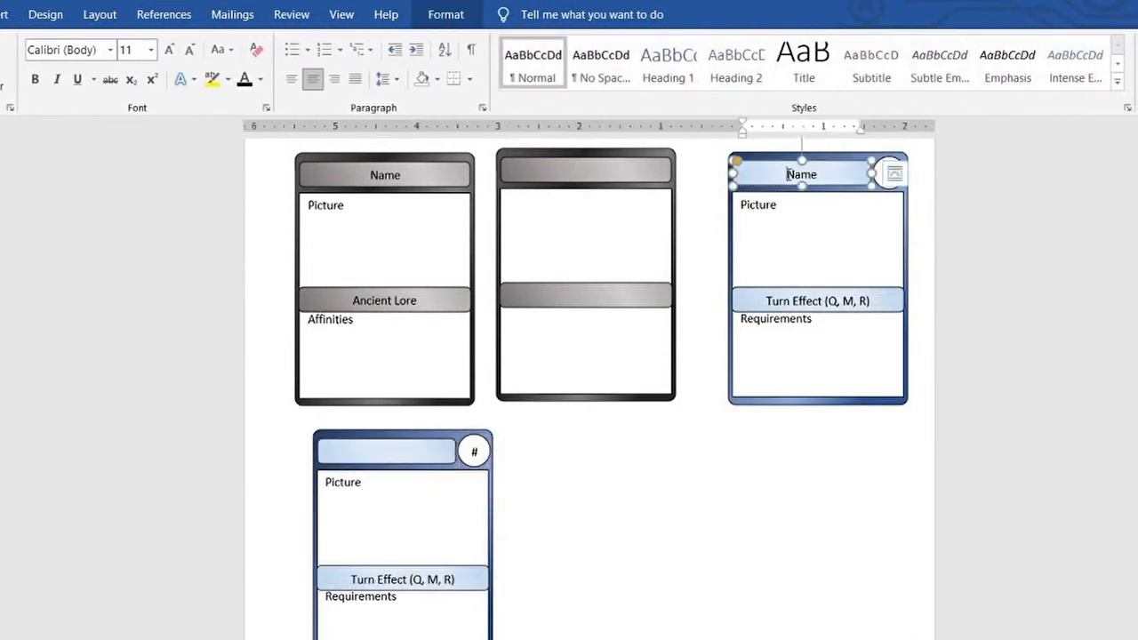
click(375, 172)
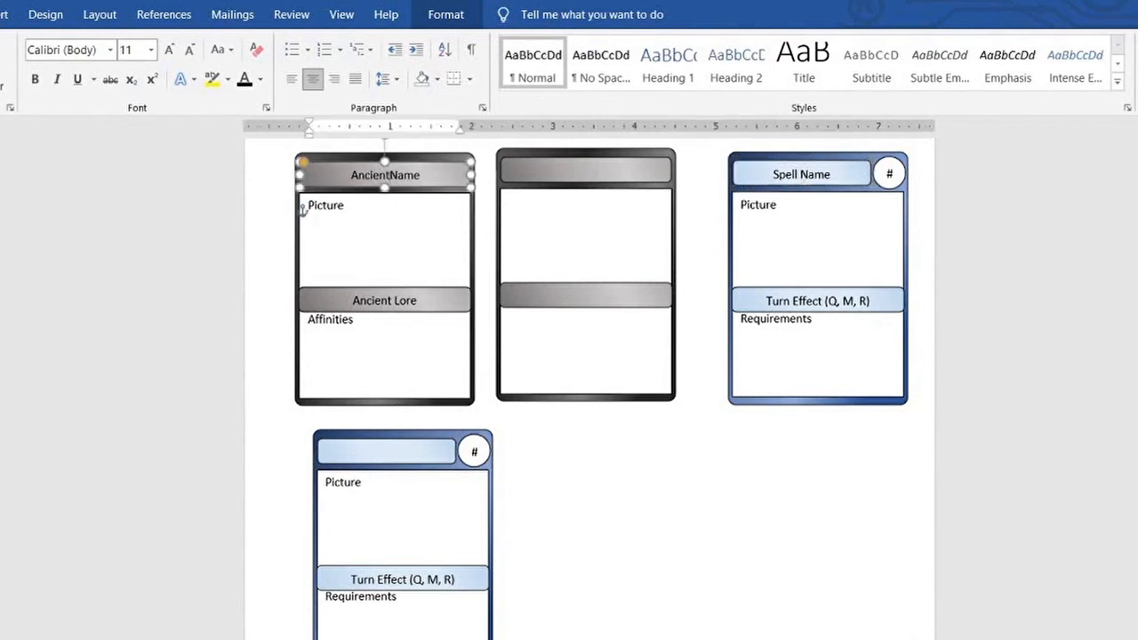
click(480, 403)
Clear the number sign, Picture, Requirements and Turn Effect texts from the copied blue card to make it blank
click(477, 455)
key(BackSpace)
click(411, 486)
key(BackSpace)
key(BackSpace)
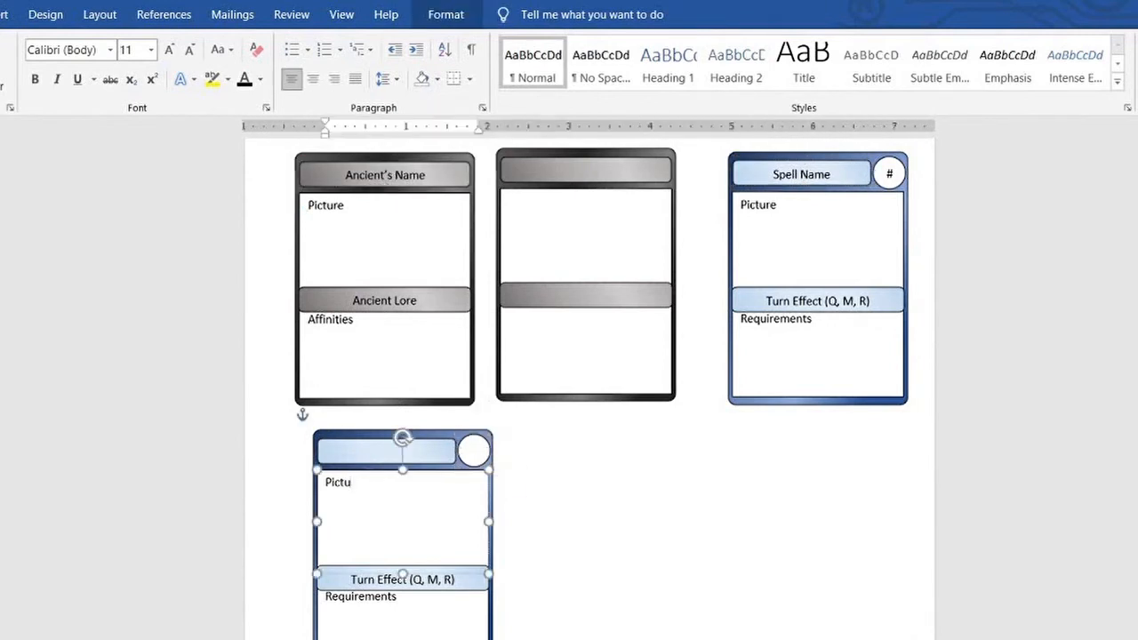
drag(400, 601, 324, 602)
key(BackSpace)
drag(455, 579, 366, 575)
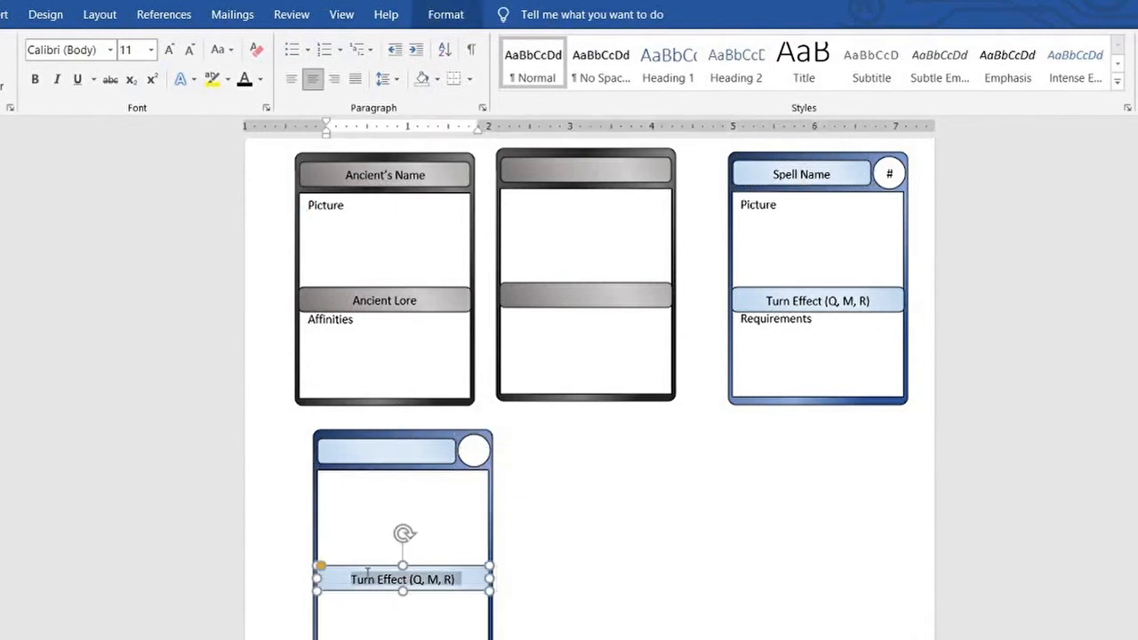
key(BackSpace)
Insert blank lines below the template cards to push the empty frame grid onto the next page
scroll(589, 442, down, 6)
scroll(564, 216, up, 1)
click(564, 217)
key(Return)
key(Return)
key(Return)
key(Return)
key(Return)
key(Return)
key(Return)
key(Return)
key(Return)
key(Return)
key(Return)
key(Return)
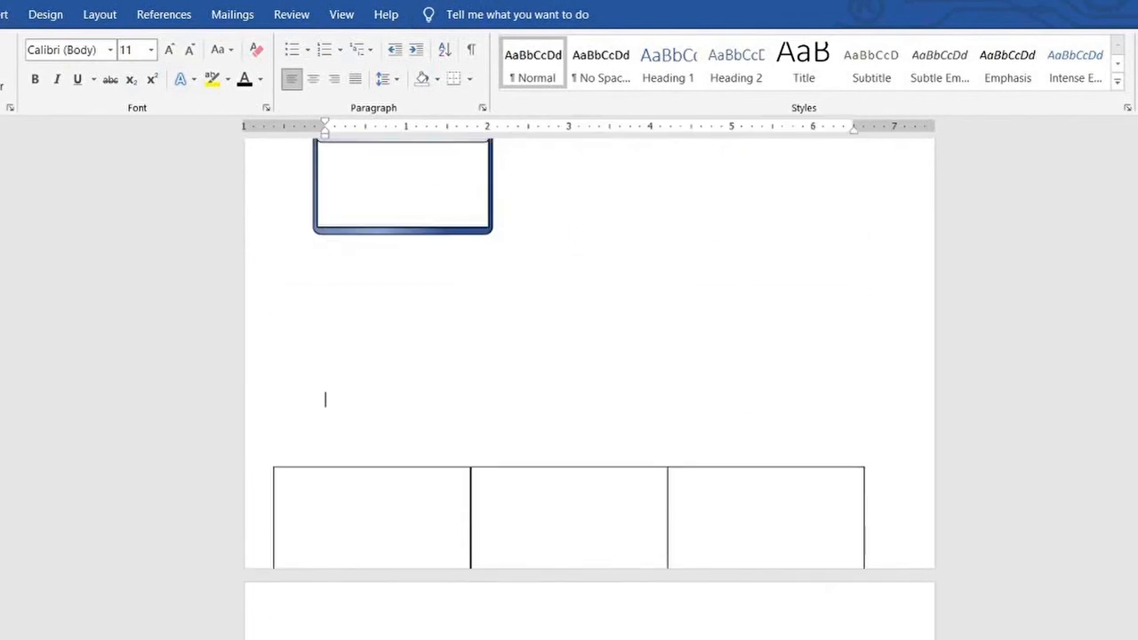
scroll(580, 274, down, 8)
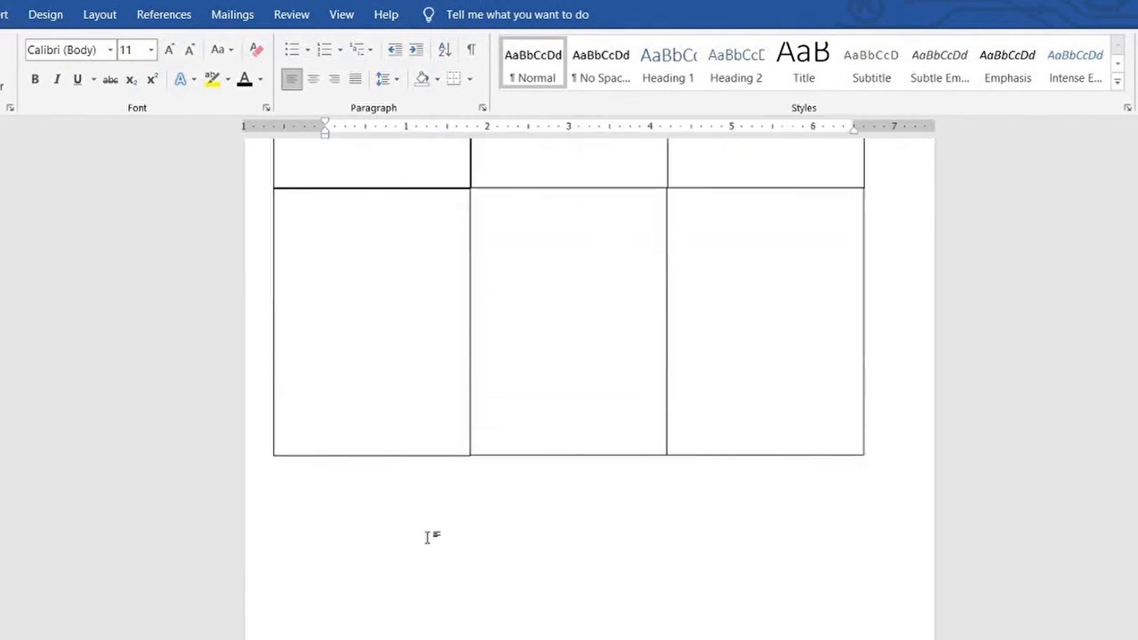
Select the grid of framed grey blank cards together and move it up toward the top of its page
scroll(427, 537, down, 3)
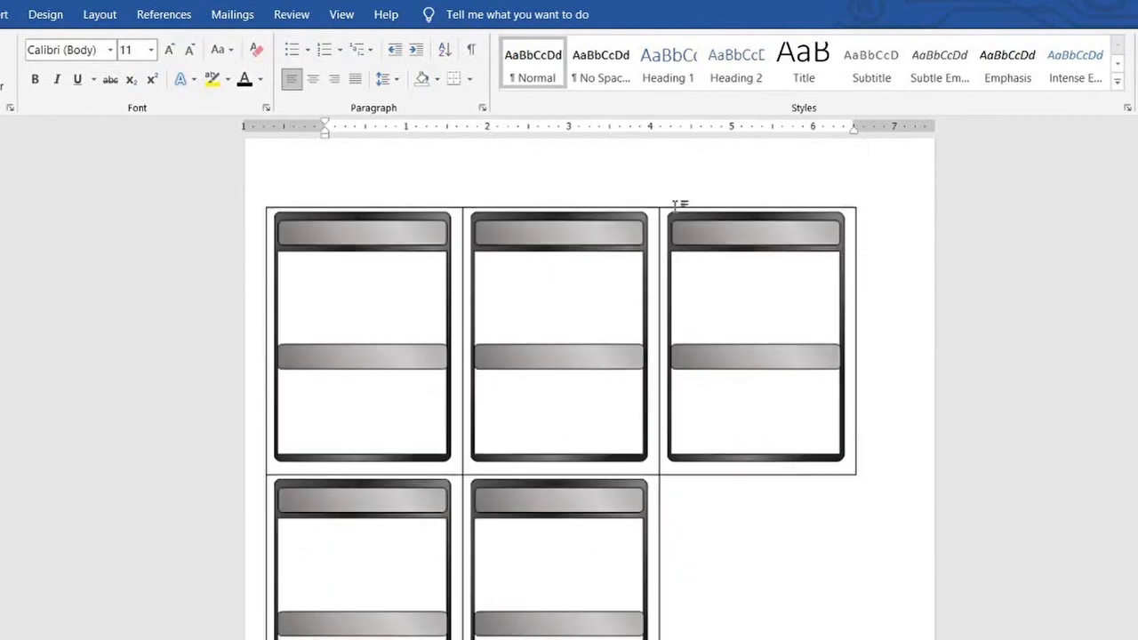
click(679, 204)
shift+click(647, 418)
shift+click(451, 438)
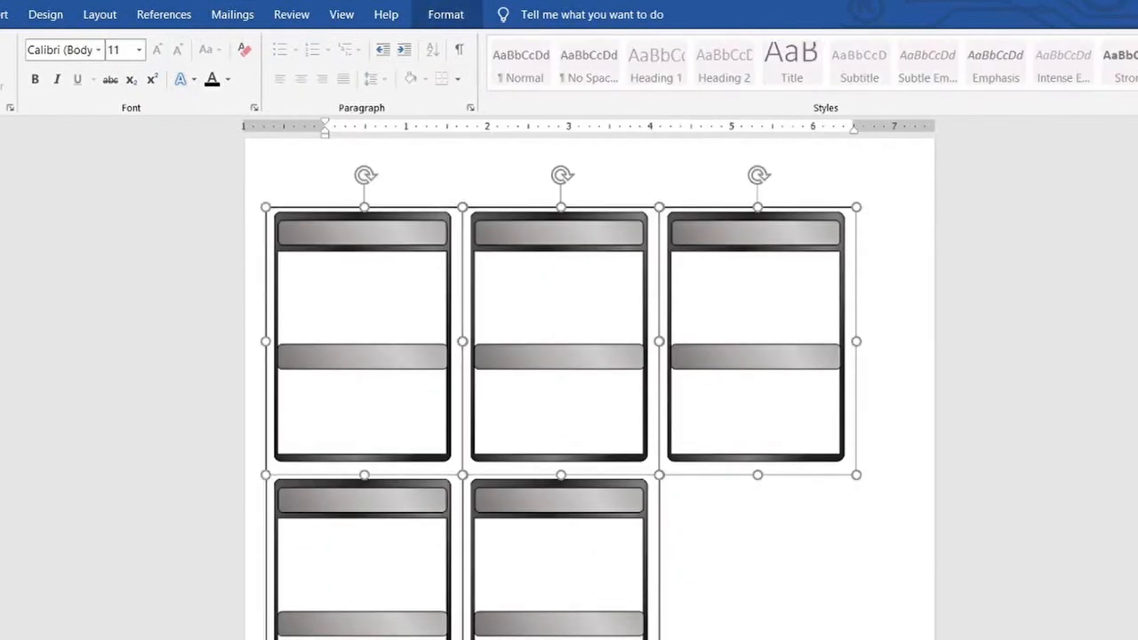
scroll(461, 610, down, 1)
shift+click(459, 605)
shift+click(474, 605)
scroll(587, 412, up, 7)
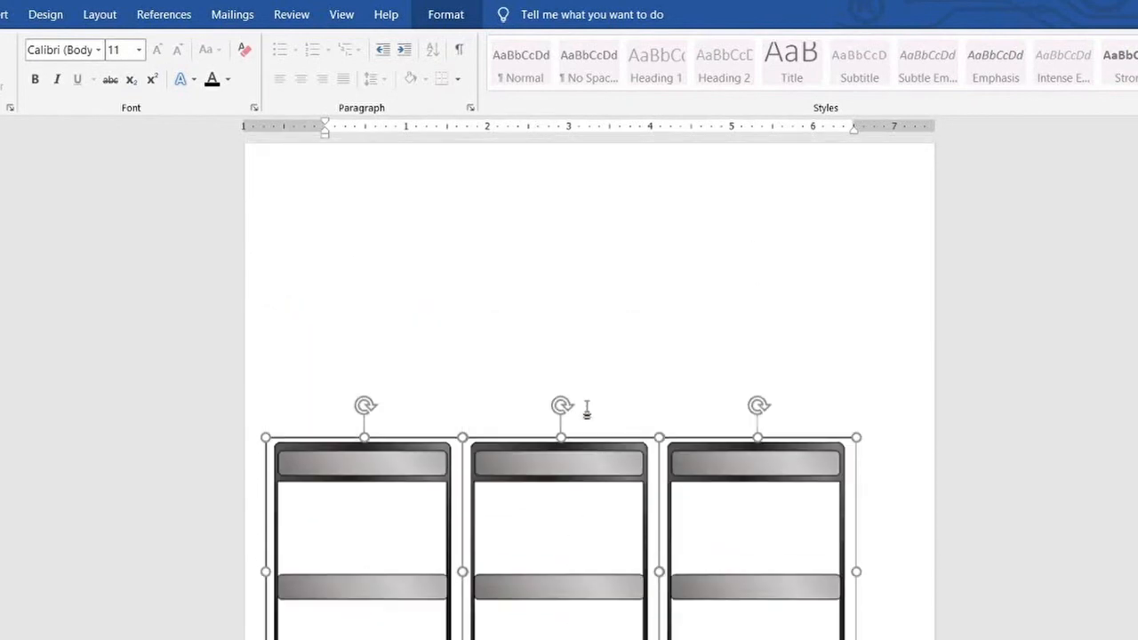
drag(605, 464, 642, 248)
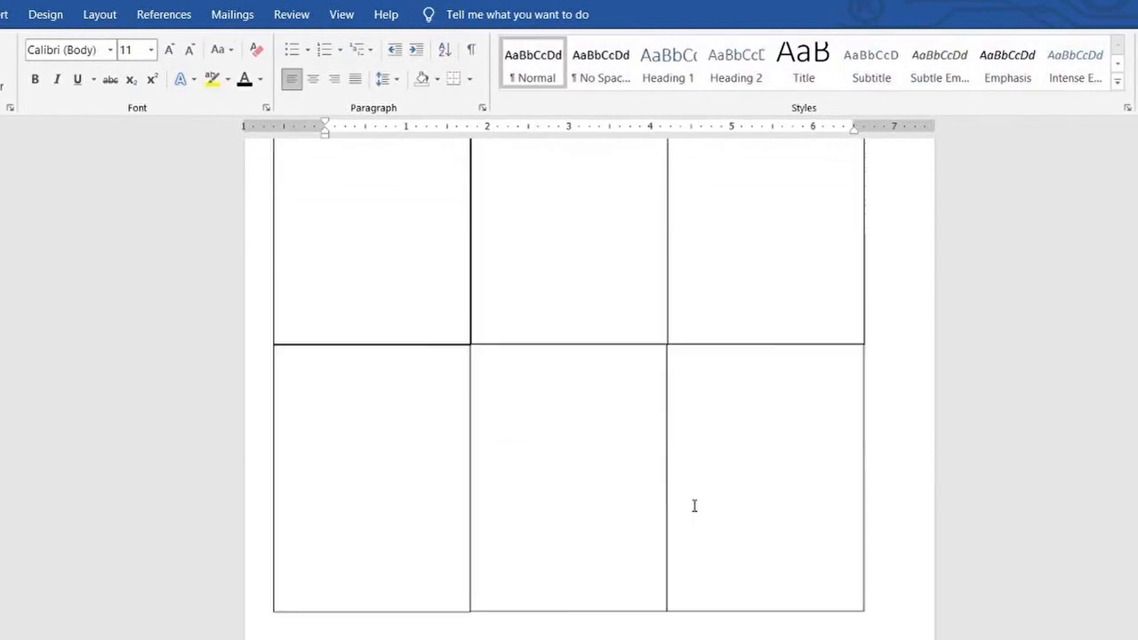
scroll(692, 498, up, 3)
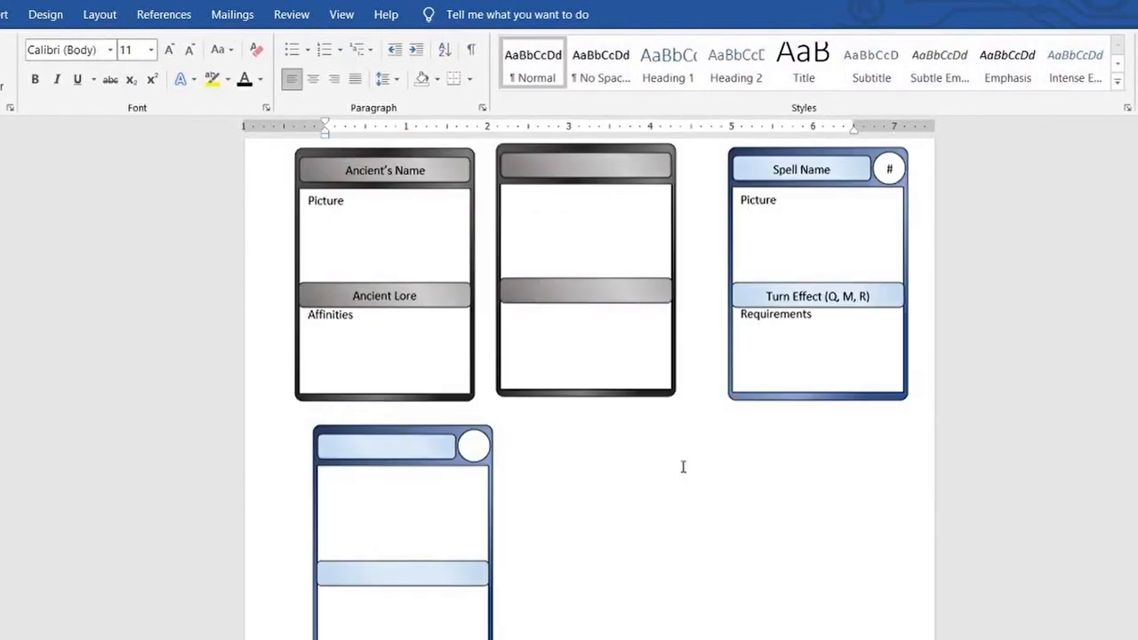
scroll(672, 467, up, 1)
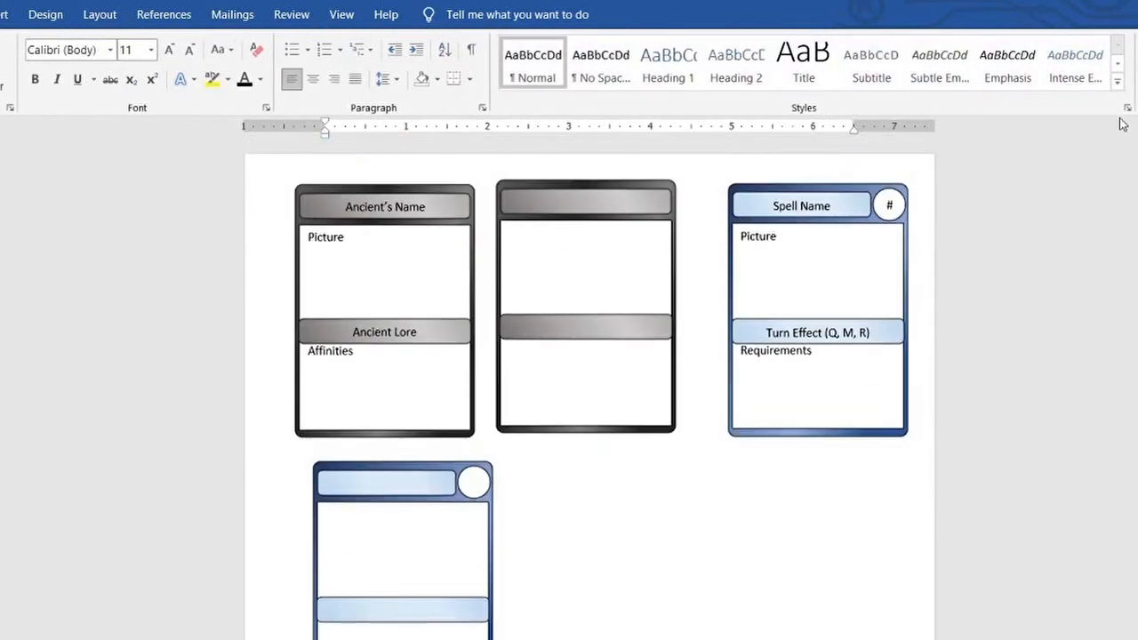
Duplicate the blank blue card beside the original, removing the copy's number circle and widening its title bar to full width
drag(361, 474, 510, 638)
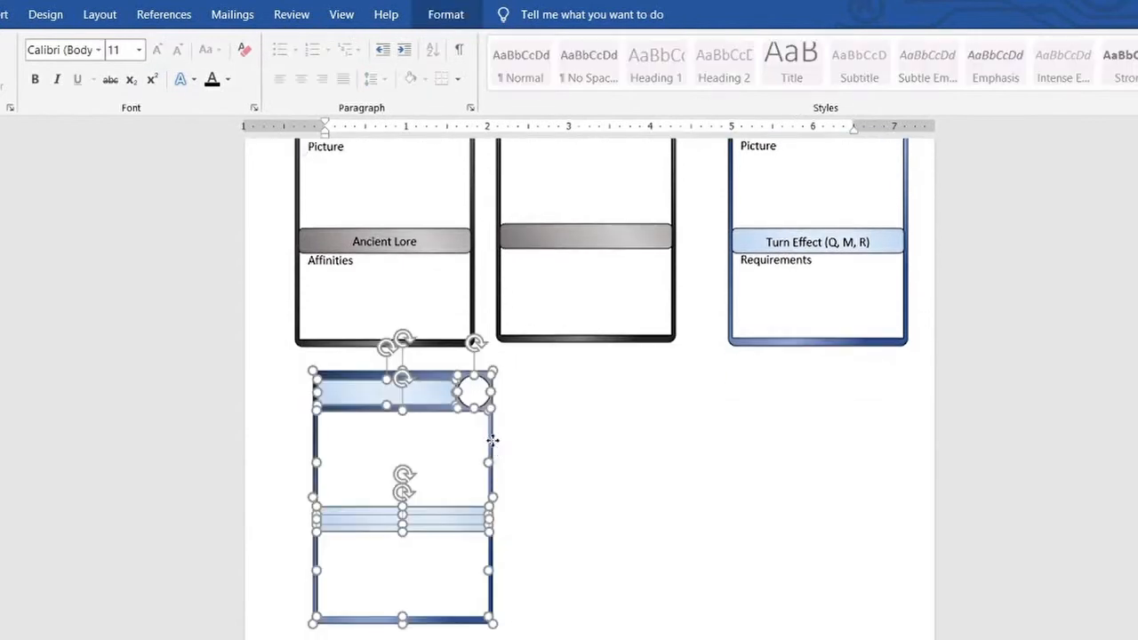
click(678, 444)
key(ctrl+v)
drag(505, 495, 784, 452)
click(755, 401)
click(745, 402)
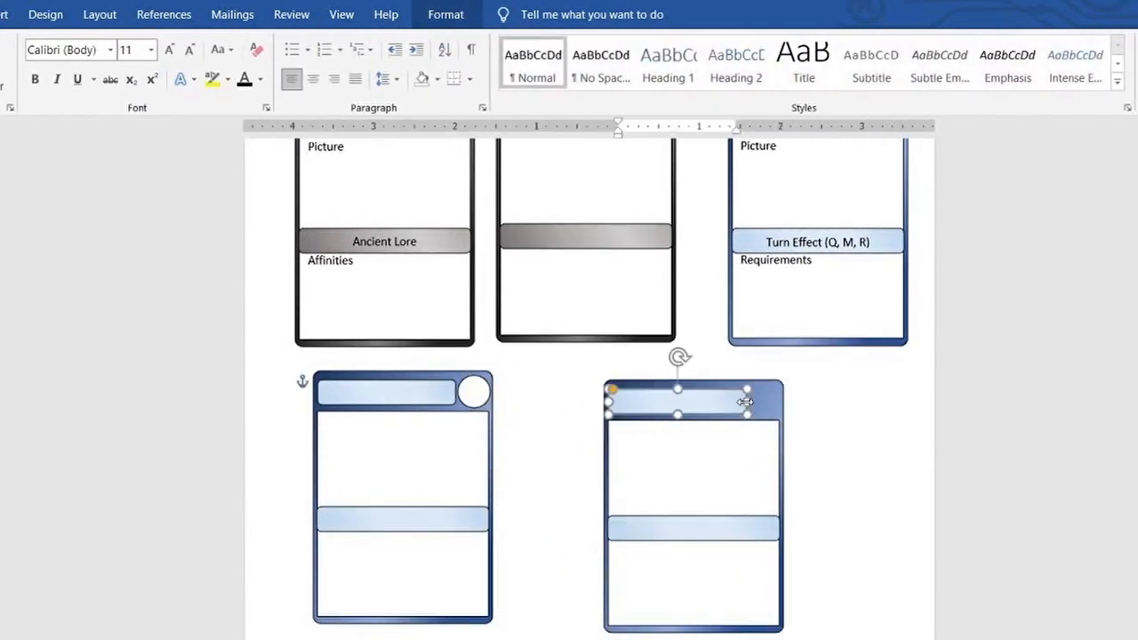
Delete the middle bar and both white boxes from the second blue card, leaving only its title bar and background
click(671, 522)
key(Delete)
click(673, 527)
key(Delete)
key(ctrl+z)
click(663, 536)
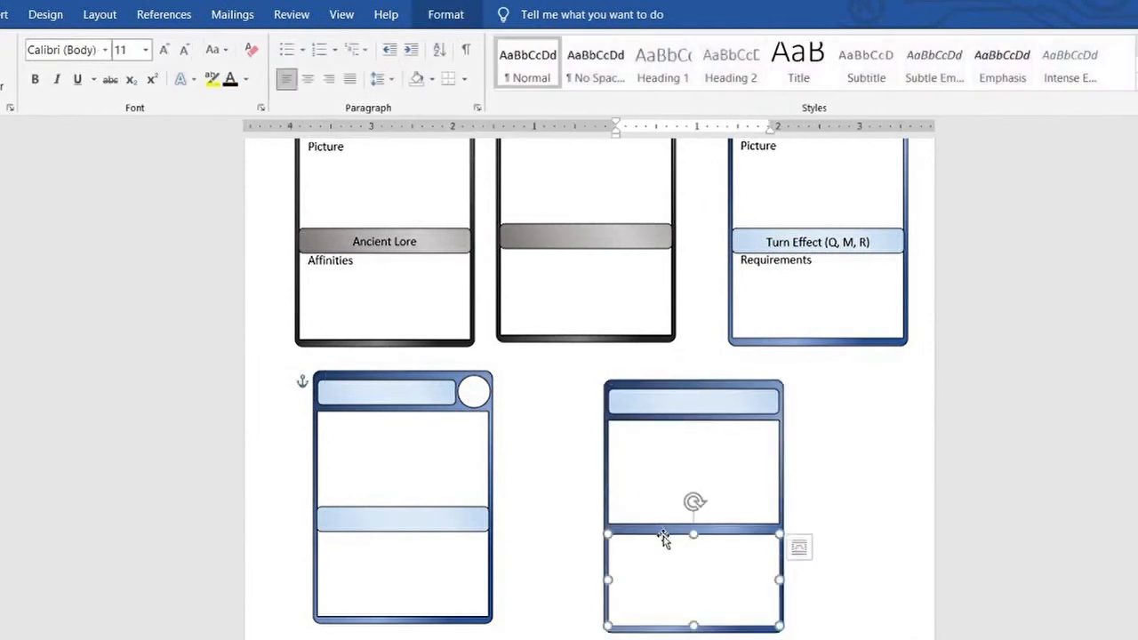
key(Delete)
click(682, 523)
drag(693, 525, 692, 622)
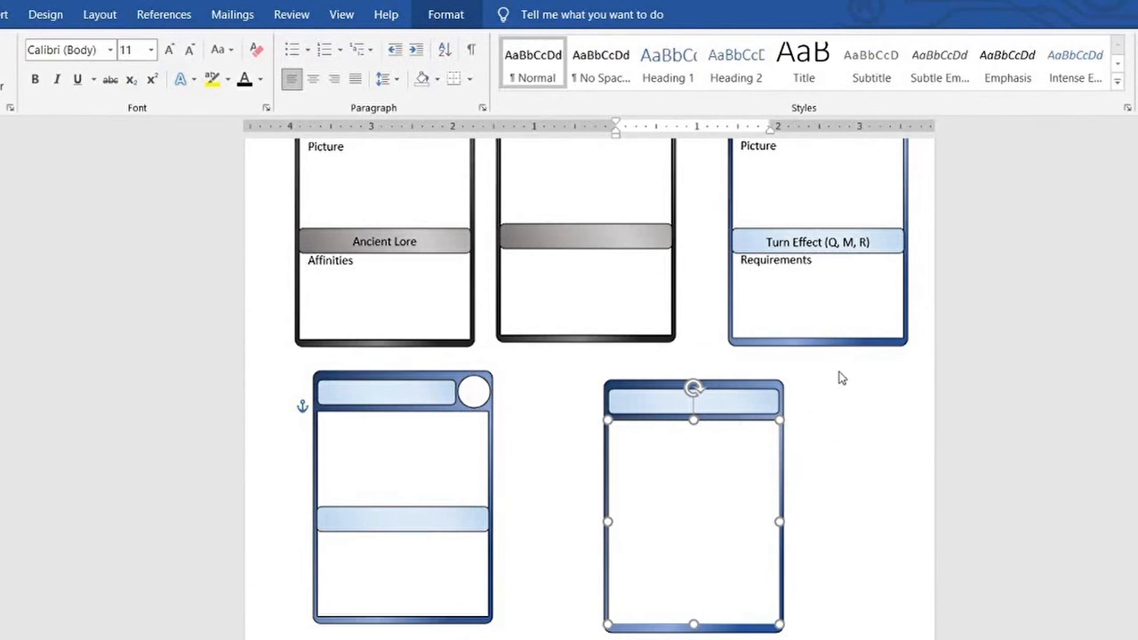
key(Delete)
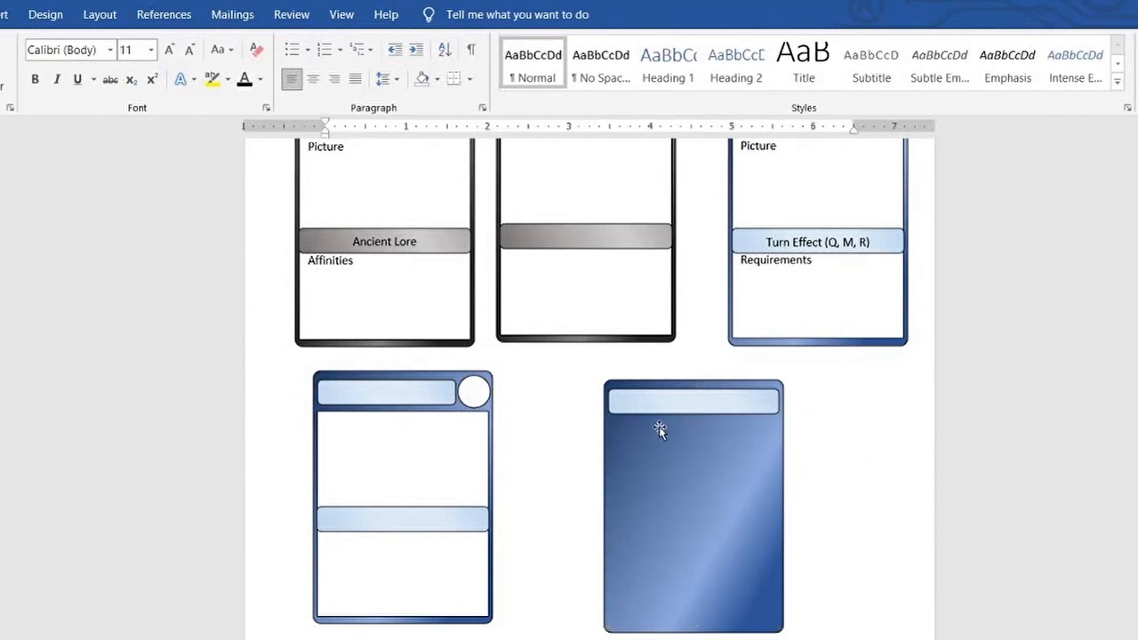
Recolour the stripped blue card's background with a gold gradient and its title bar with a light gold gradient
click(671, 452)
right_click(775, 436)
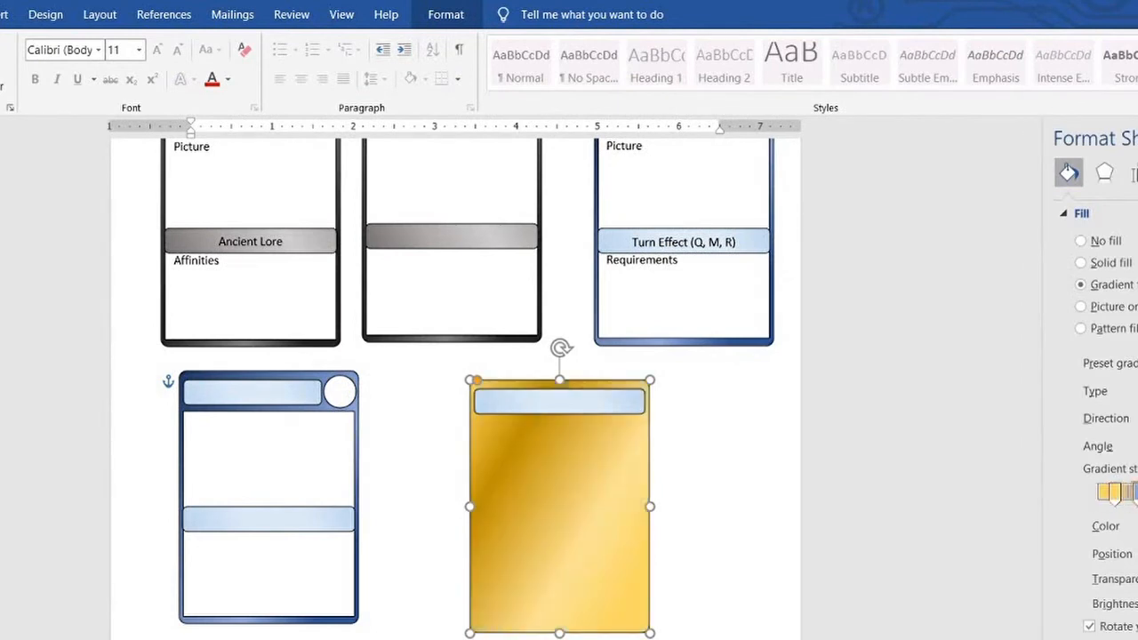
click(559, 399)
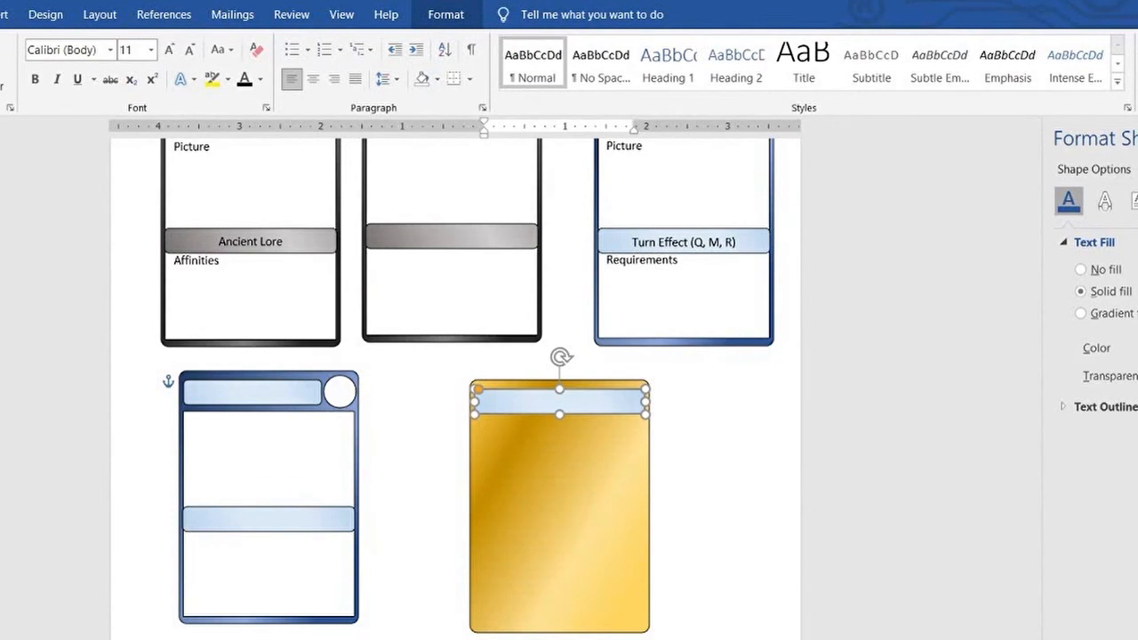
click(1069, 201)
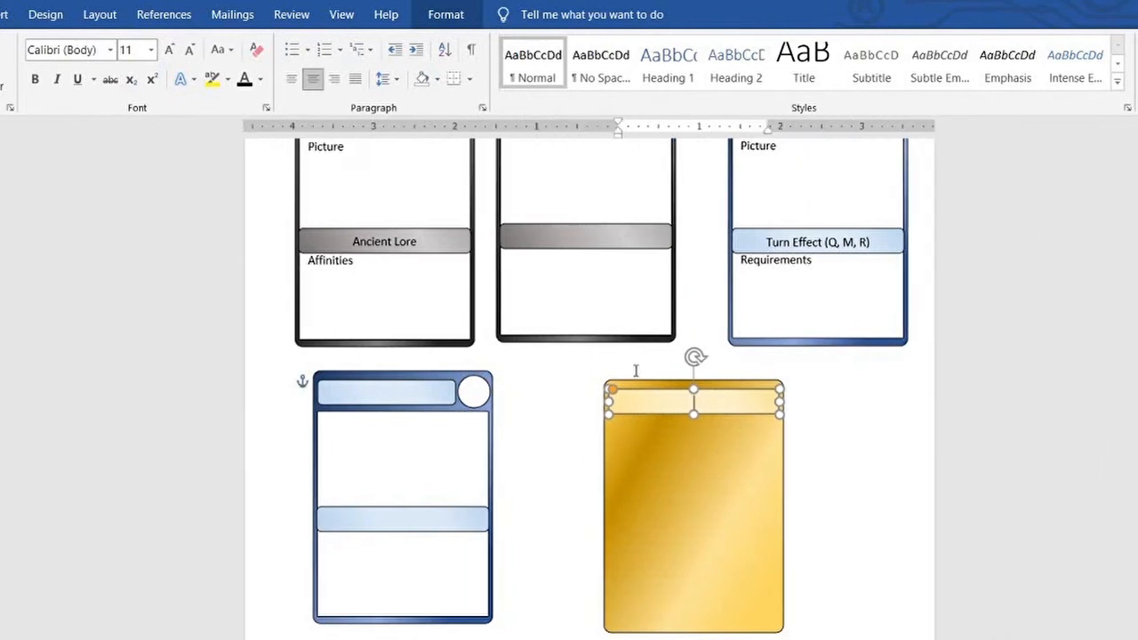
Title the gold card "Essence Card" and move it directly under the Spell Name card
text(d)
click(868, 417)
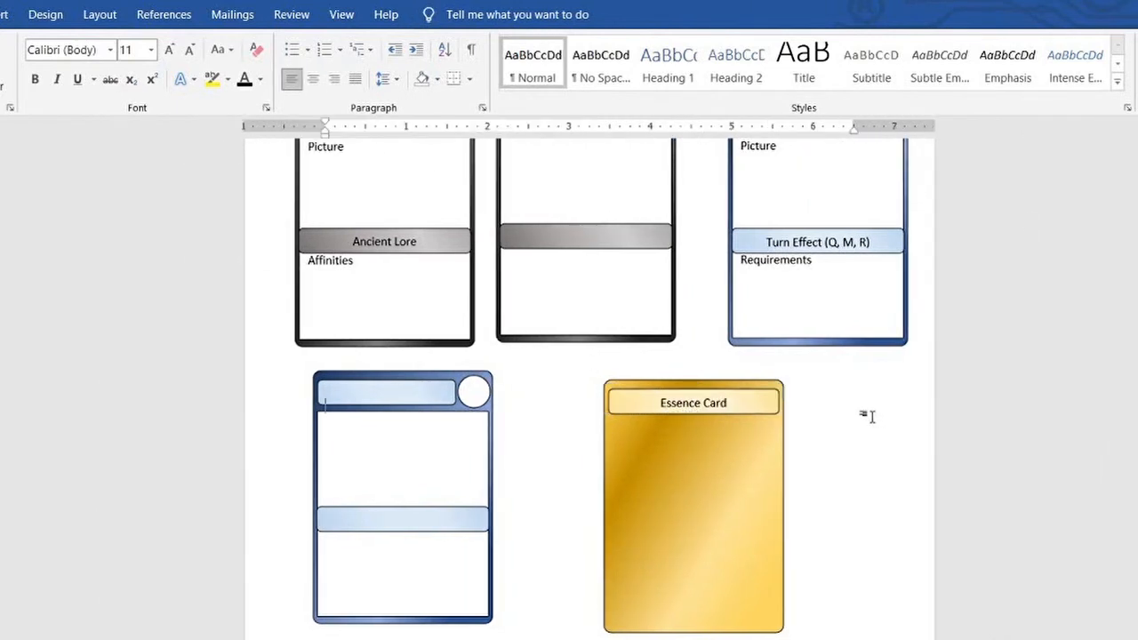
scroll(871, 421, up, 2)
scroll(871, 423, down, 1)
drag(569, 406, 805, 639)
drag(789, 579, 915, 553)
click(658, 363)
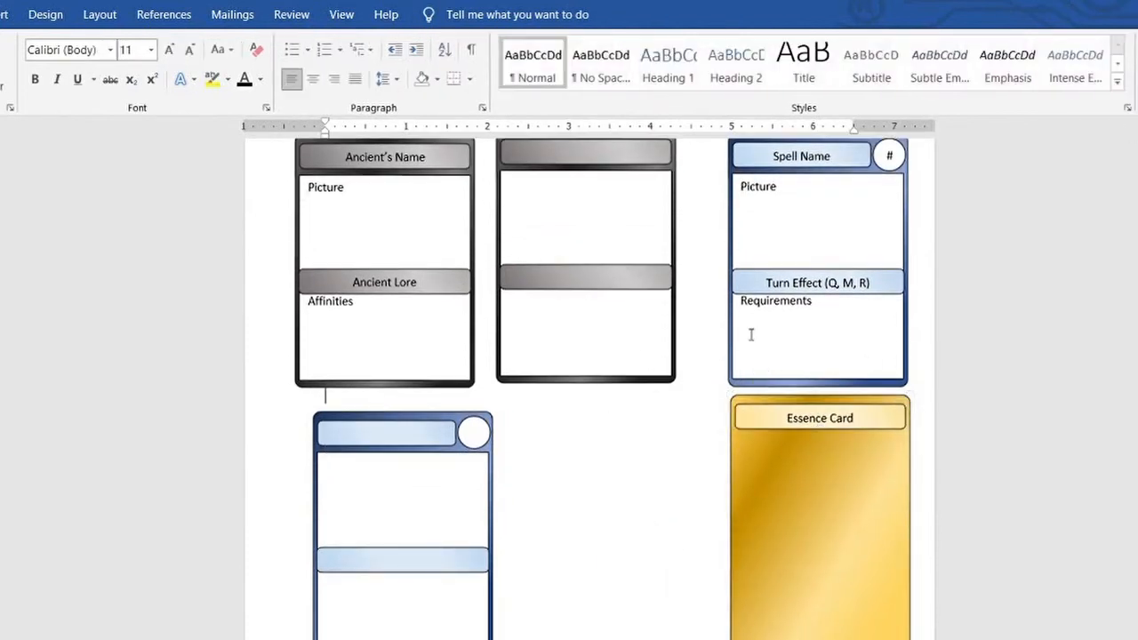
Copy the complete Spell Name card and place the copy between the blank blue card and the Essence Card
scroll(615, 335, up, 1)
drag(708, 155, 925, 440)
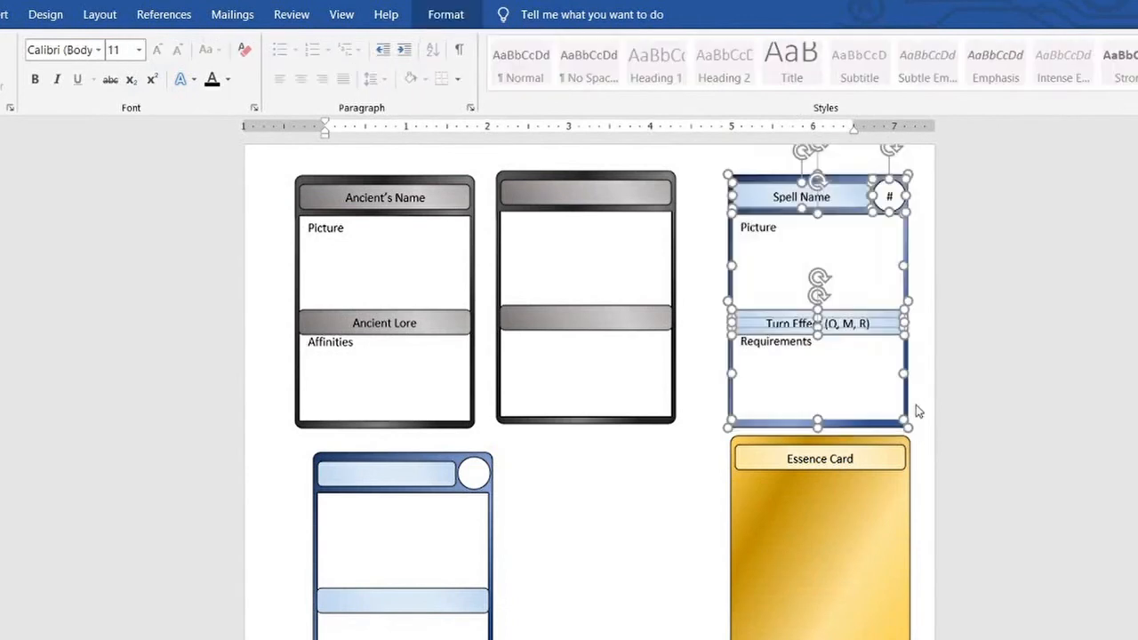
key(ctrl+c)
scroll(686, 432, down, 7)
click(551, 330)
key(ctrl+v)
drag(506, 428, 698, 367)
click(709, 348)
Set the number circle of the copied spell card to 4 and clear the "Turn Effect (Q, M, R)" text from its middle bar
click(683, 282)
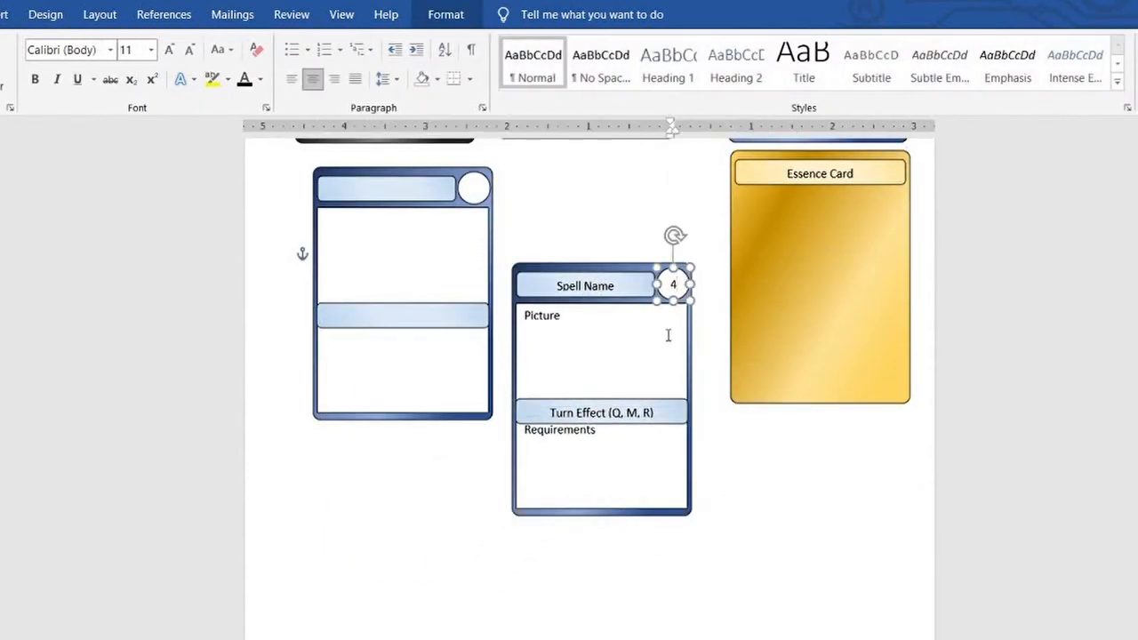
triple_click(654, 410)
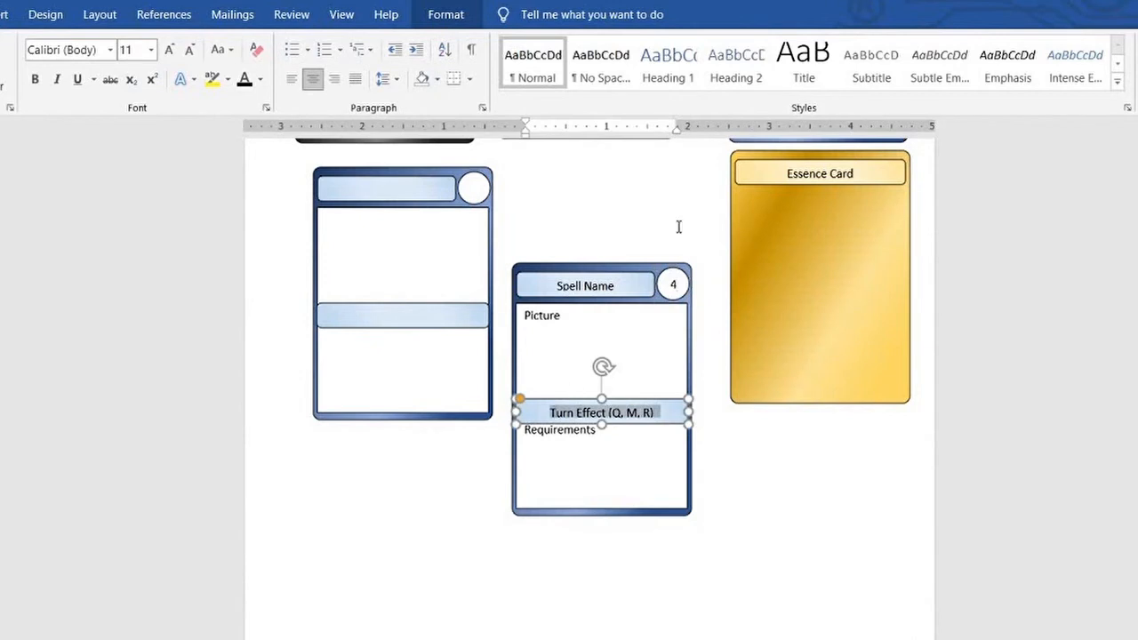
text(Rea)
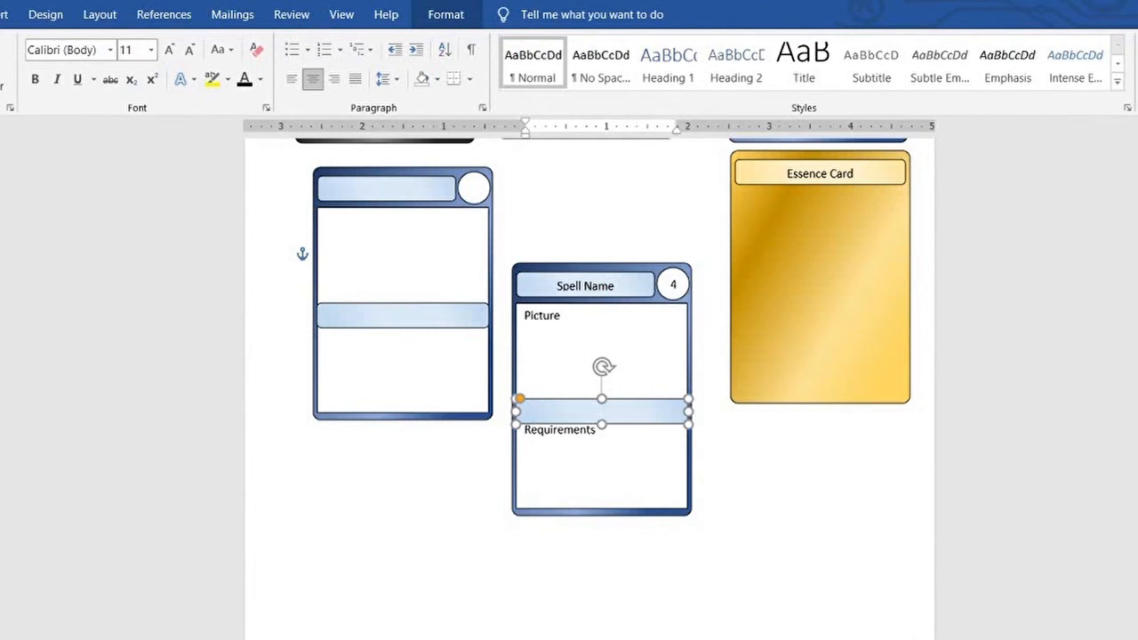
Replace "Requirements" in the copied spell card's lower box with "Beauty – Floral (Silva)"
click(602, 434)
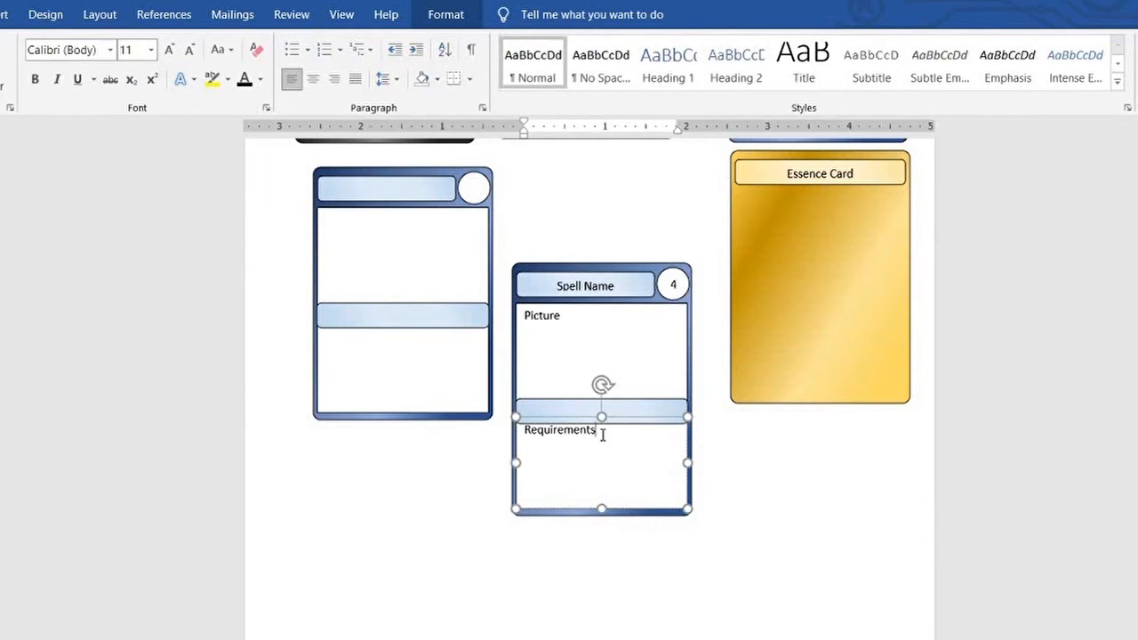
drag(602, 435, 521, 440)
text(Beauty)
key(BackSpace)
key(BackSpace)
key(BackSpace)
key(BackSpace)
key(BackSpace)
key(BackSpace)
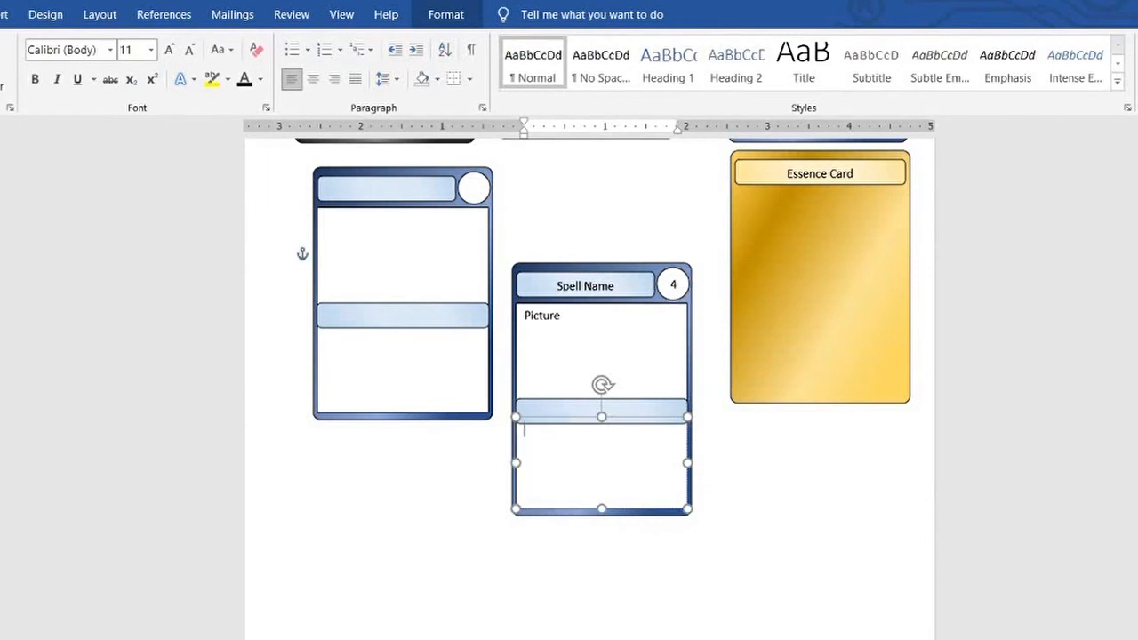
text(Beauty - Floral (Silva)
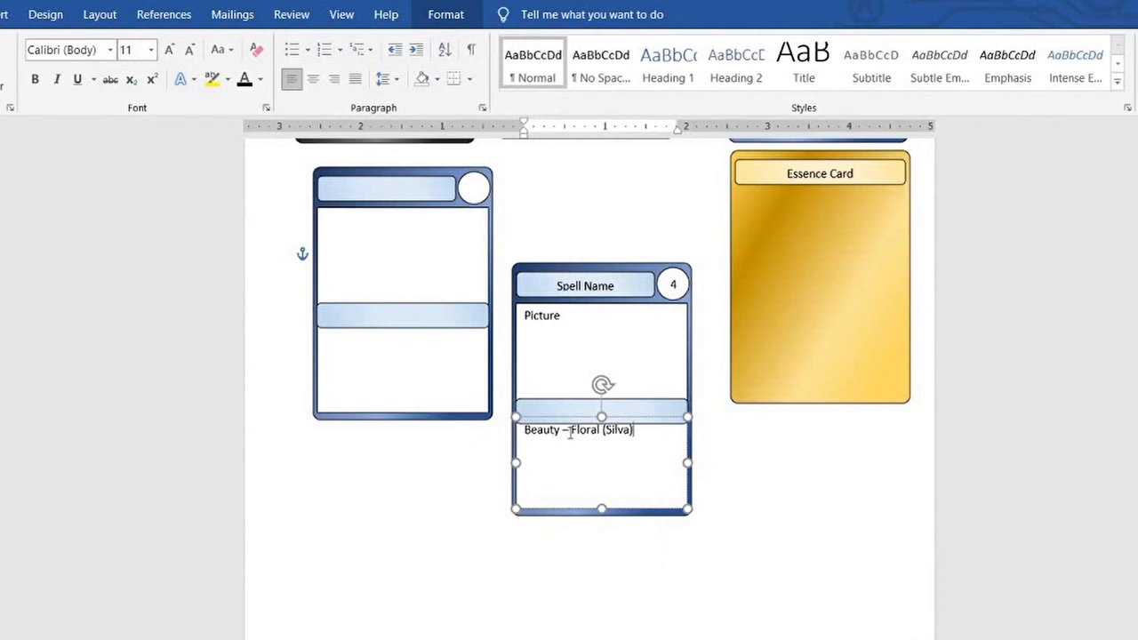
Make the words "Beauty" and "Floral" in the requirement line bold and underlined
drag(523, 431, 602, 432)
key(ctrl+b)
key(ctrl+u)
key(ctrl+b)
key(ctrl+u)
Title the copied spell card "Vibrant Flowers"
drag(622, 286, 559, 285)
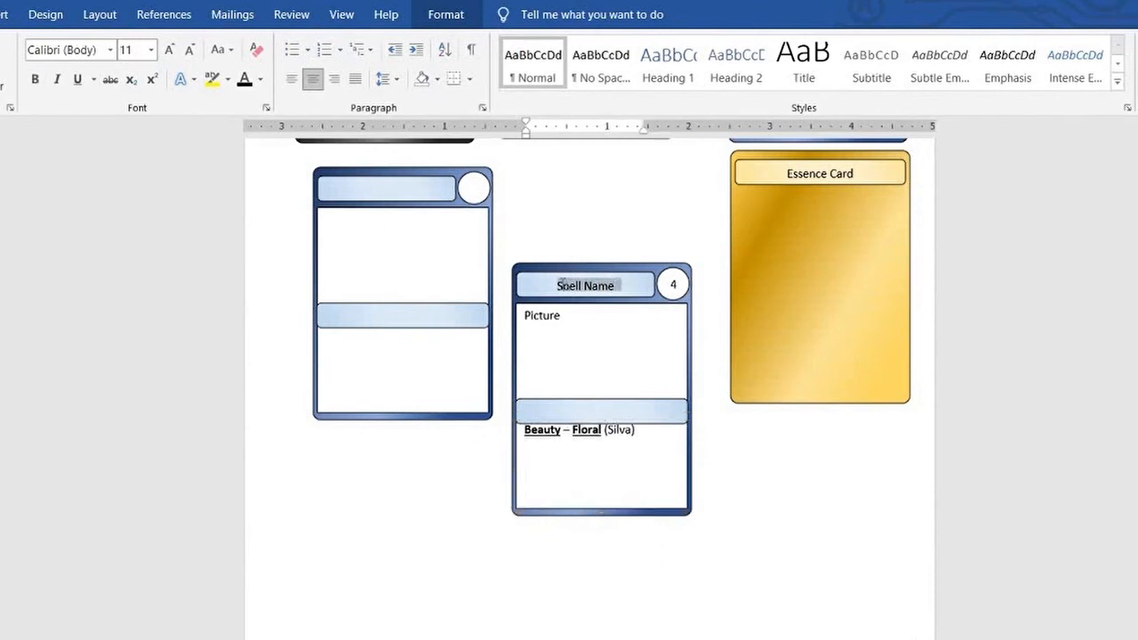
text(Vibrant Flowers)
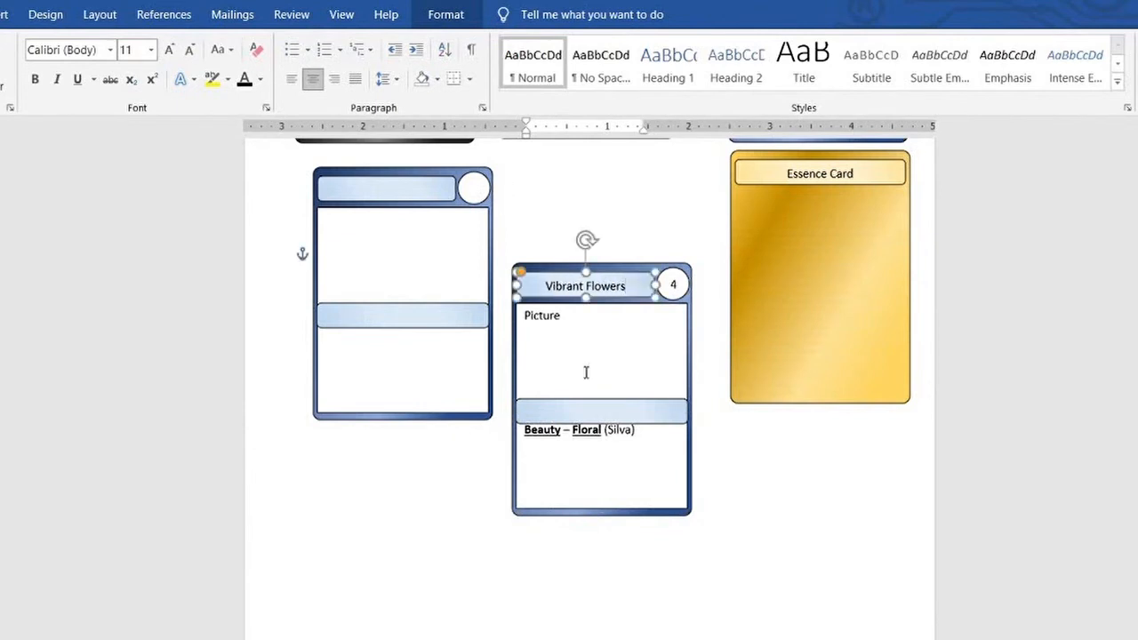
click(626, 430)
drag(637, 430, 522, 434)
click(564, 433)
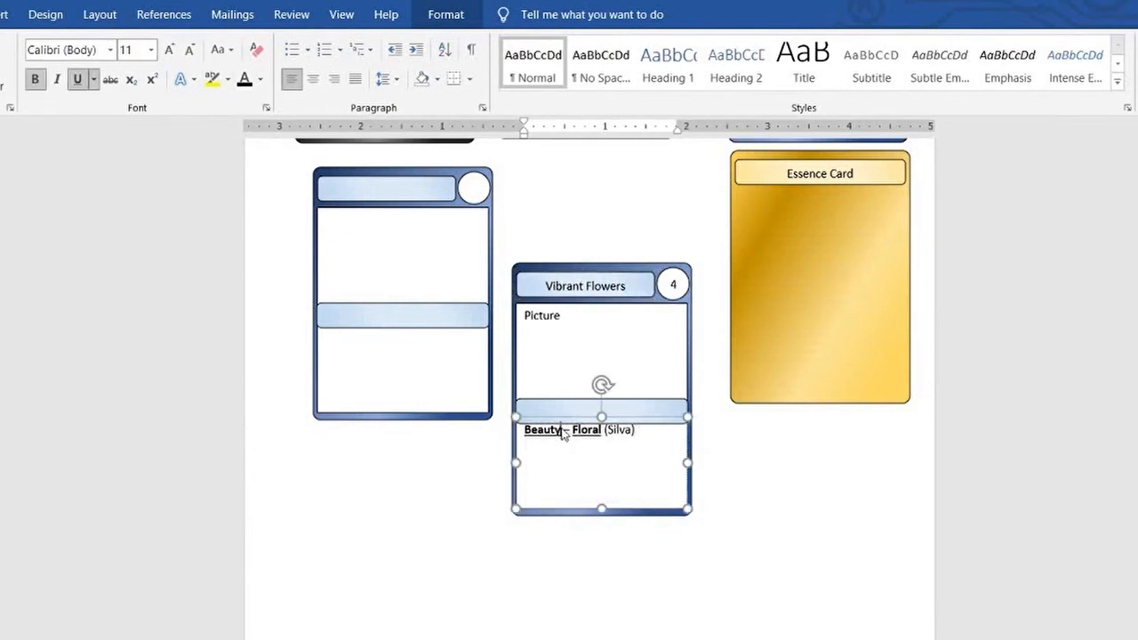
Retitle the copied spell card "Hungry Jaws" and change its requirement line to "War – Fish (Bestia)"
drag(632, 289, 544, 287)
text(Hungry Jaws)
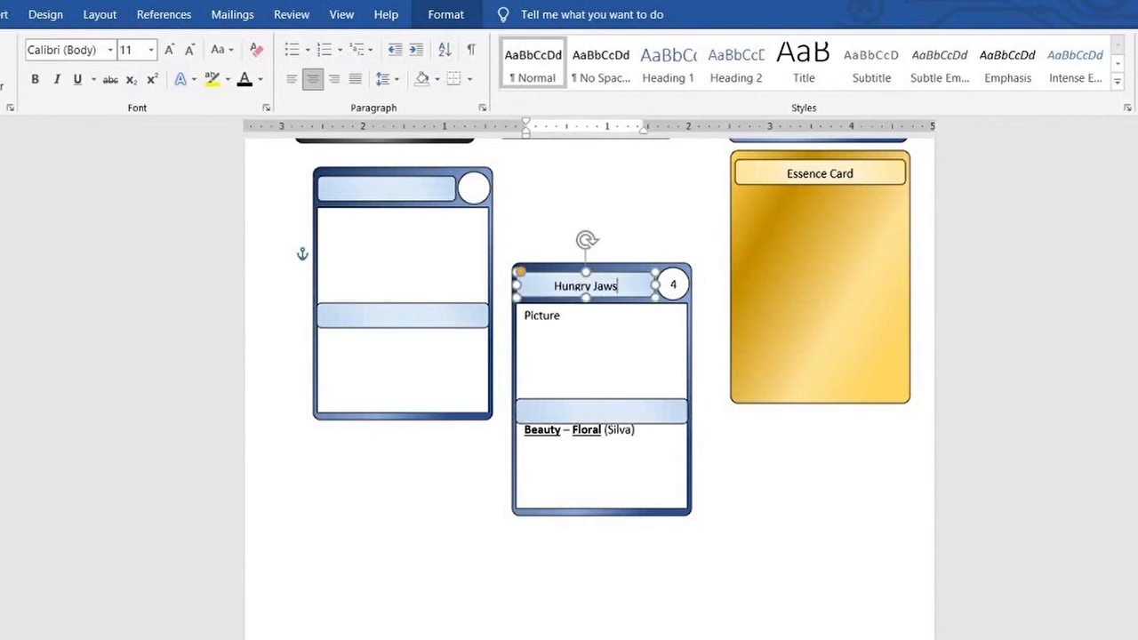
double_click(534, 429)
text(War)
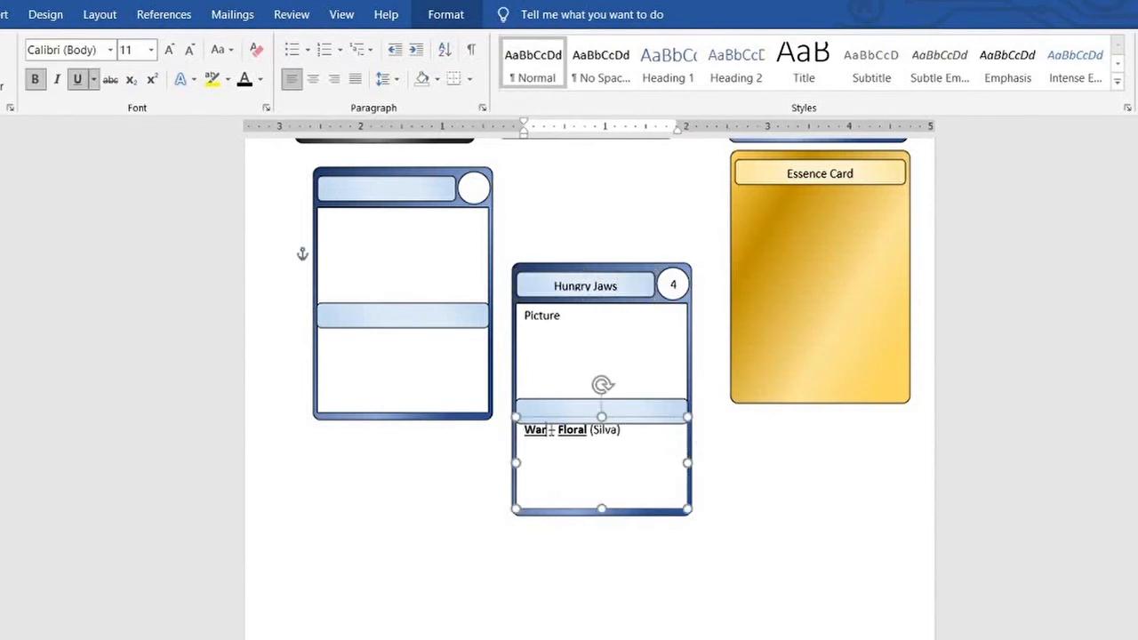
drag(571, 429, 621, 432)
text(F)
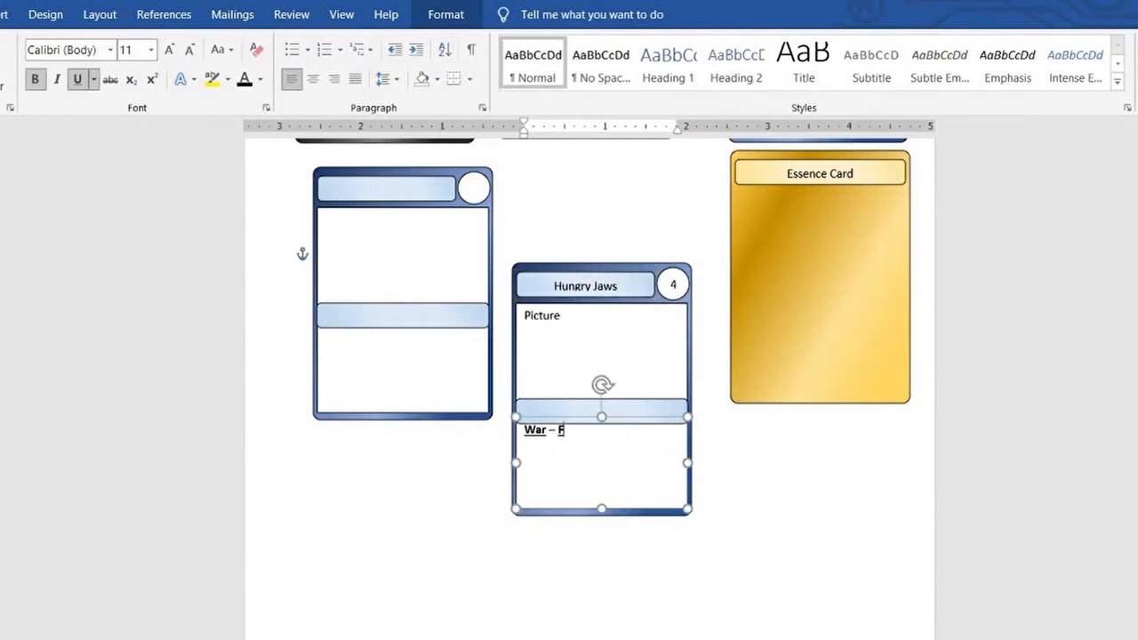
text(ish (Bestia))
Make only the word "Fish" in the new requirement text bold and underlined, leaving "(Bestia)" plain
drag(622, 433, 558, 432)
click(77, 80)
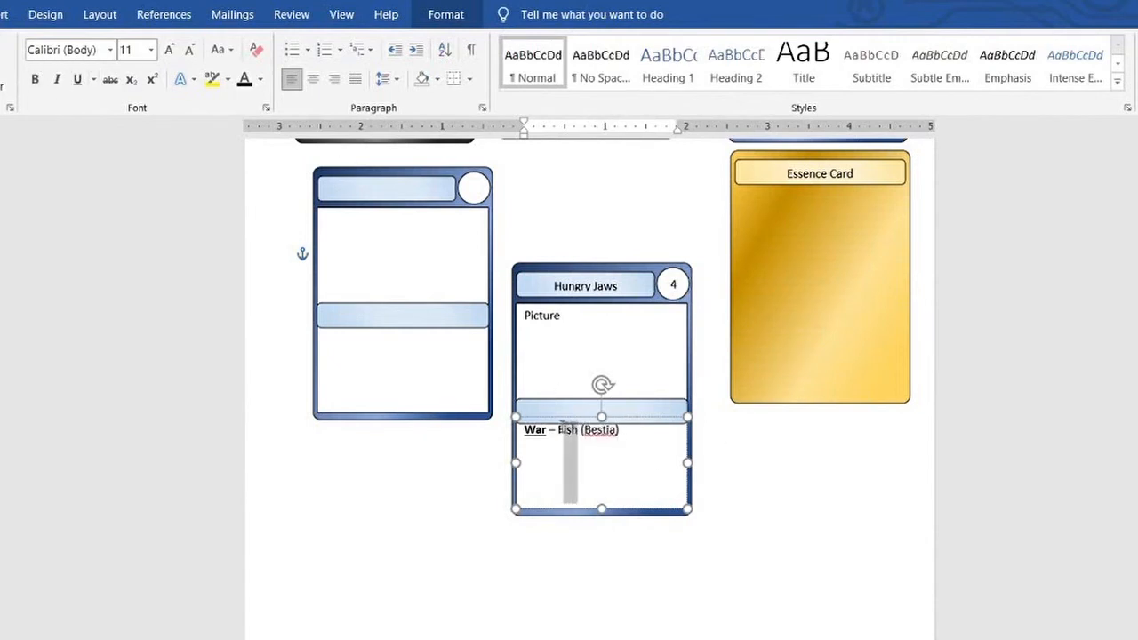
click(35, 79)
click(77, 79)
click(629, 449)
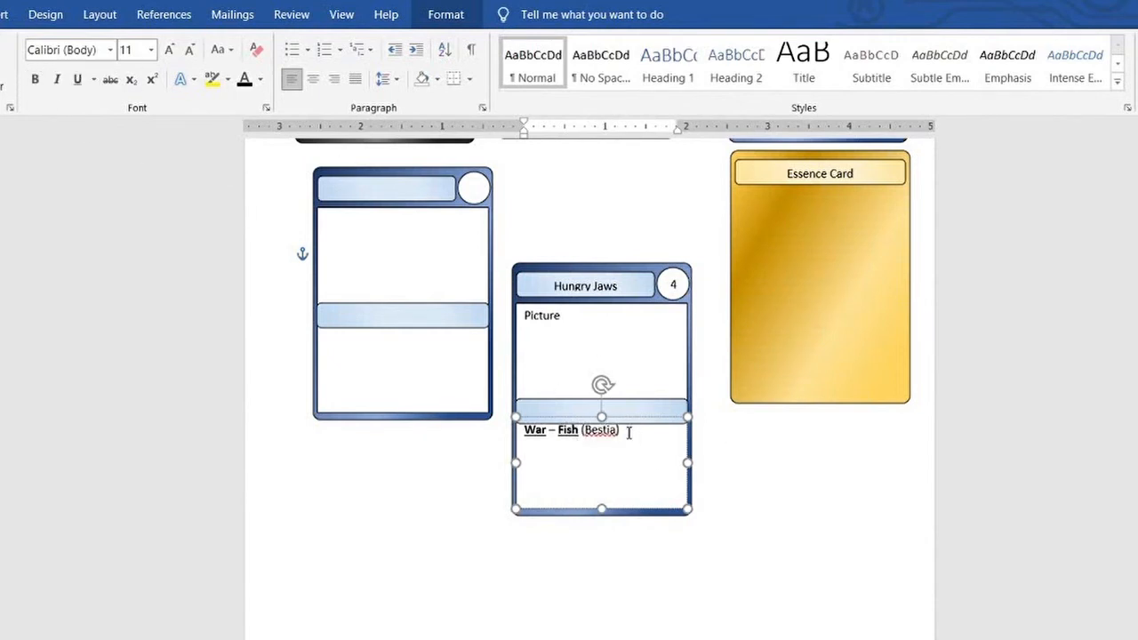
Tighten the line spacing of the text in the Hungry Jaws card's lower box
drag(572, 450, 643, 496)
click(389, 79)
click(427, 139)
click(553, 454)
drag(523, 429, 627, 519)
click(394, 84)
click(427, 140)
Below the requirement line, write "This is a test here to see how much room I can fit on the template card. As of rn, it looks like a decent amount…"
click(531, 455)
text(This is a test here to see how much room)
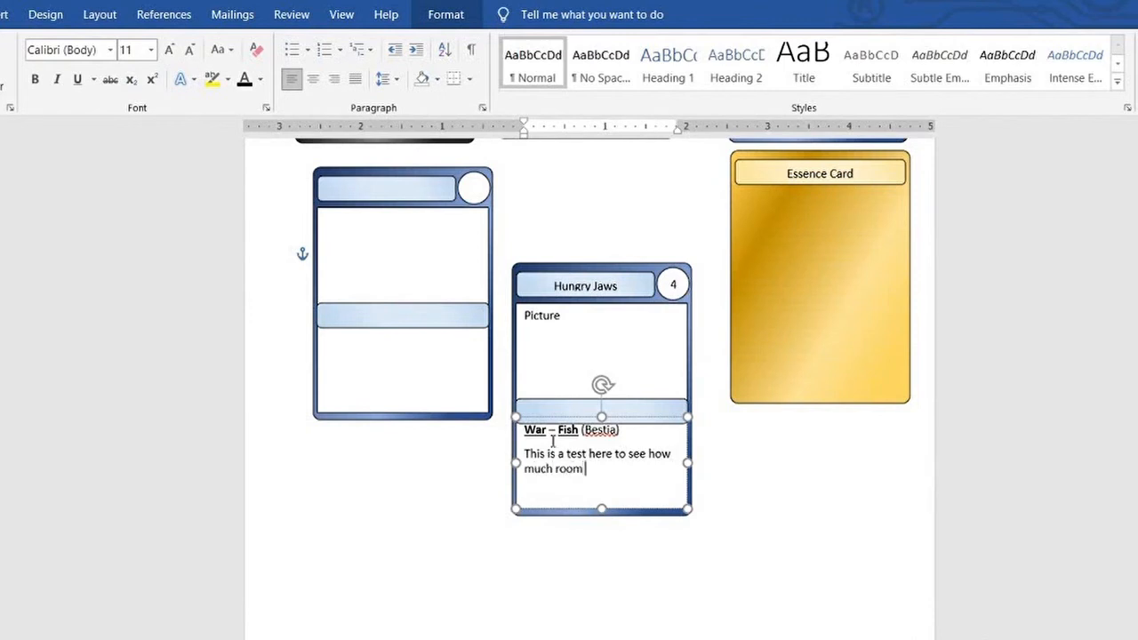
text( I can fit on the template card.)
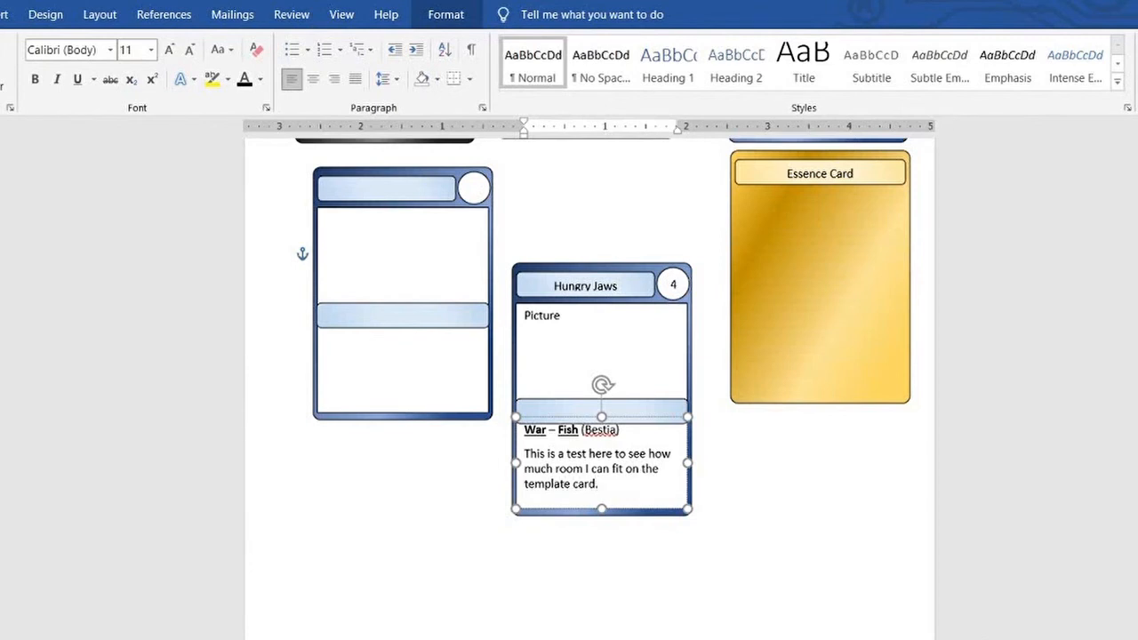
text( As of rn, it looks like a decent amount...)
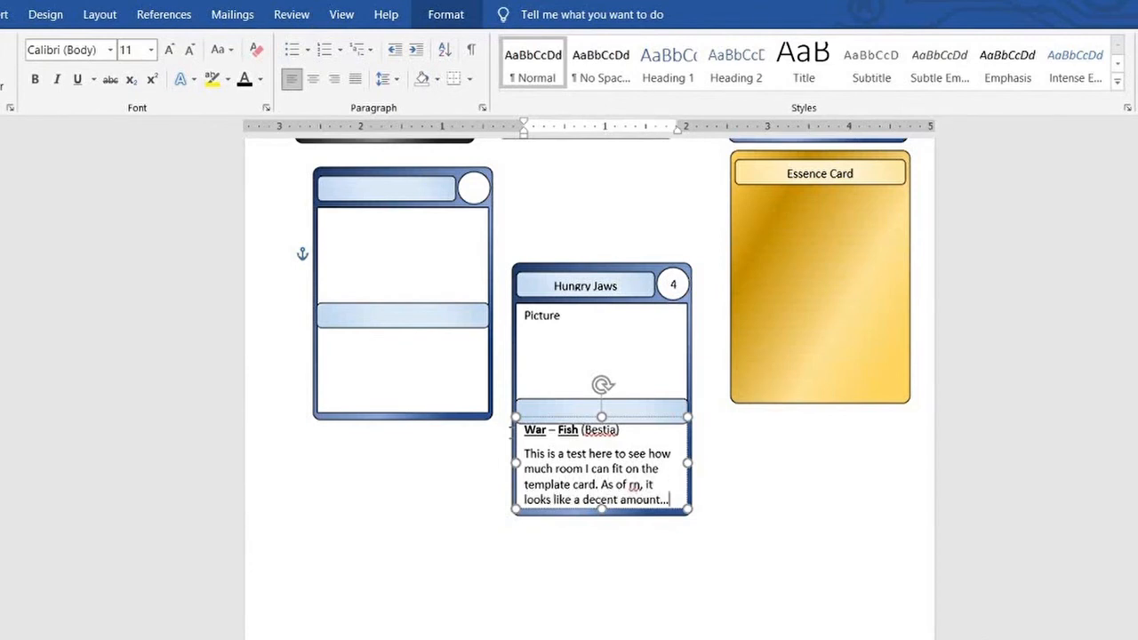
Set the test paragraph's font size to 9 and label the card's middle bar "Phase Effects"
drag(525, 455, 674, 506)
click(151, 51)
click(134, 107)
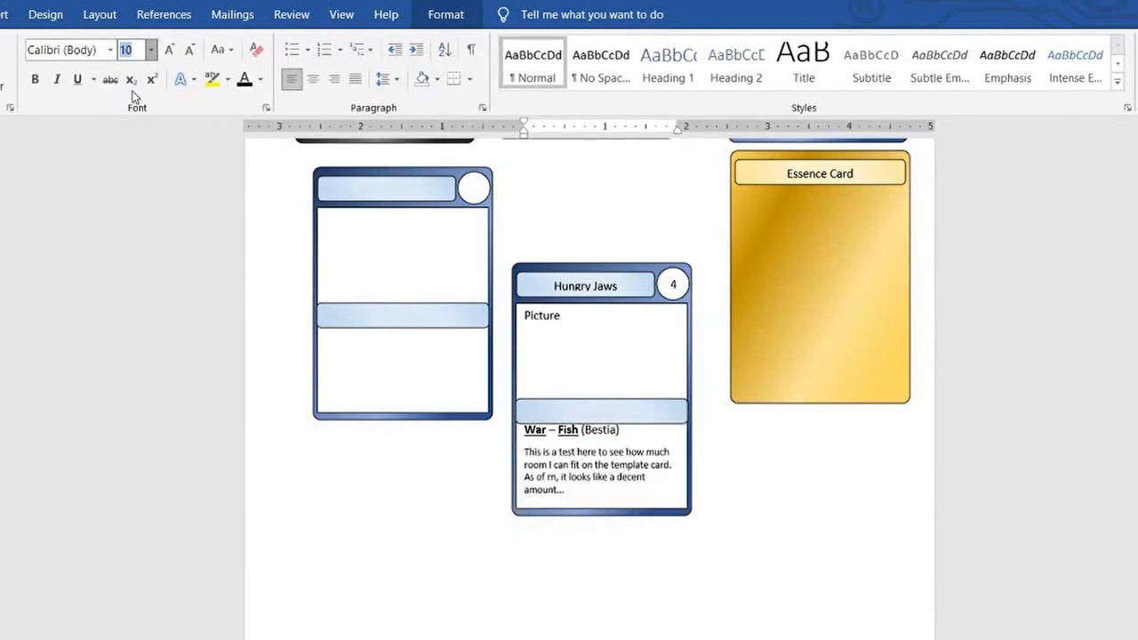
click(571, 409)
text(Phase Effects)
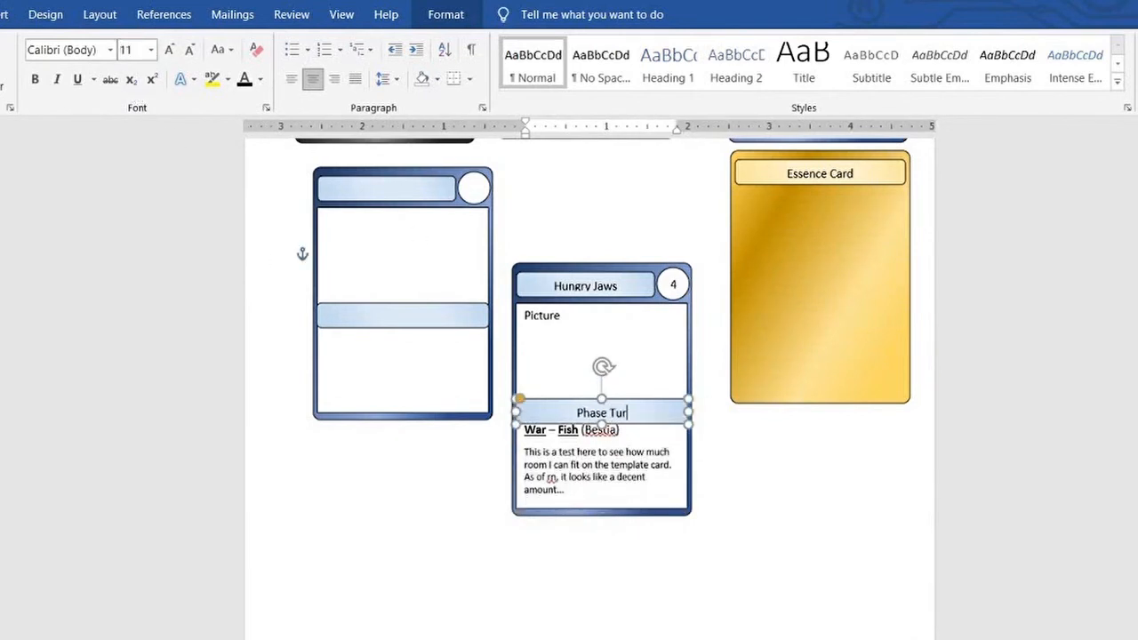
Append "Maybe adjusting the font will do it better…?" to the test paragraph and reduce the whole paragraph to a smaller font size
click(589, 490)
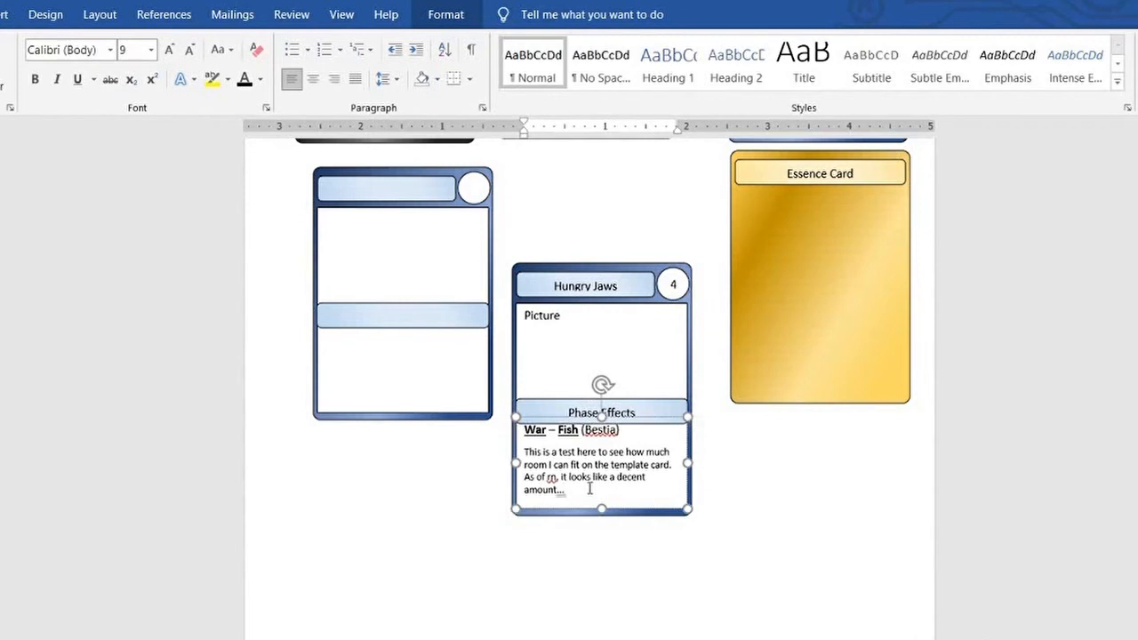
text(Maybe adjusting the font)
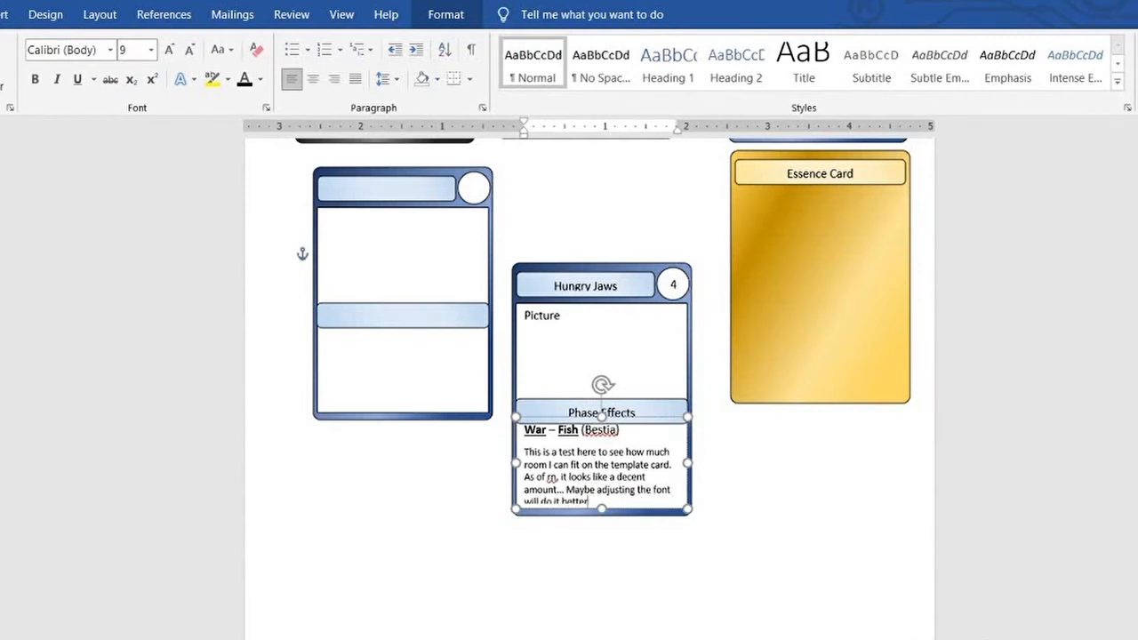
drag(524, 451, 632, 500)
click(168, 52)
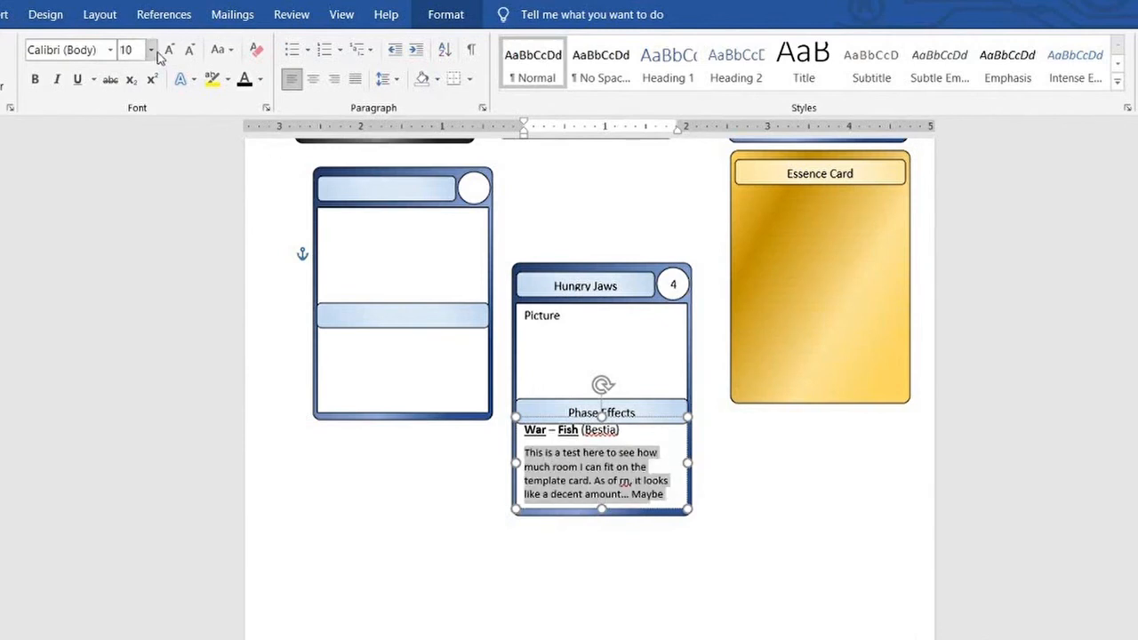
click(151, 51)
click(145, 74)
click(719, 470)
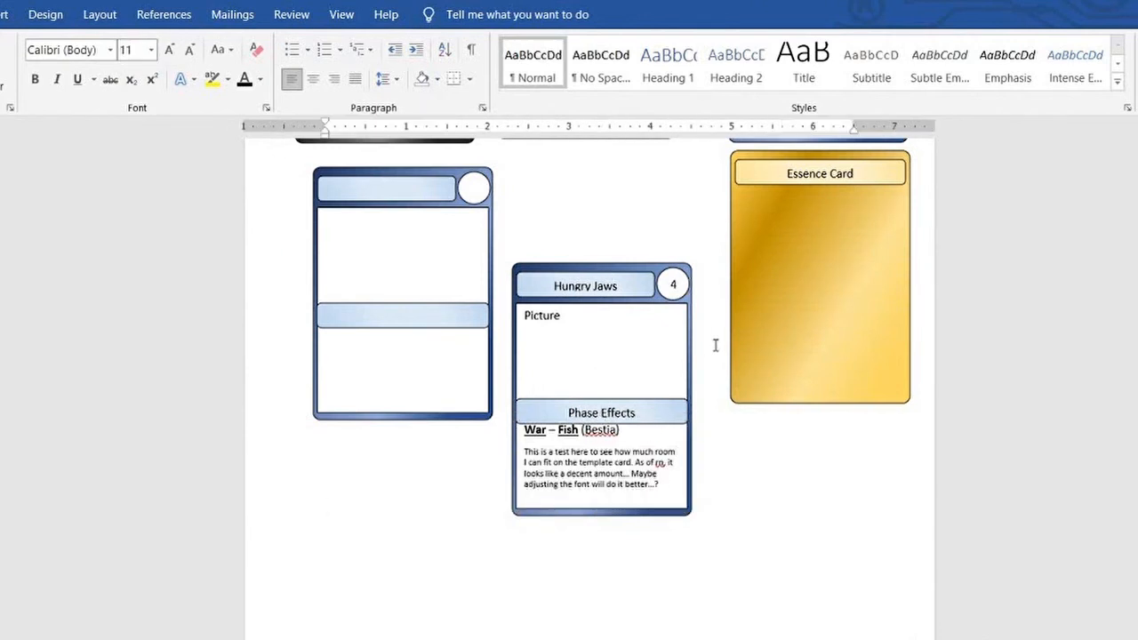
Title the blank grey card "Ancient's Name"
scroll(722, 307, up, 5)
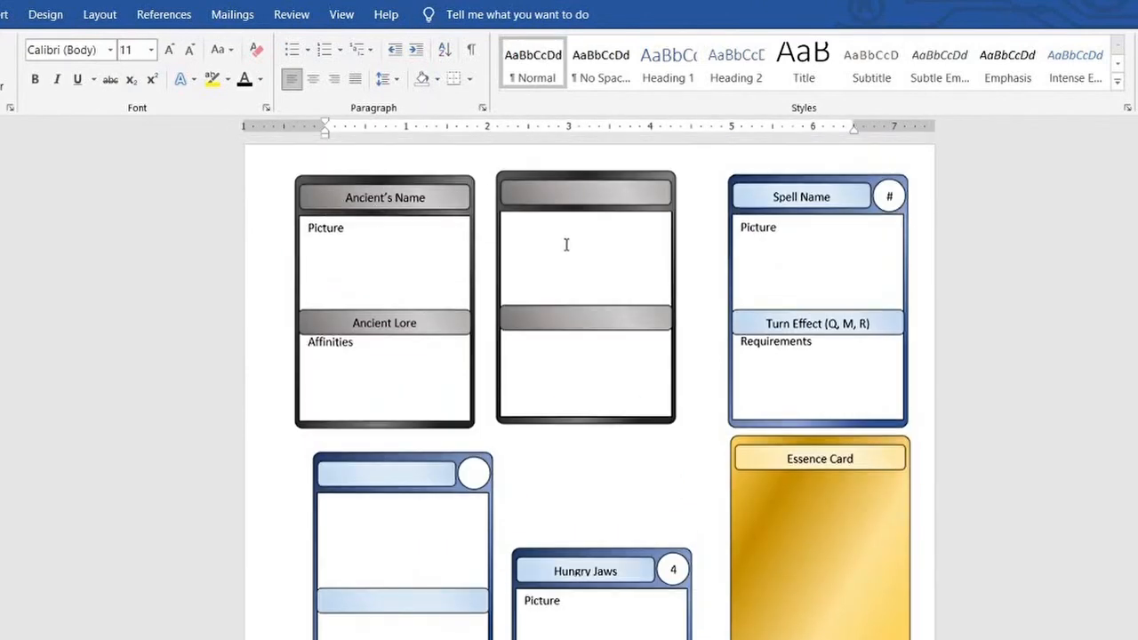
click(539, 340)
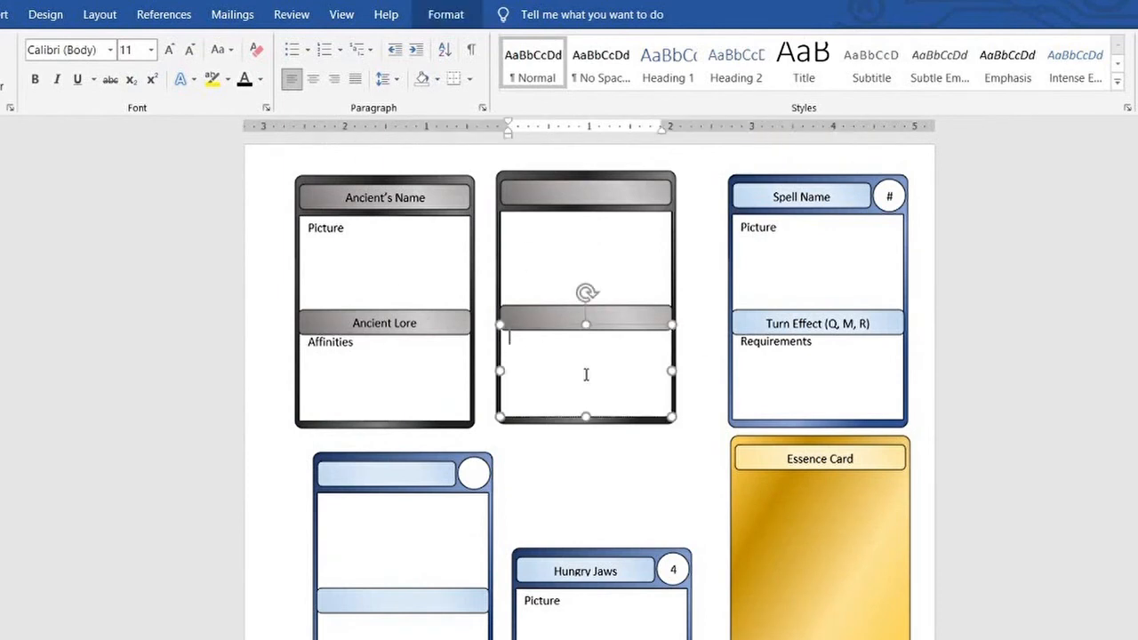
click(579, 195)
text(Ancient's Name)
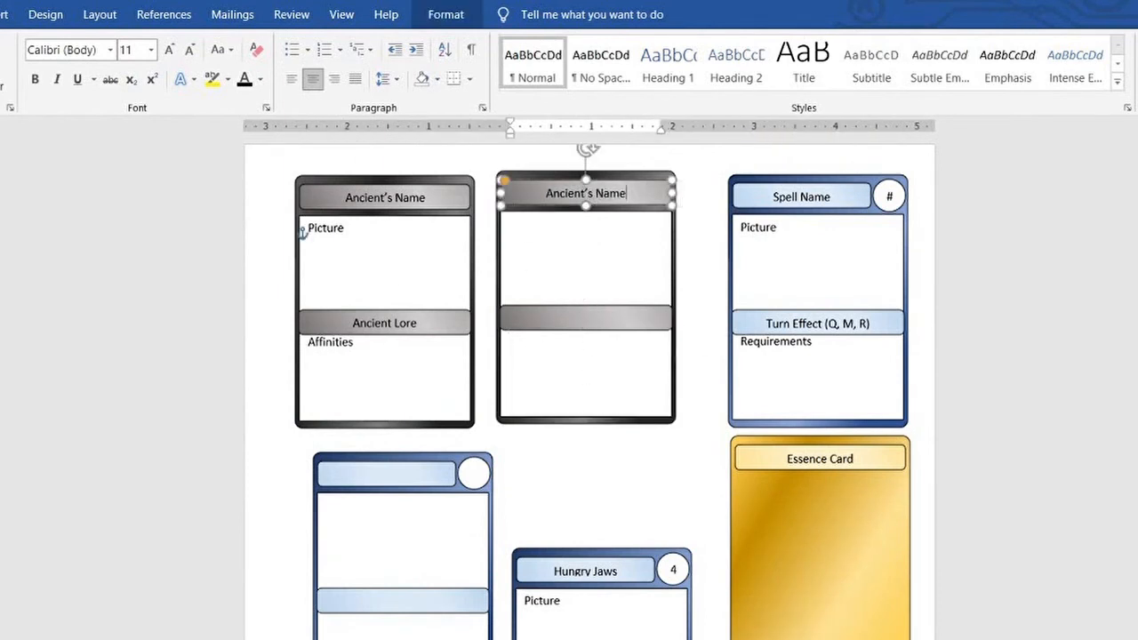
Try out centred lore text in the second grey card's middle bar with "Sovereign of" and "Keeper", then clear the bar
click(618, 313)
text(Sov)
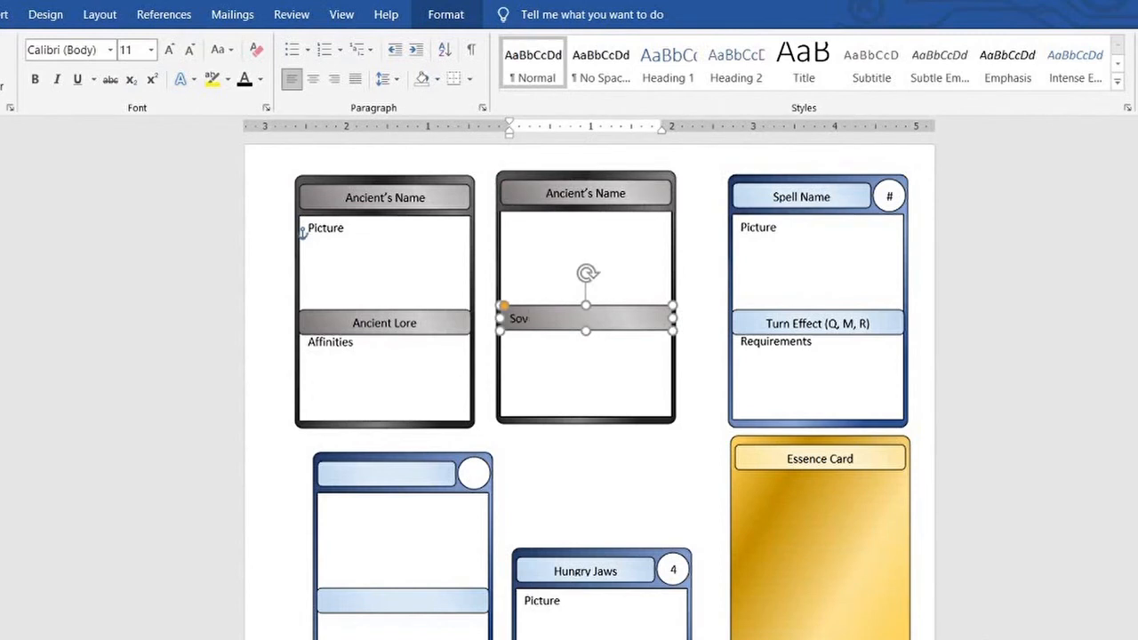
key(ctrl+e)
text(Sovereign of)
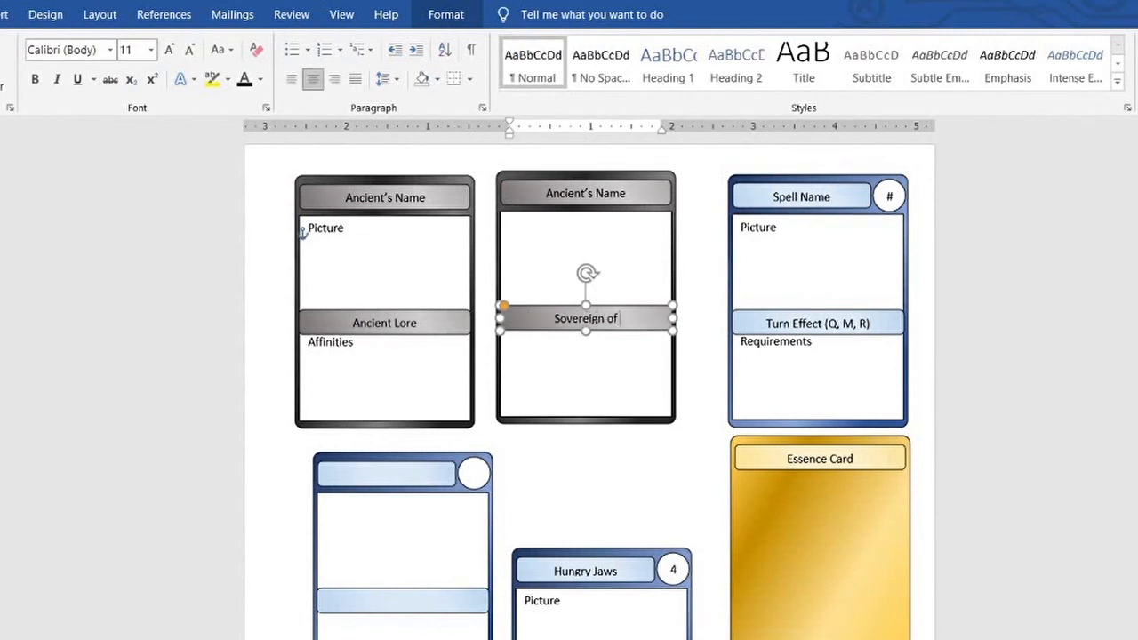
key(Tab)
key(BackSpace)
key(BackSpace)
double_click(580, 318)
text(Keeper)
triple_click(585, 318)
key(Delete)
List the affinities "Major: Silva", "Minor: Healing (Mortalis)" and "Unique: Hunt" on separate lines in the second grey card's lower box
click(519, 349)
scroll(676, 242, down, 1)
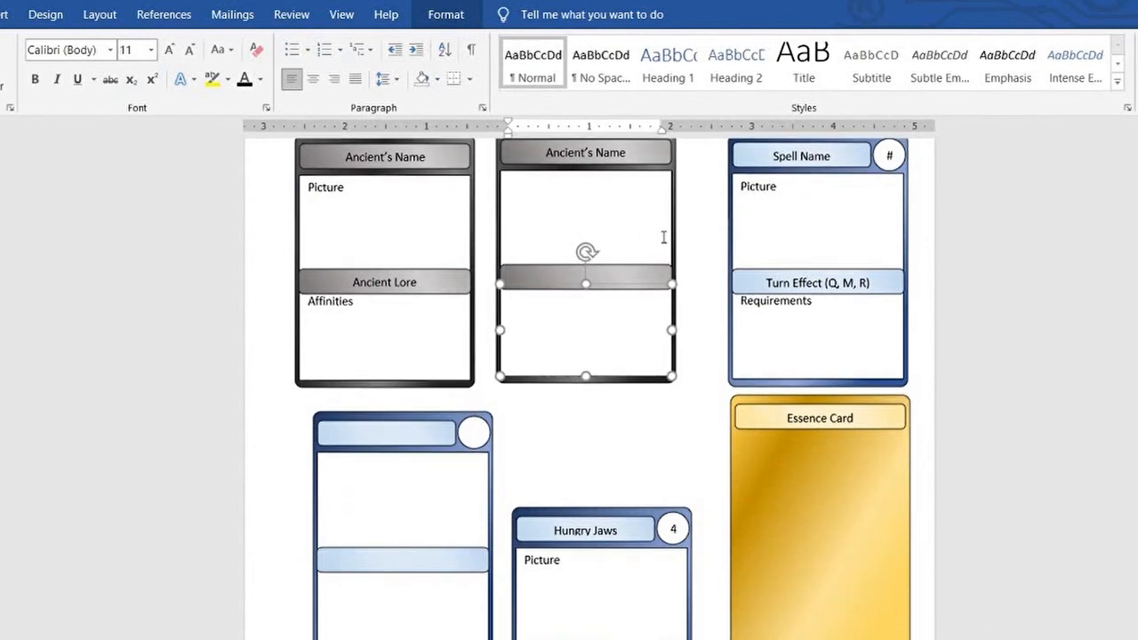
text(Major: Silva)
key(Return)
text(Minor: )
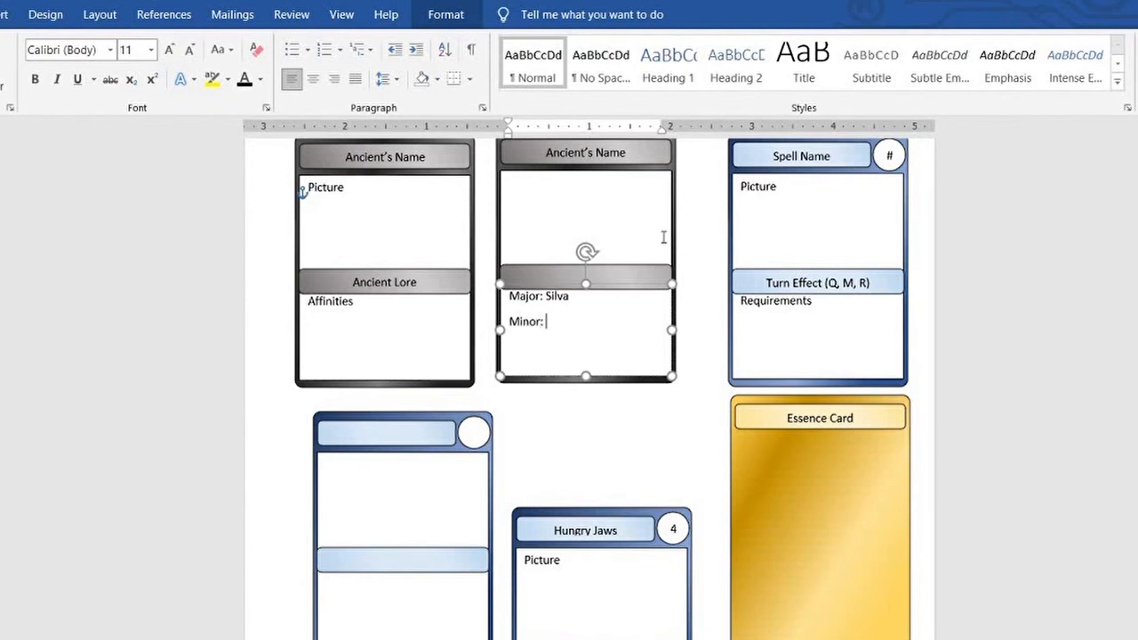
text(Healing (Mortalis))
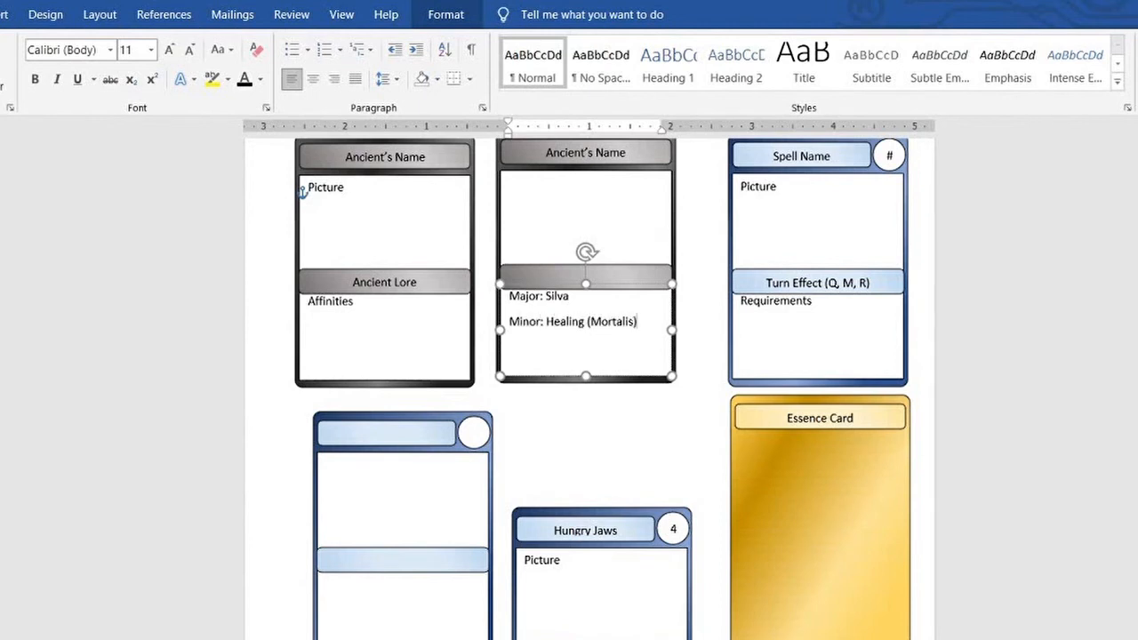
key(Return)
text(Unique: Hunt)
Remove the extra space between the three affinity lines
key(ctrl+a)
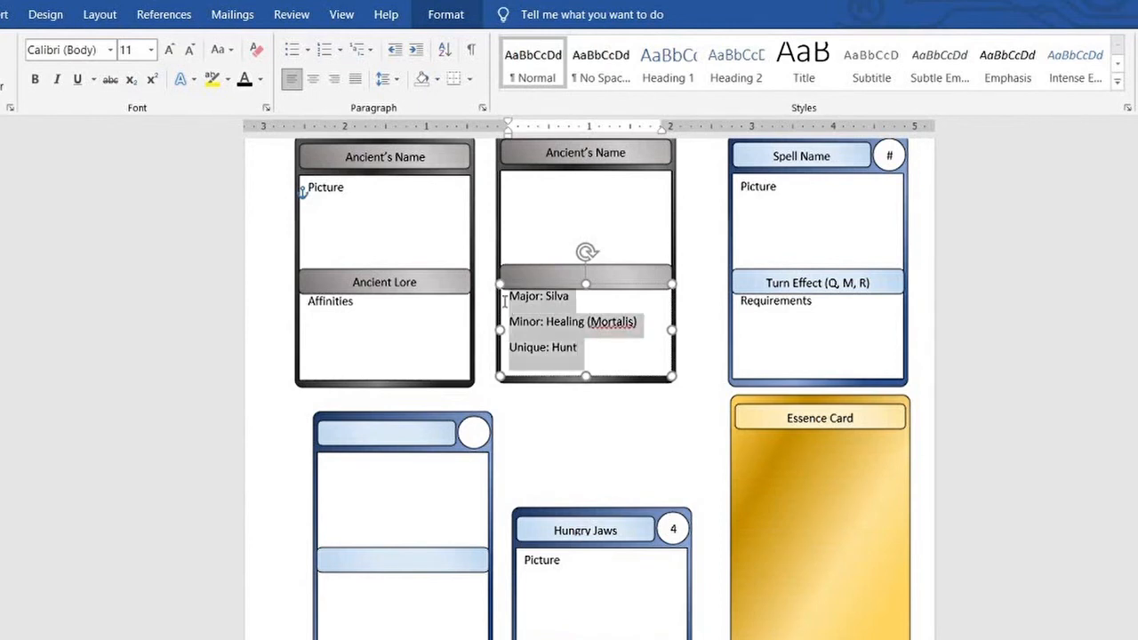
click(150, 49)
click(388, 80)
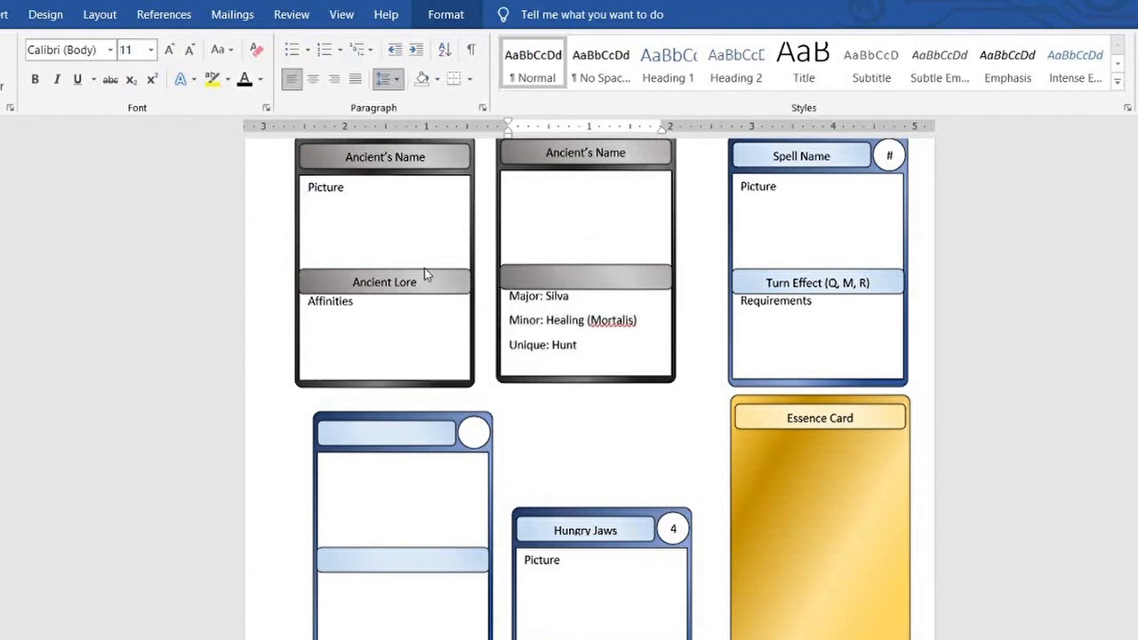
click(425, 268)
Remove the paragraph spacing between the requirement line and the test paragraph on the Hungry Jaws card
scroll(602, 389, down, 2)
drag(663, 571, 525, 511)
click(388, 79)
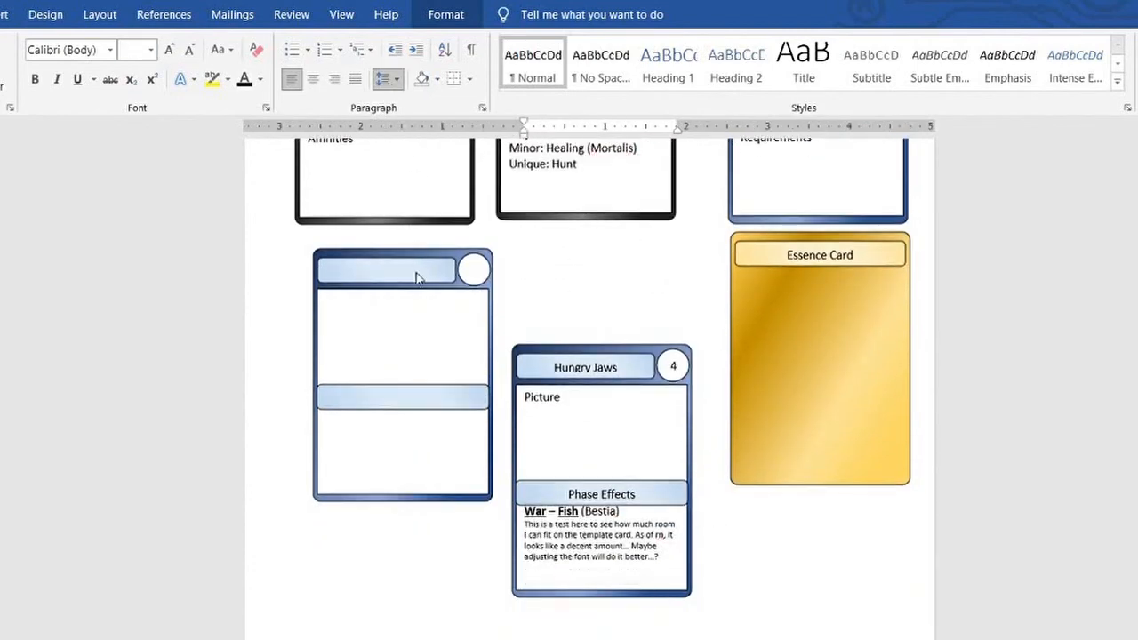
Make the labels "Major", "Minor" and "Unique" bold in the second grey card's affinity list
click(419, 271)
click(701, 315)
scroll(701, 315, up, 4)
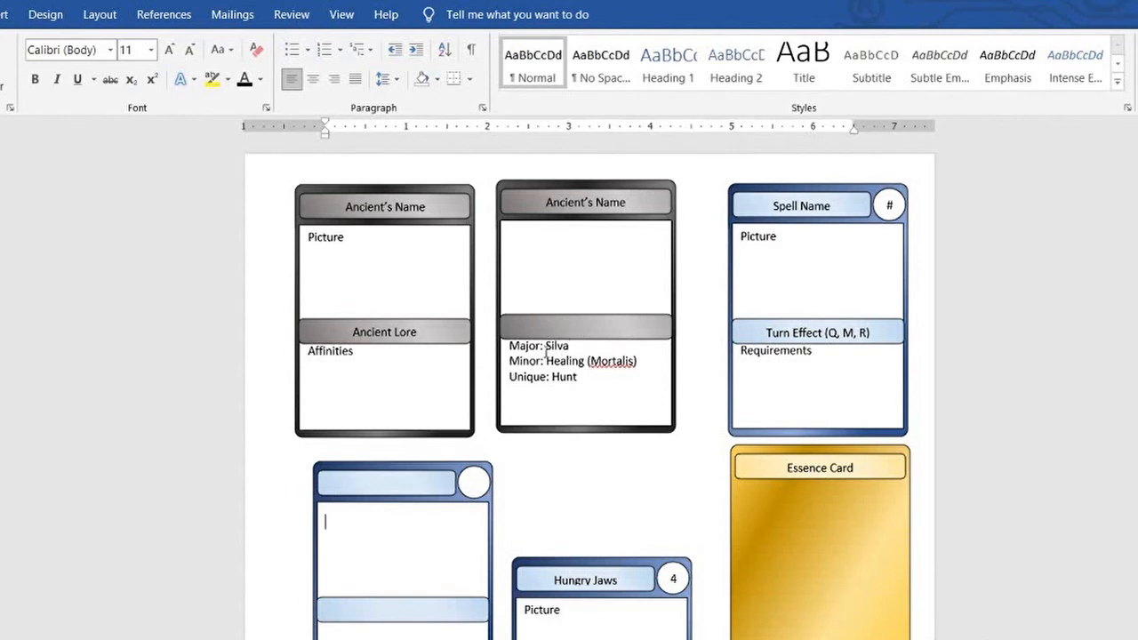
drag(510, 348, 541, 377)
click(36, 80)
click(37, 80)
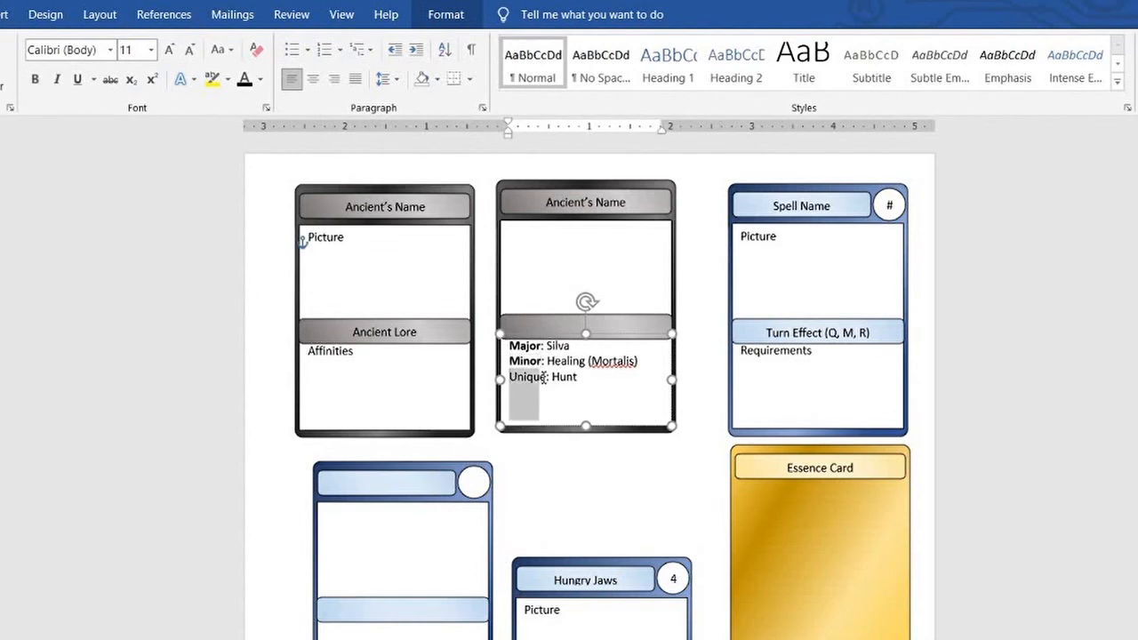
click(37, 80)
click(635, 240)
scroll(699, 235, down, 5)
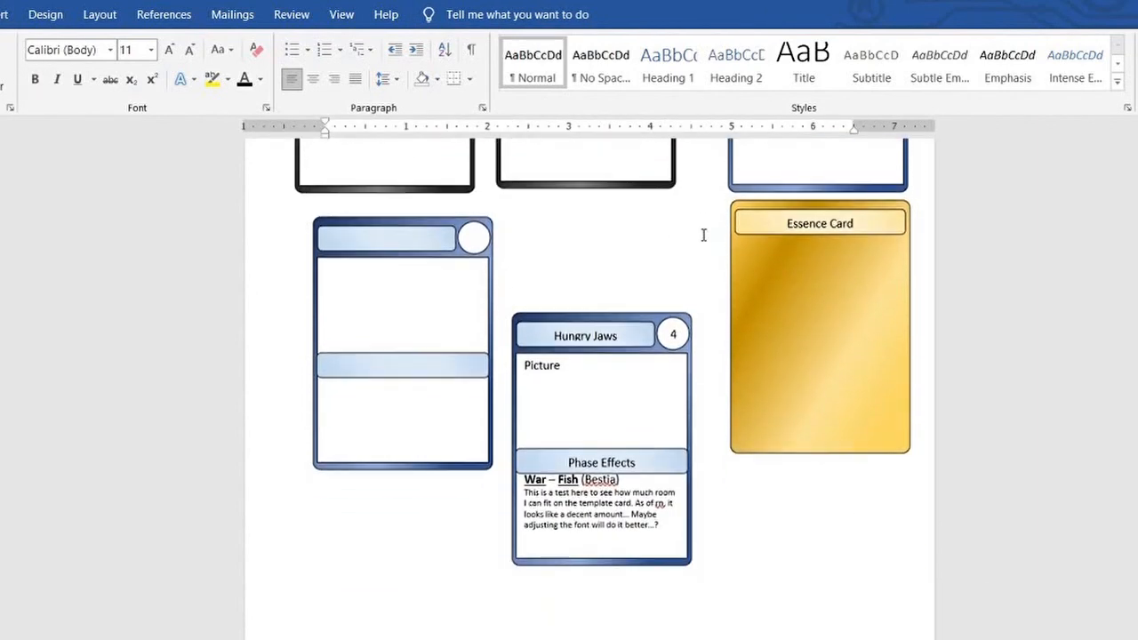
Change the Hungry Jaws card's middle bar label to "Action Phase" and clear the number from its circle
scroll(666, 369, down, 3)
scroll(664, 369, up, 9)
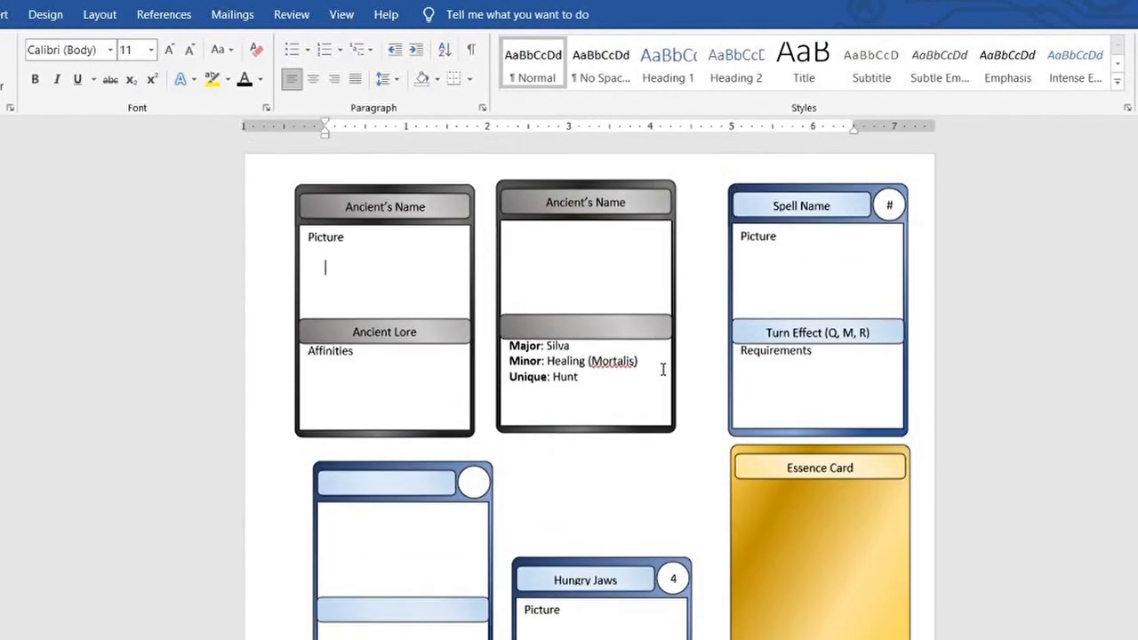
scroll(666, 369, down, 2)
click(646, 627)
key(ctrl+a)
key(BackSpace)
text(Action Phase)
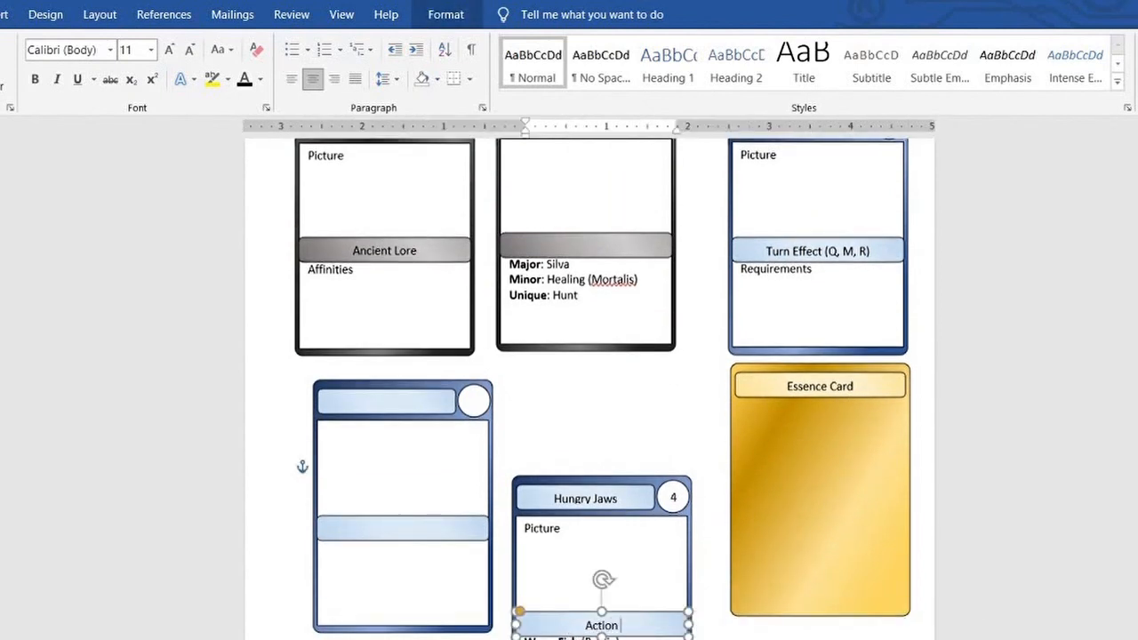
click(713, 404)
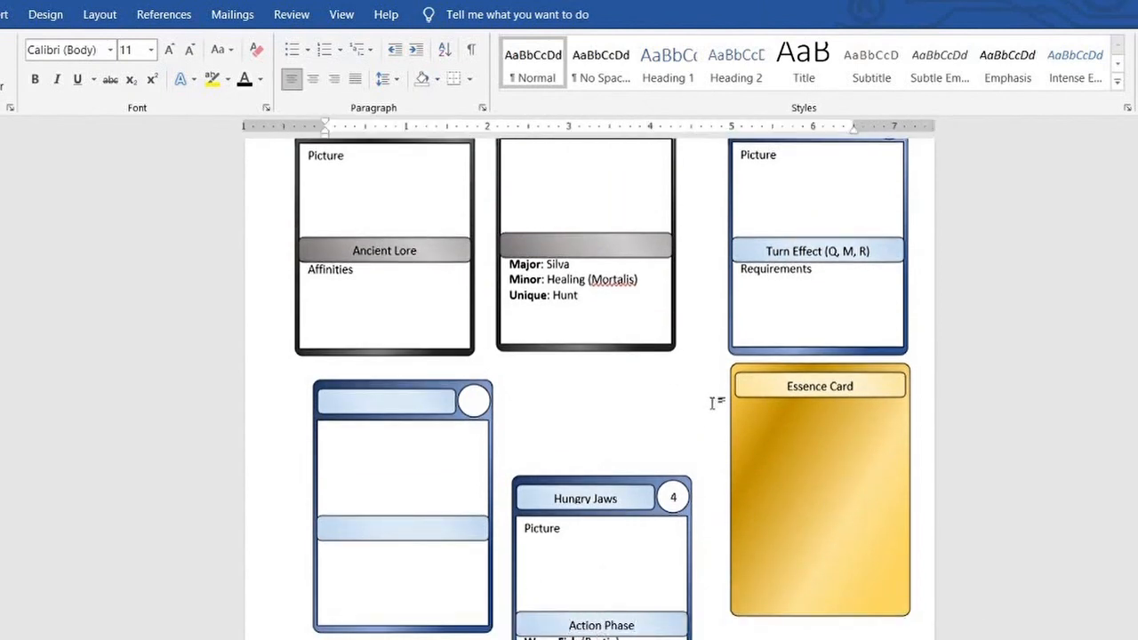
click(674, 497)
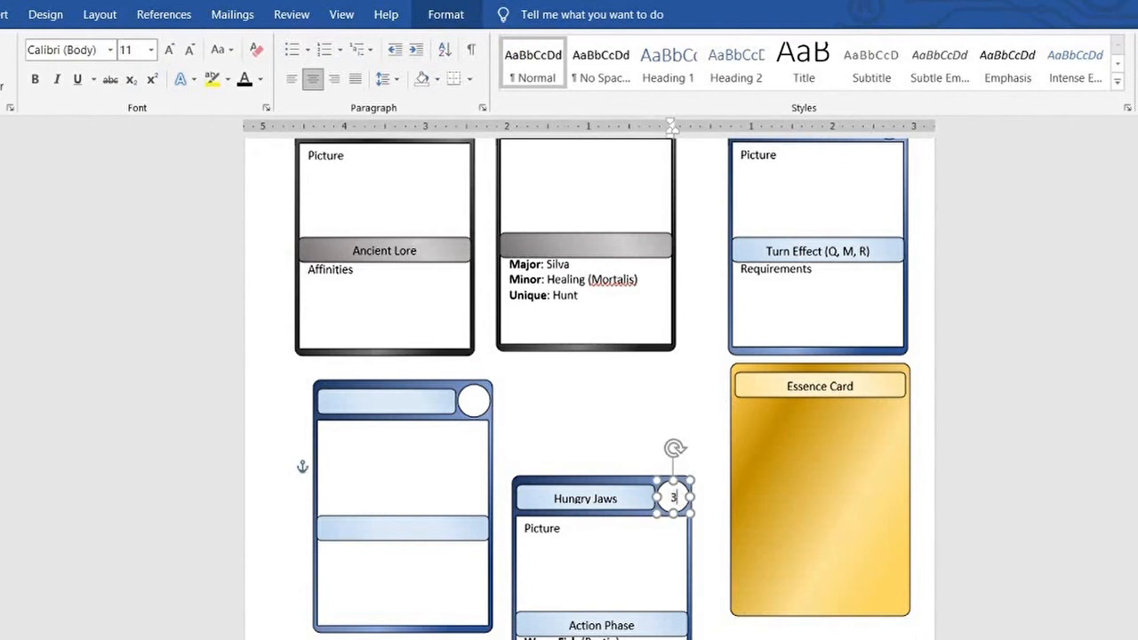
click(687, 379)
Draw a notched block arrow, rotate it to point upward and place it on the Essence card
click(7, 14)
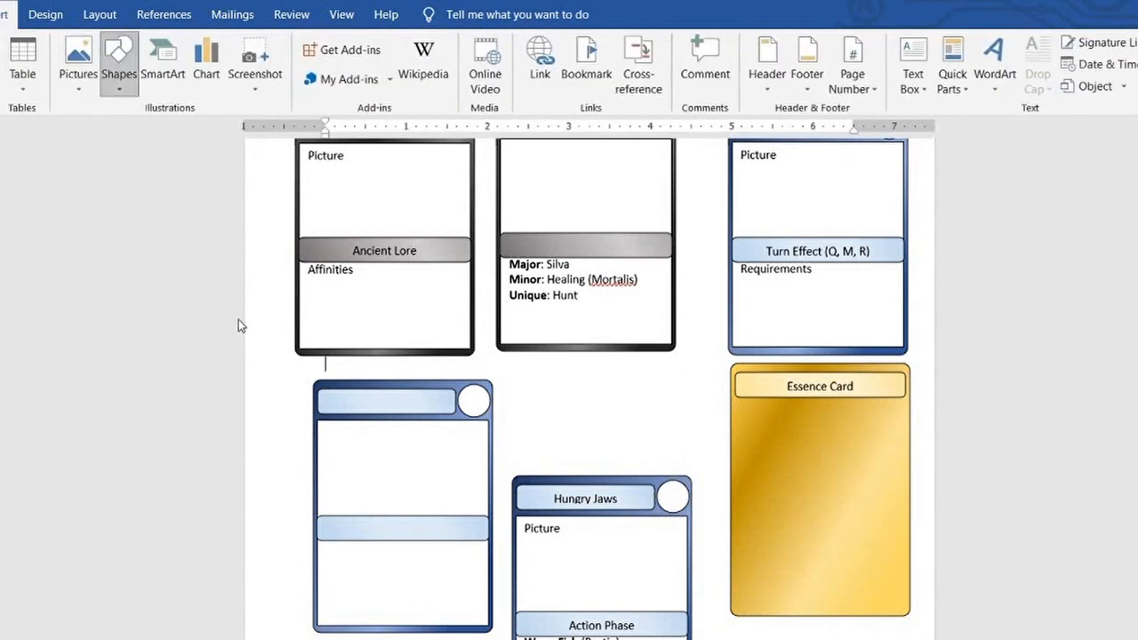
drag(573, 393, 672, 453)
mouse_move(623, 374)
mouse_down()
mouse_move(553, 435)
mouse_move(569, 427)
mouse_move(811, 481)
mouse_move(877, 412)
mouse_move(851, 401)
mouse_move(879, 419)
mouse_move(884, 406)
mouse_up()
drag(838, 466, 826, 477)
Give the Essence card's arrow a pale gold gradient fill and shift it slightly lower on the card
click(940, 470)
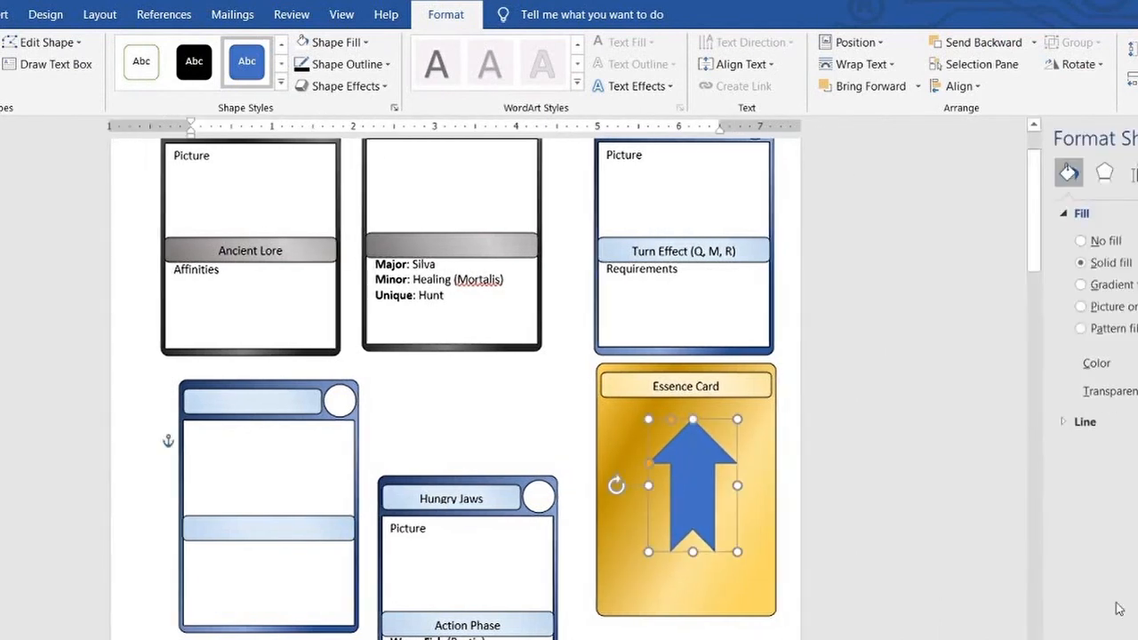
click(1080, 284)
drag(686, 477, 686, 491)
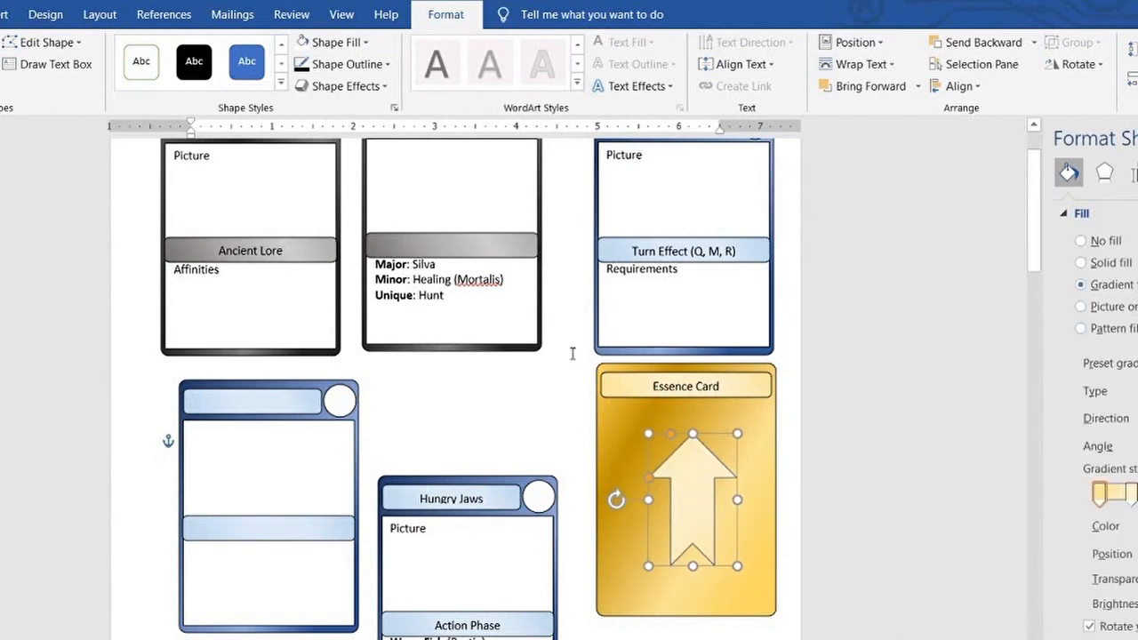
click(572, 354)
click(694, 459)
click(786, 290)
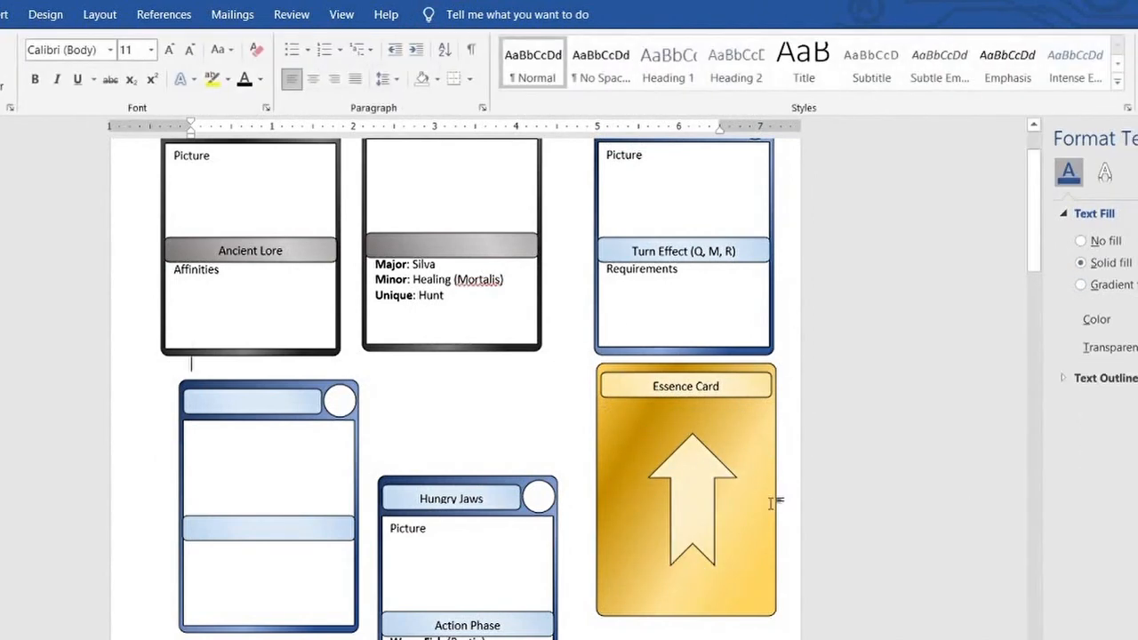
Lengthen the arrow at both ends and centre it on the Essence card below the title
click(727, 433)
mouse_move(737, 434)
mouse_down()
mouse_move(737, 401)
mouse_move(739, 413)
mouse_up()
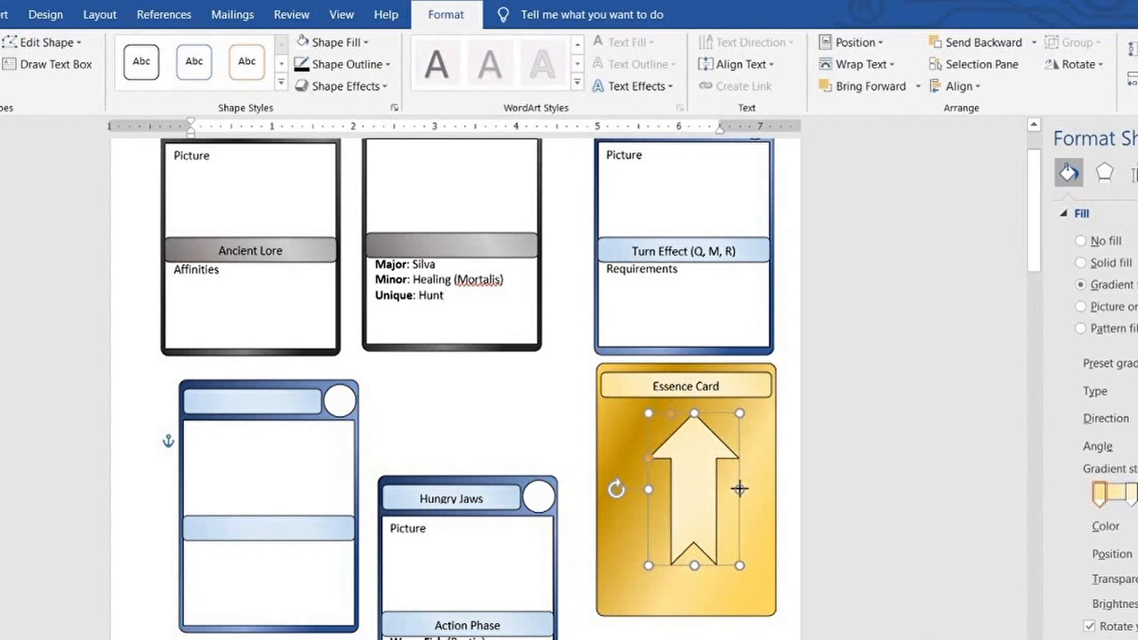
drag(694, 566, 695, 586)
drag(703, 519, 697, 520)
click(793, 445)
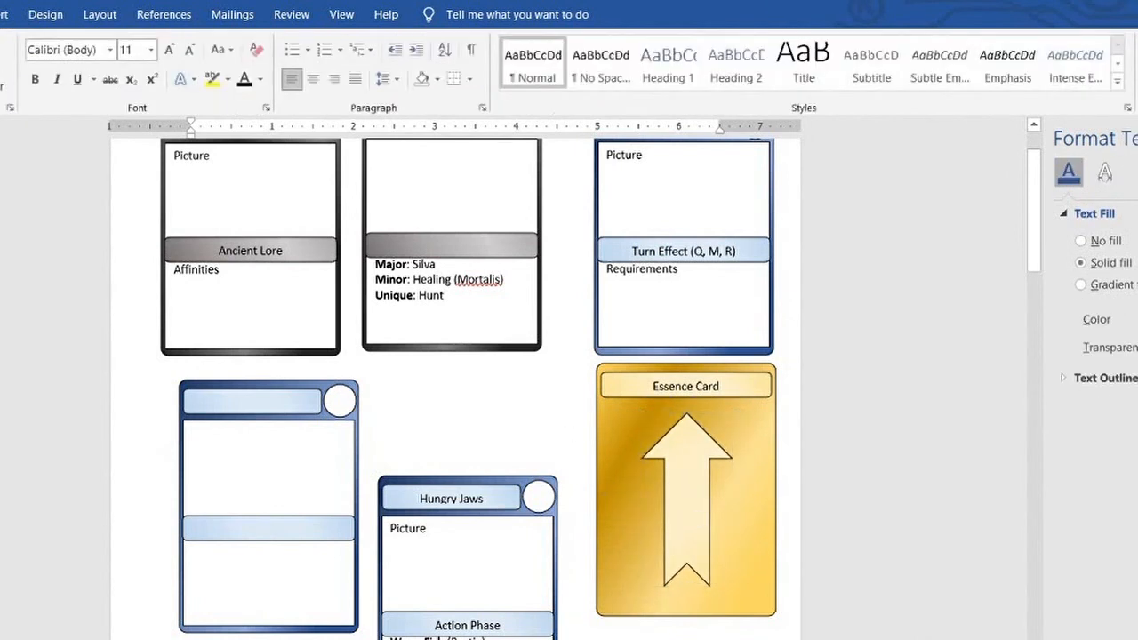
click(1137, 138)
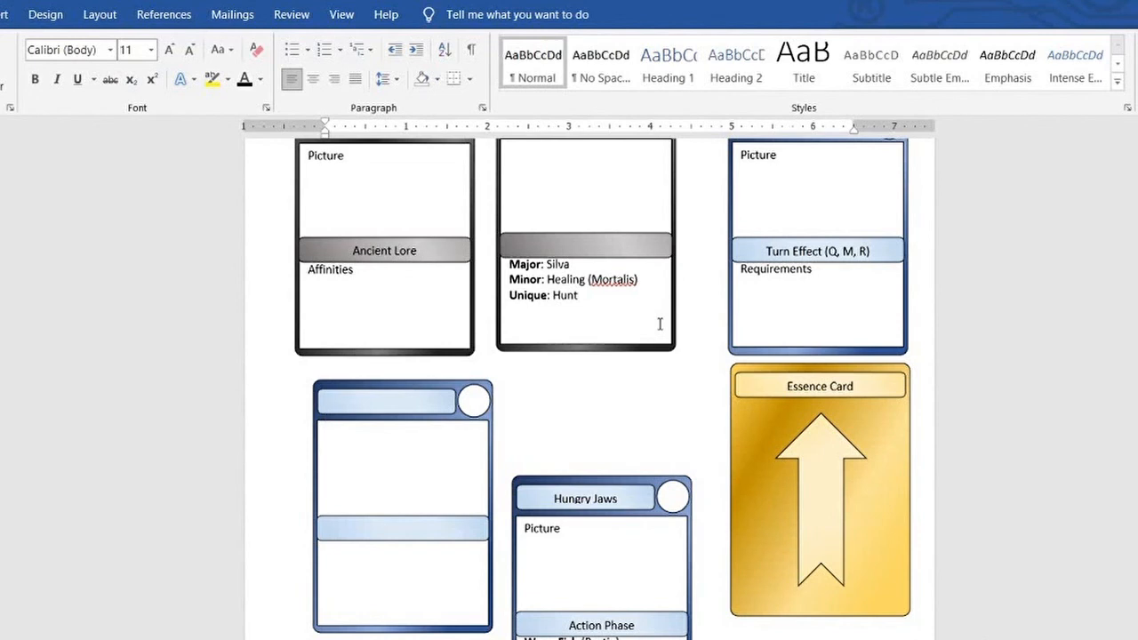
Try replacing the Hungry Jaws test paragraph with "Deal X Damage to your enemy. And do X effect.", then clear it
scroll(658, 323, up, 1)
scroll(658, 323, down, 2)
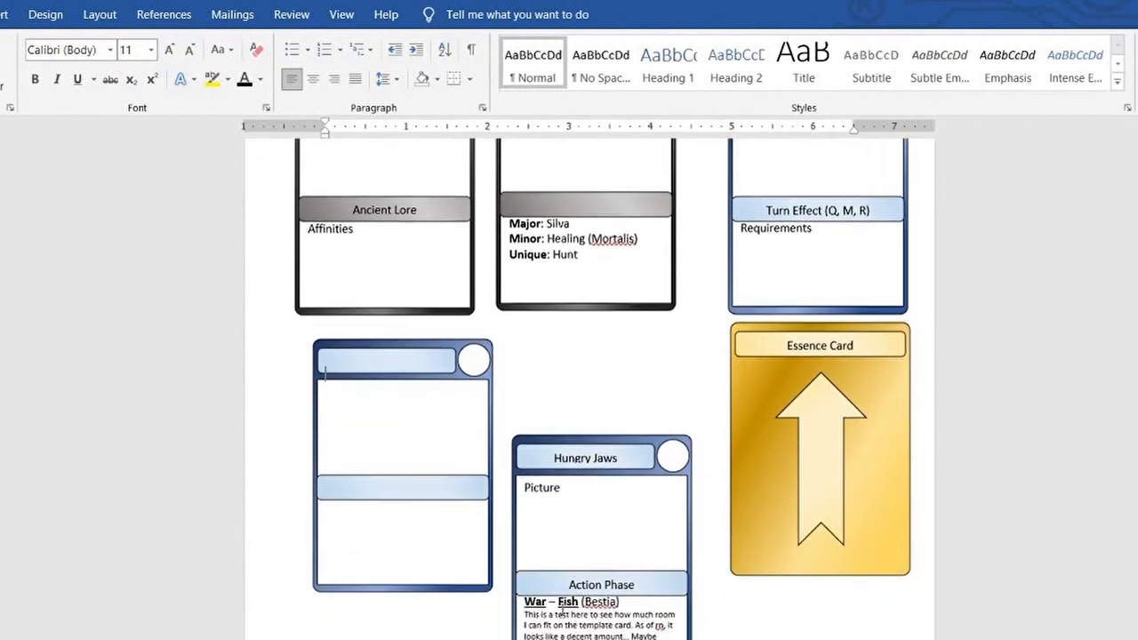
click(617, 626)
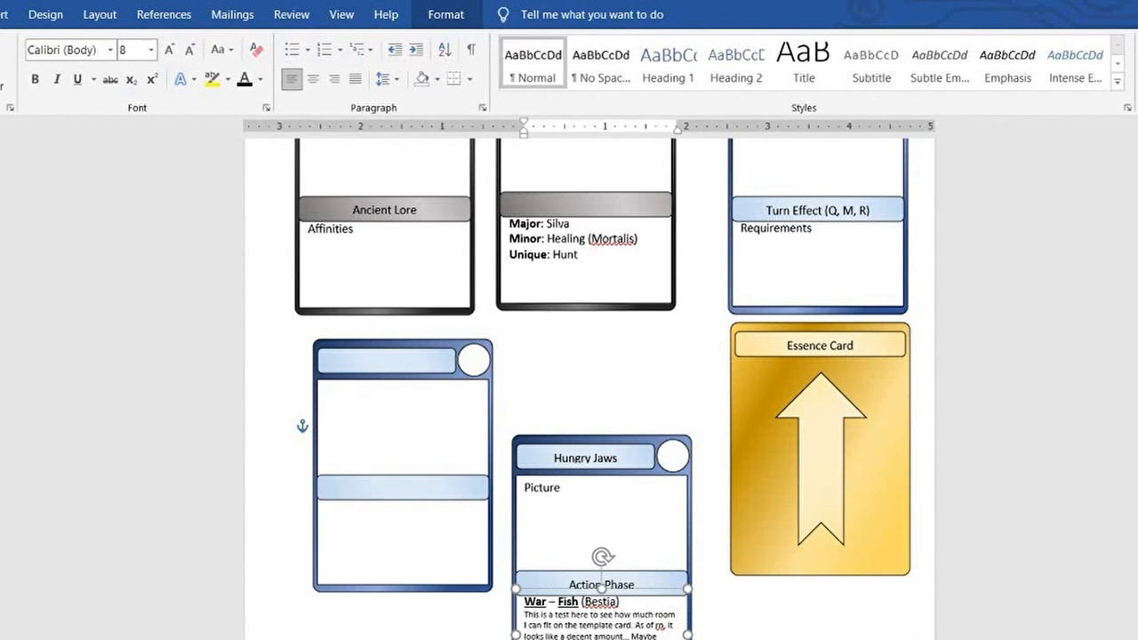
key(BackSpace)
key(BackSpace)
key(BackSpace)
key(BackSpace)
key(BackSpace)
key(BackSpace)
key(BackSpace)
key(BackSpace)
key(BackSpace)
key(BackSpace)
key(BackSpace)
key(BackSpace)
key(BackSpace)
key(BackSpace)
key(BackSpace)
key(BackSpace)
key(BackSpace)
key(BackSpace)
key(BackSpace)
key(BackSpace)
key(BackSpace)
key(BackSpace)
key(BackSpace)
key(BackSpace)
key(BackSpace)
key(BackSpace)
key(BackSpace)
key(BackSpace)
key(BackSpace)
key(BackSpace)
key(BackSpace)
key(BackSpace)
key(BackSpace)
key(BackSpace)
key(BackSpace)
key(BackSpace)
key(BackSpace)
key(BackSpace)
key(BackSpace)
key(BackSpace)
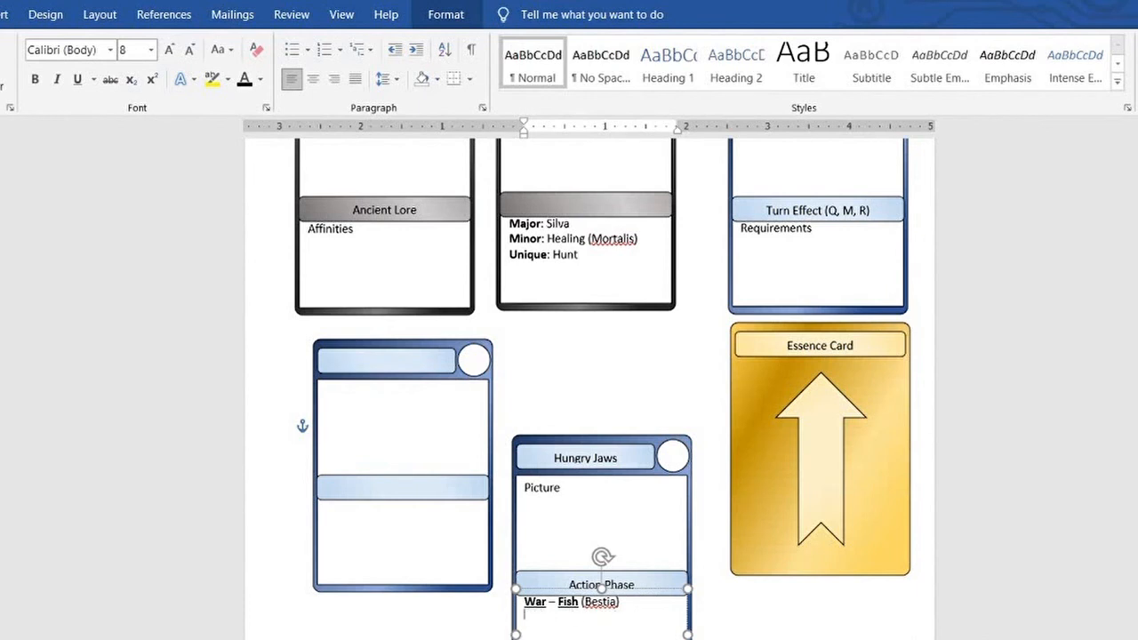
text(Deal X Damage to your enemy.)
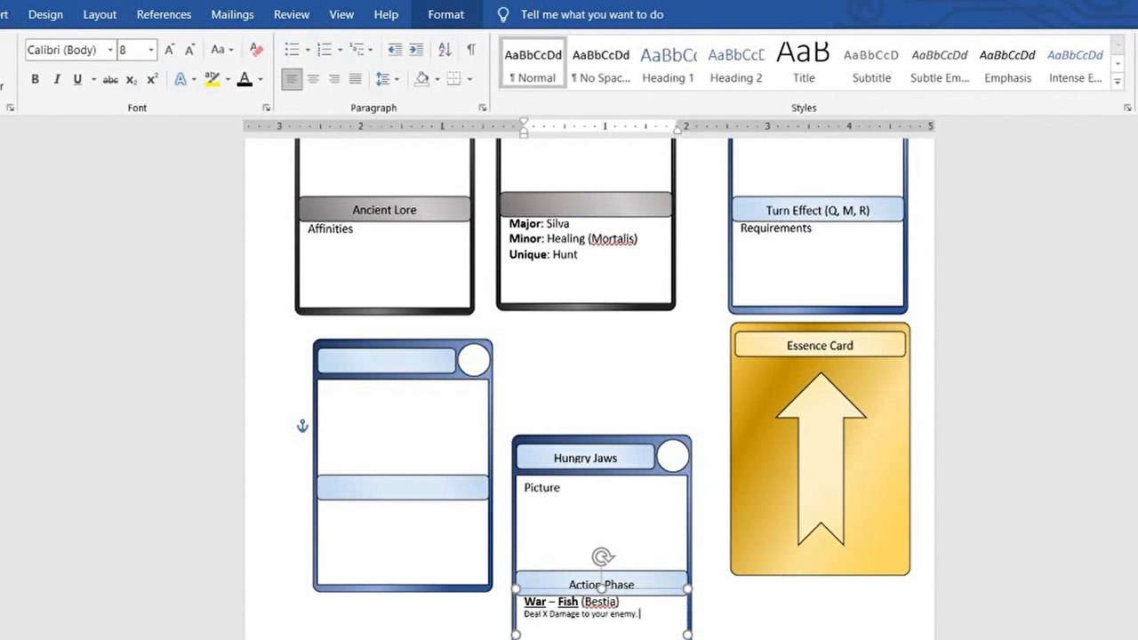
text( And do X effect.)
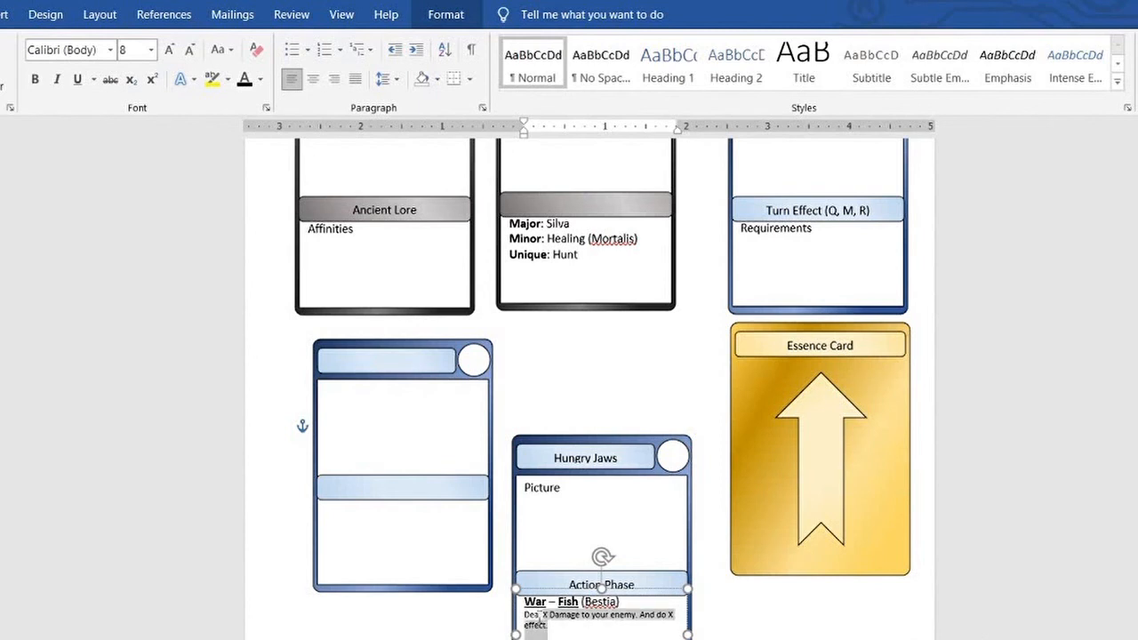
scroll(704, 426, up, 3)
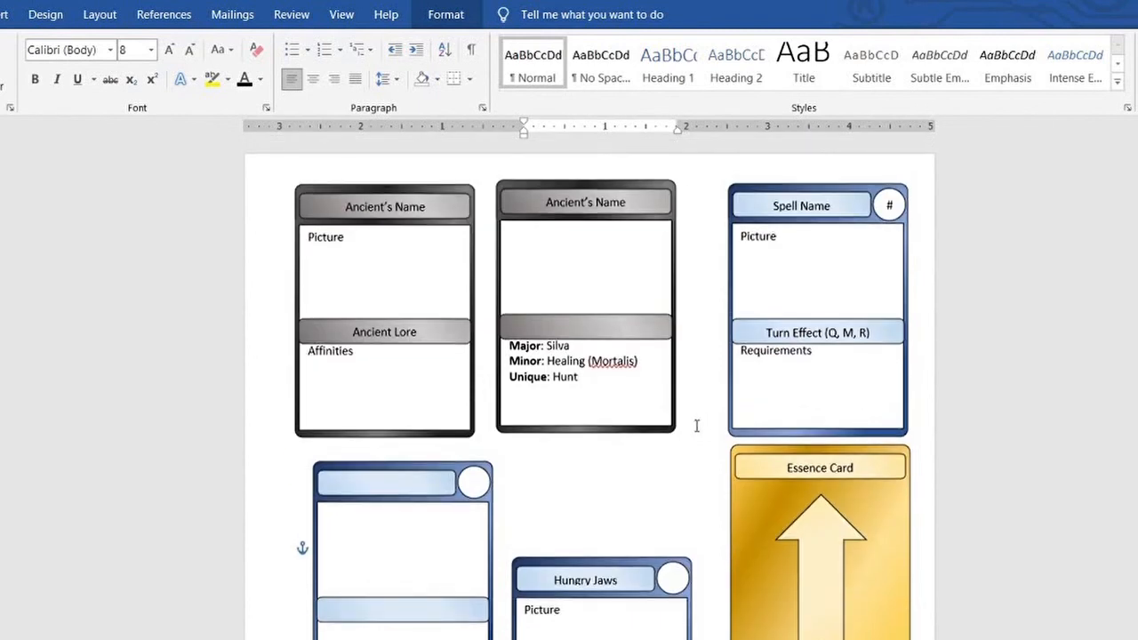
scroll(697, 426, down, 1)
scroll(696, 427, down, 2)
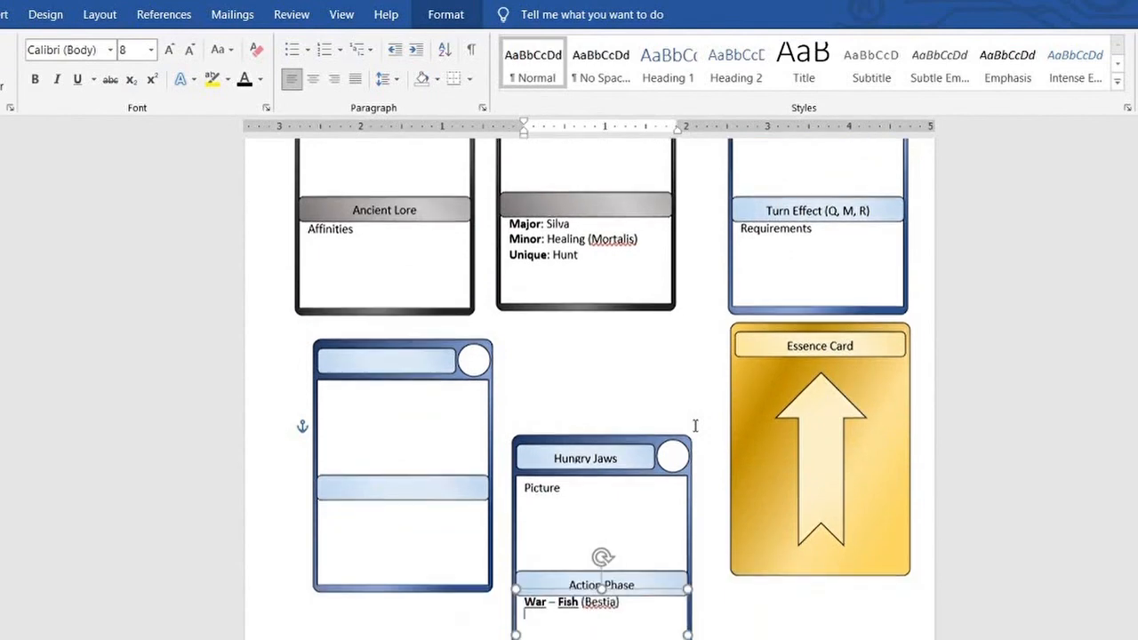
Look over the card templates and the grid of blank card outlines on the following page
scroll(678, 368, up, 3)
scroll(702, 409, down, 10)
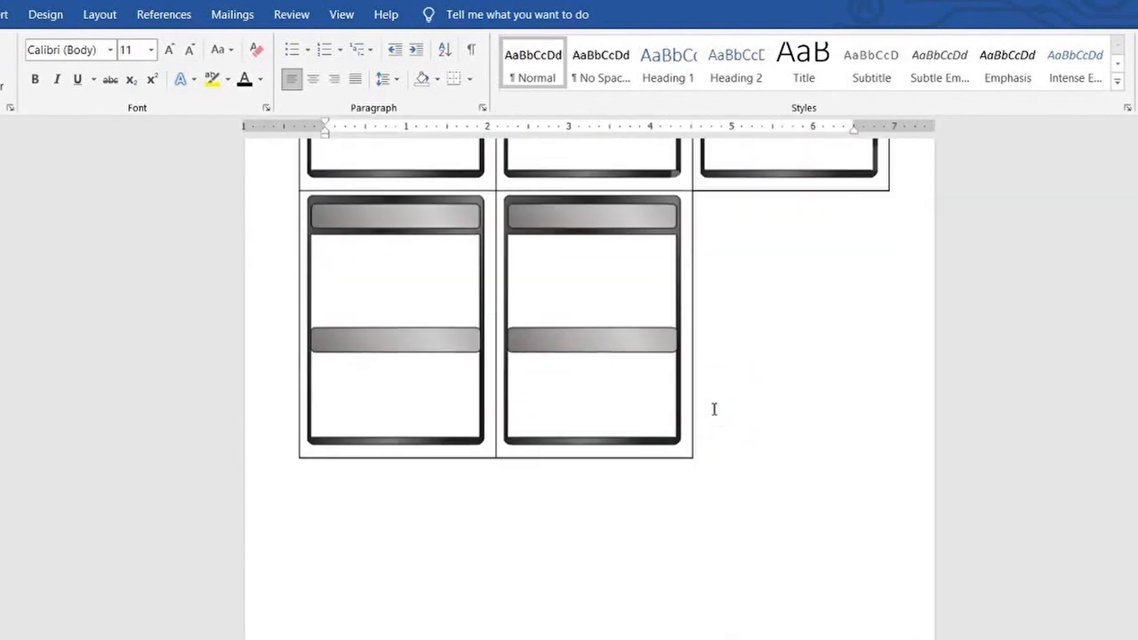
scroll(714, 411, up, 7)
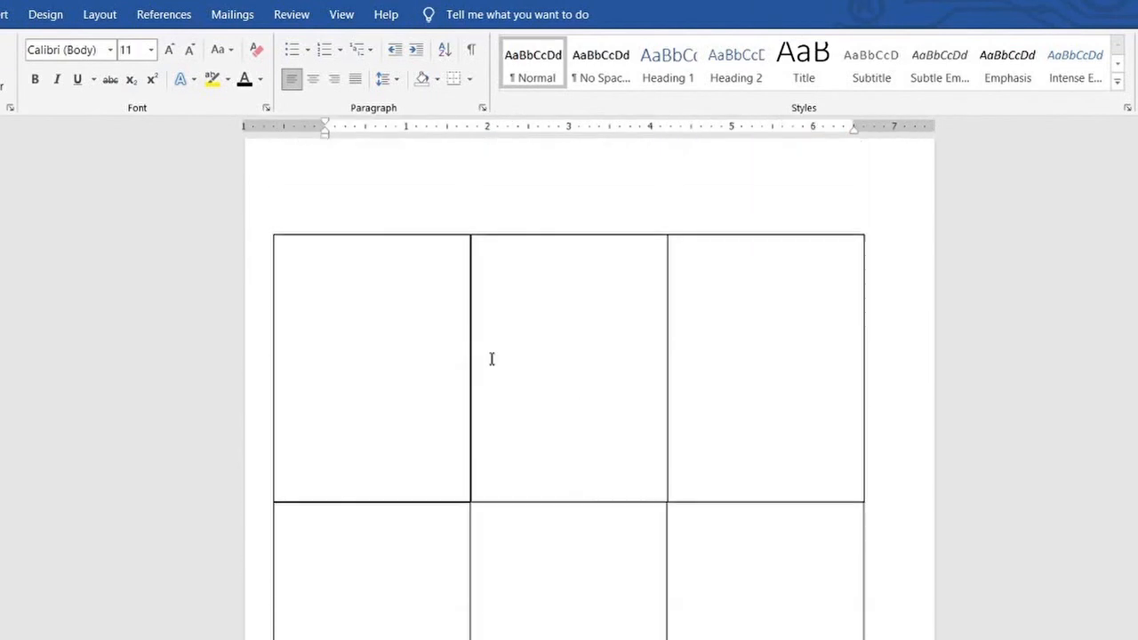
click(420, 233)
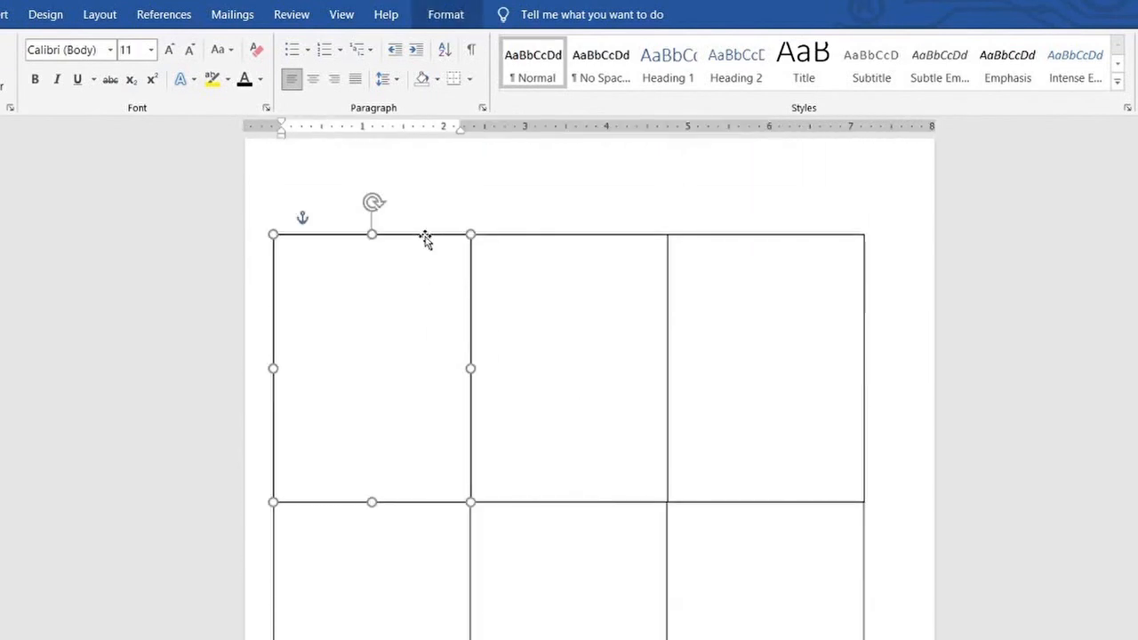
click(418, 217)
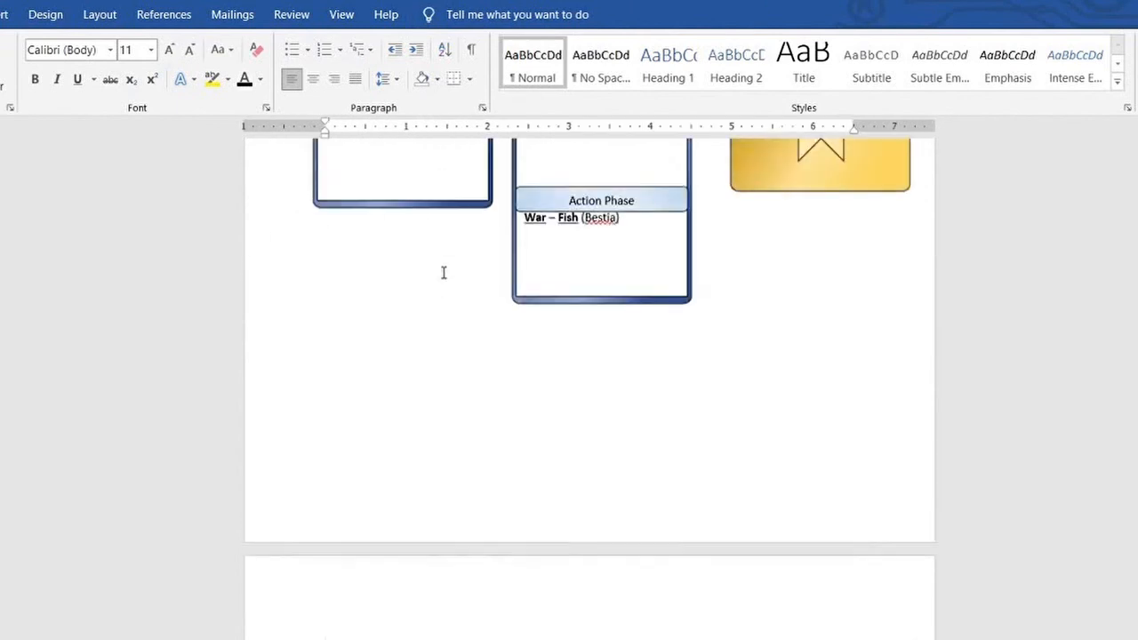
scroll(471, 276, up, 8)
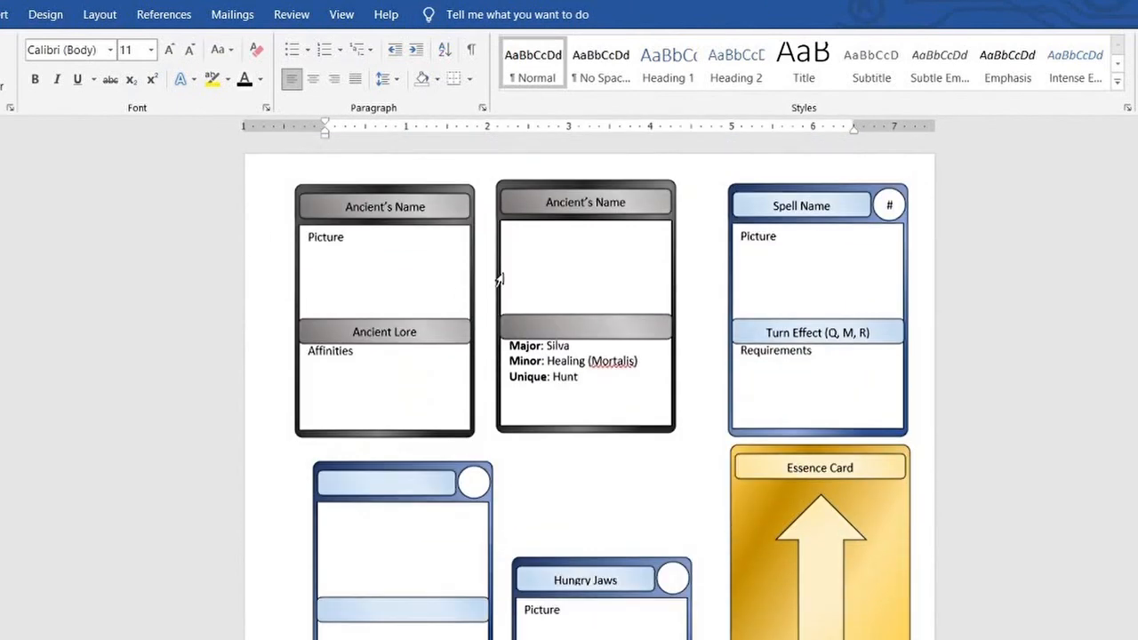
scroll(688, 340, down, 3)
Replace the Hungry Jaws card's requirement line with "Light" in bold underline and start a new line below it
click(618, 485)
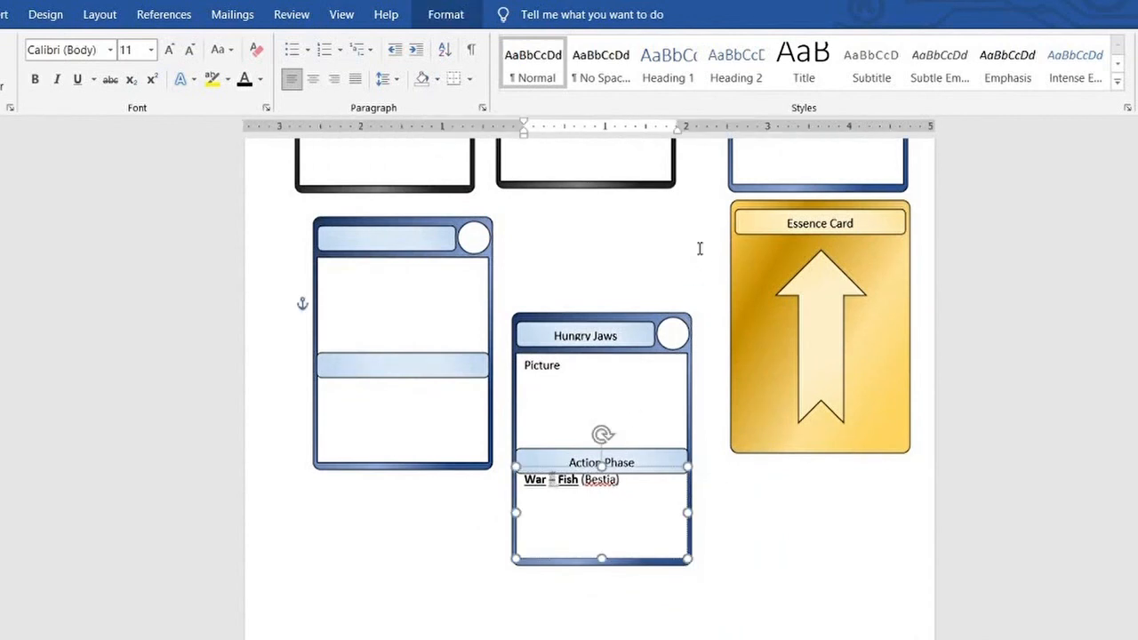
key(BackSpace)
text(-)
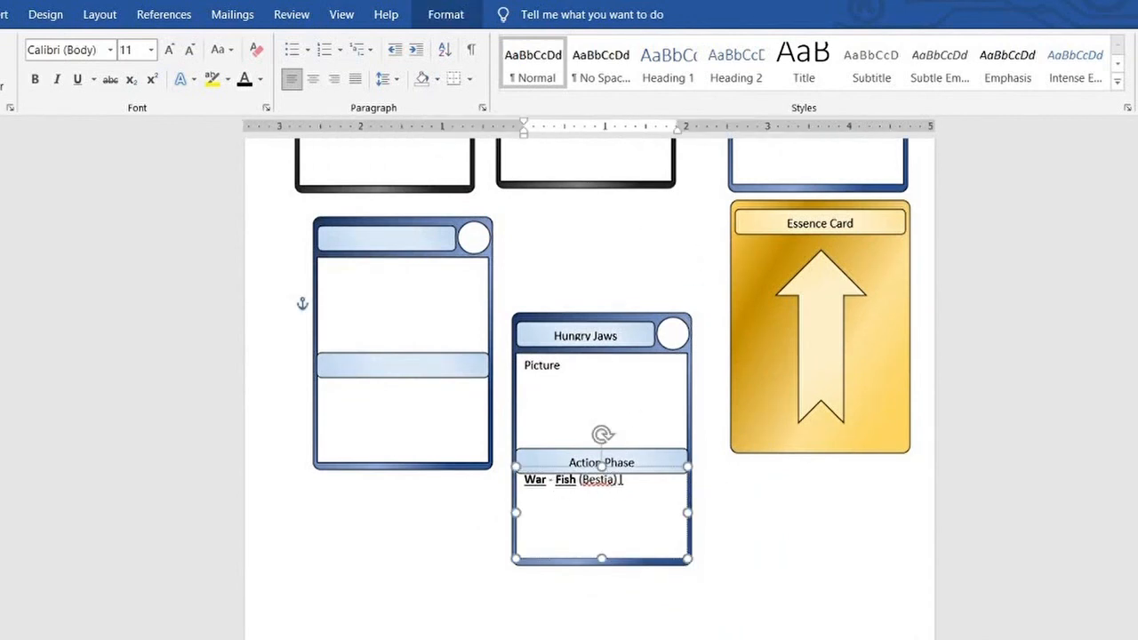
drag(623, 480, 555, 480)
key(BackSpace)
key(BackSpace)
key(BackSpace)
key(BackSpace)
key(BackSpace)
key(BackSpace)
key(BackSpace)
text(Light)
key(Return)
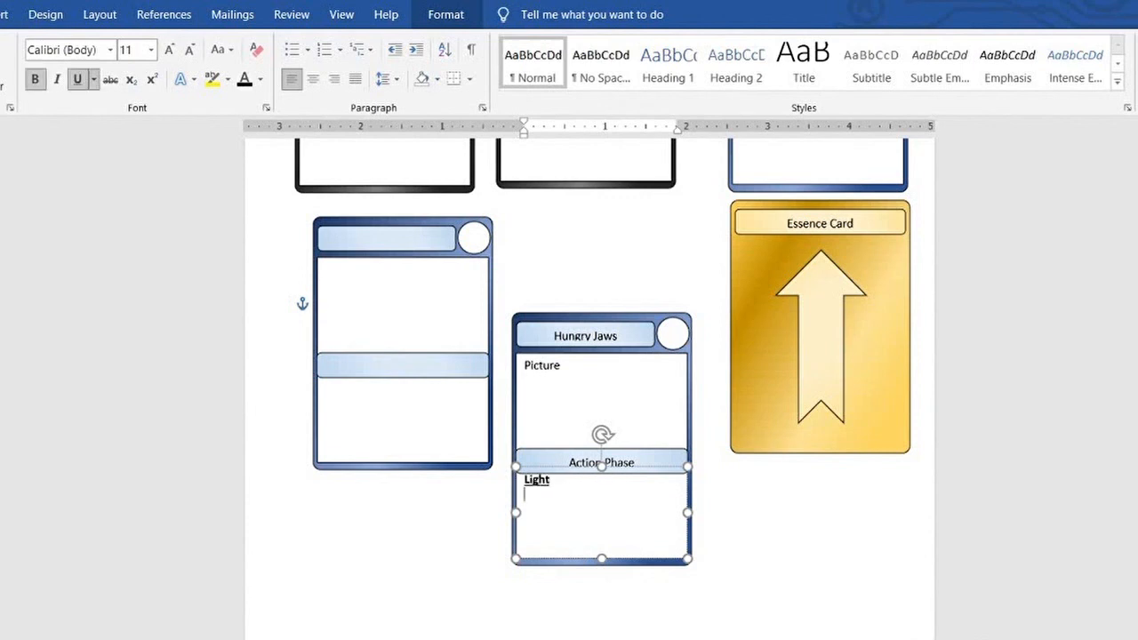
Try "Effects" without bold or underline beneath "Light", then clear the card's lower box
click(78, 80)
click(40, 80)
click(545, 517)
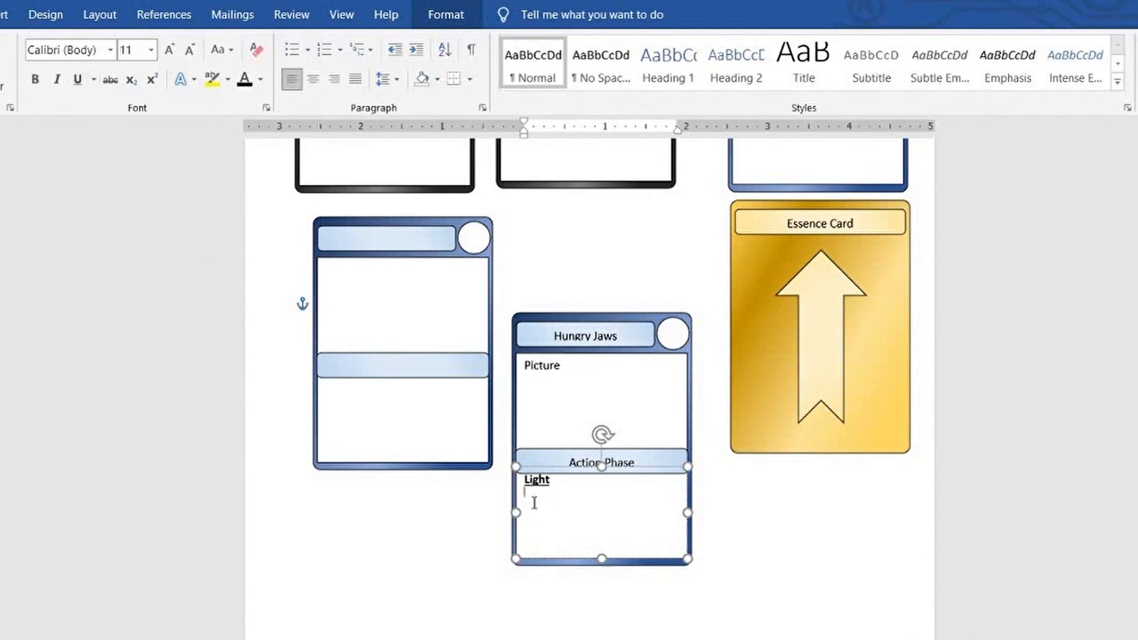
text(Effects)
key(BackSpace)
key(BackSpace)
key(BackSpace)
key(BackSpace)
key(BackSpace)
key(BackSpace)
key(BackSpace)
key(BackSpace)
key(BackSpace)
key(BackSpace)
key(BackSpace)
key(BackSpace)
key(BackSpace)
Delete the title "Hungry Jaws" from the lower blue card
triple_click(562, 337)
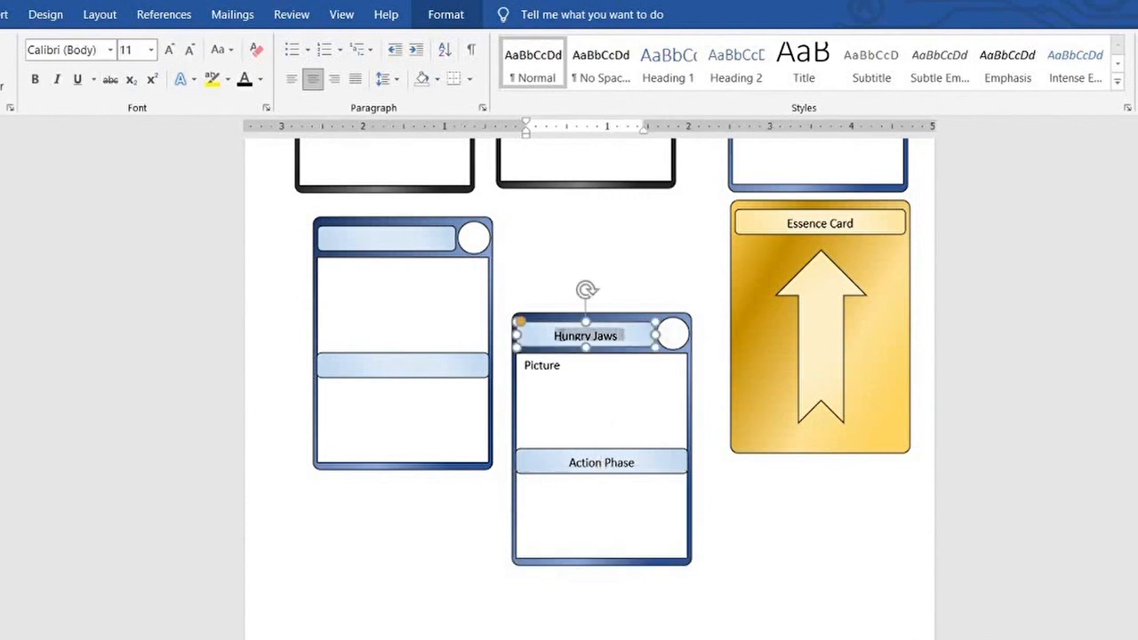
key(BackSpace)
click(615, 282)
scroll(649, 365, up, 6)
scroll(666, 353, down, 5)
Undo the title deletion, the "Light" and "Effects" entries, and the clearing of the damage text on the Hungry Jaws card
key(ctrl+z)
key(ctrl+z)
key(ctrl+z)
key(ctrl+z)
key(ctrl+z)
key(ctrl+z)
key(ctrl+z)
key(ctrl+z)
key(ctrl+z)
key(ctrl+z)
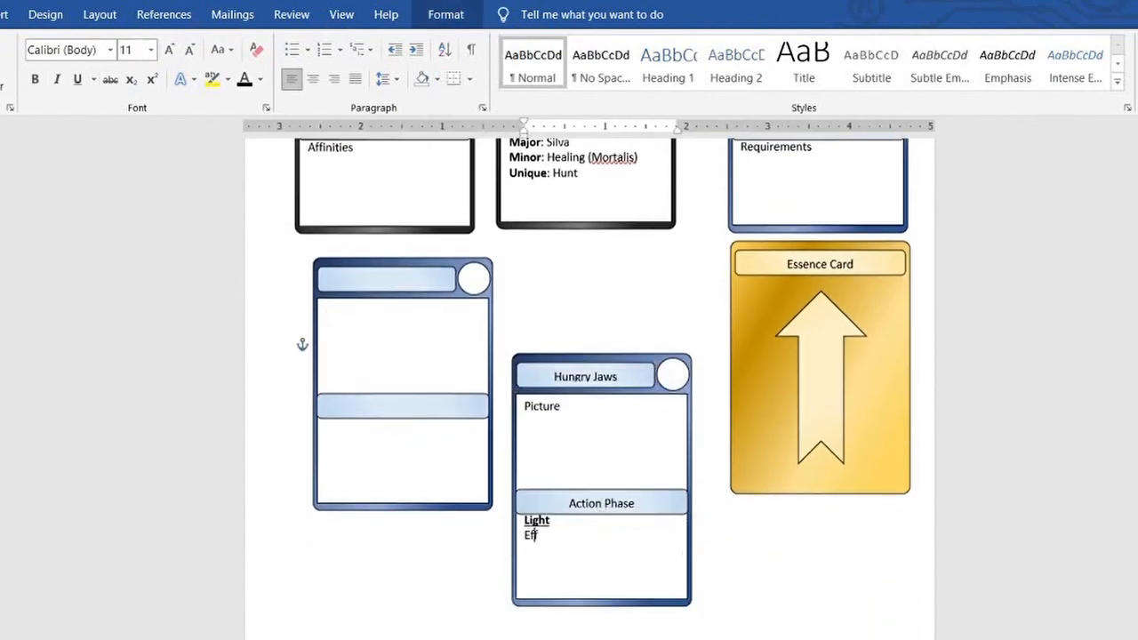
key(ctrl+z)
key(ctrl+z)
key(ctrl+z)
key(ctrl+z)
key(ctrl+z)
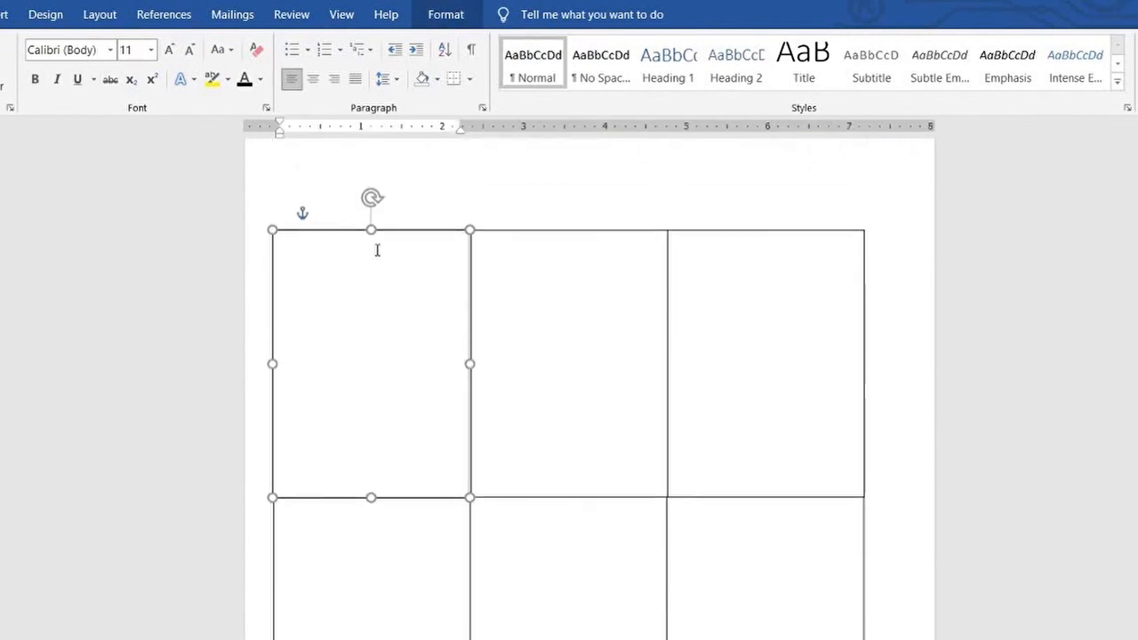
scroll(377, 250, up, 8)
key(ctrl+z)
scroll(476, 324, up, 4)
key(ctrl+z)
scroll(450, 231, up, 4)
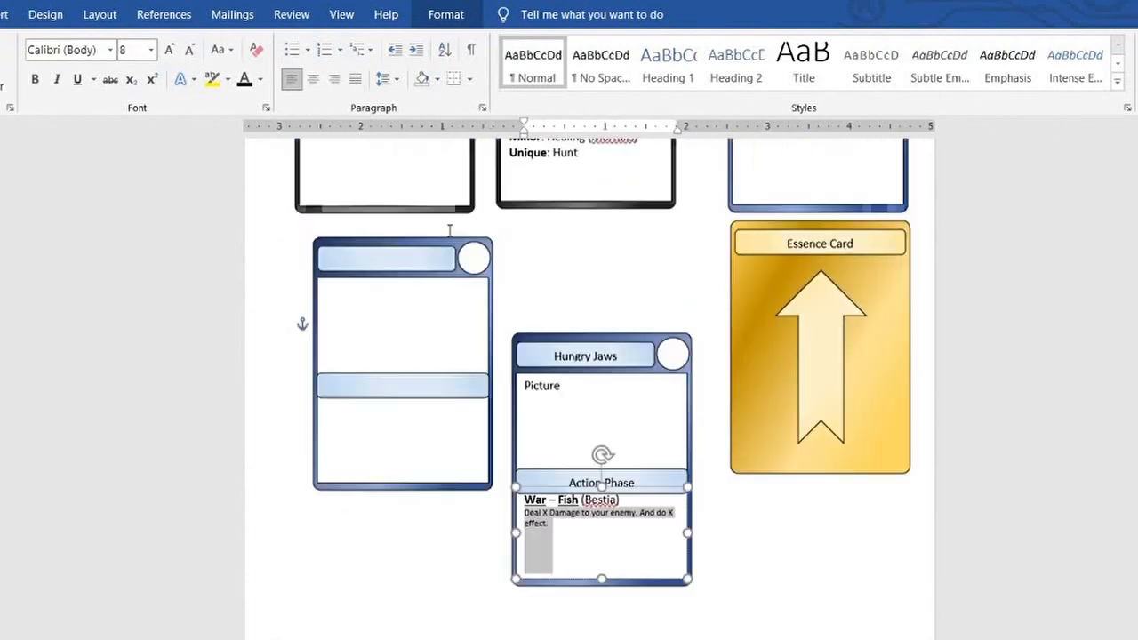
scroll(450, 231, up, 2)
Replace the Hungry Jaws damage text with a six-line filler paragraph beginning "This is a test here to see how much room I can fit"
text(This is a test here to)
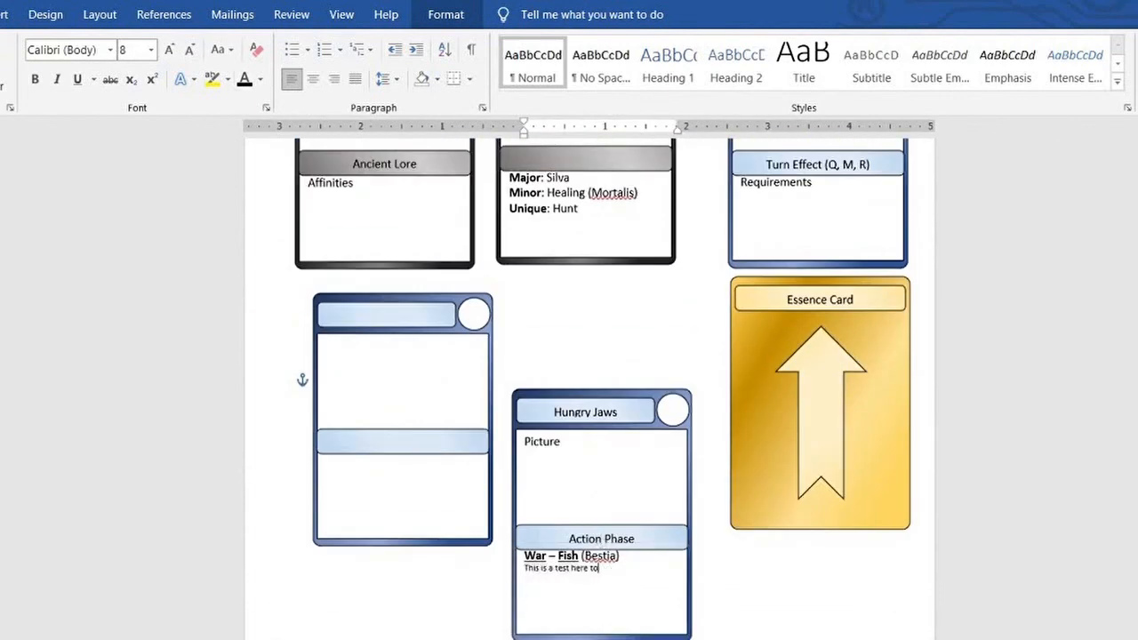
text( see how much room I can fit on the template card. As of rn, it loo)
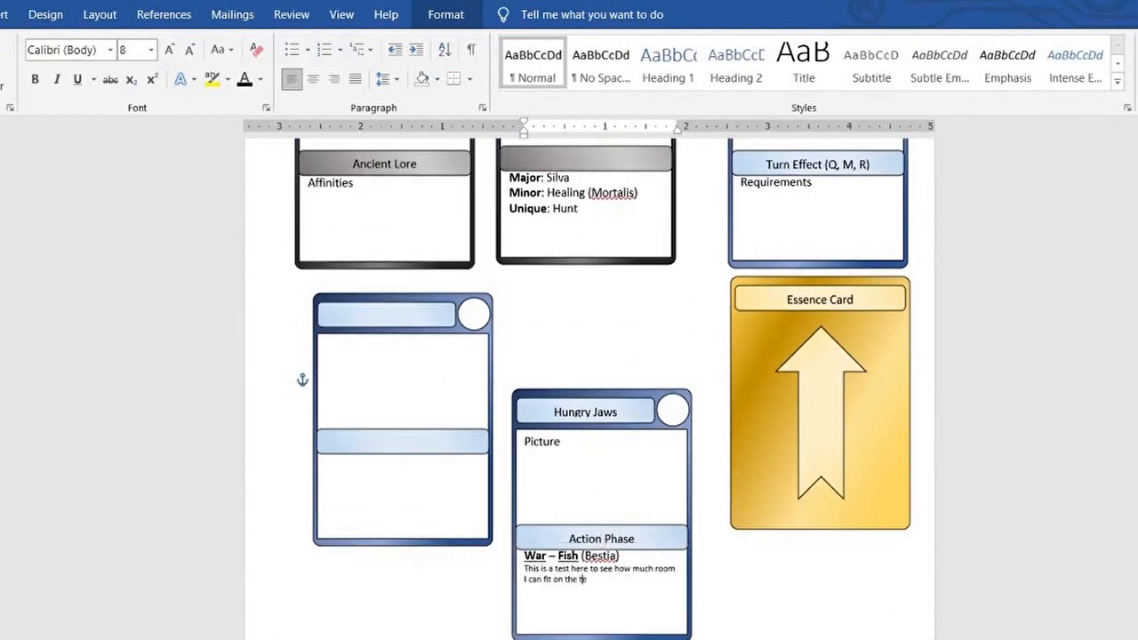
text(ks like a decent a)
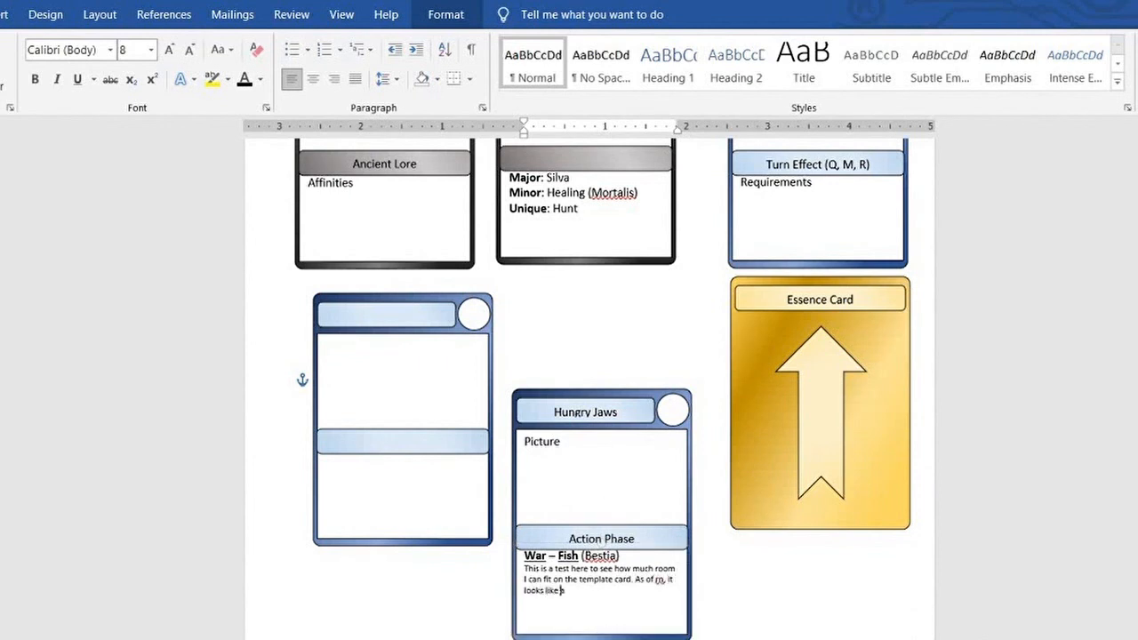
text(ting the fo)
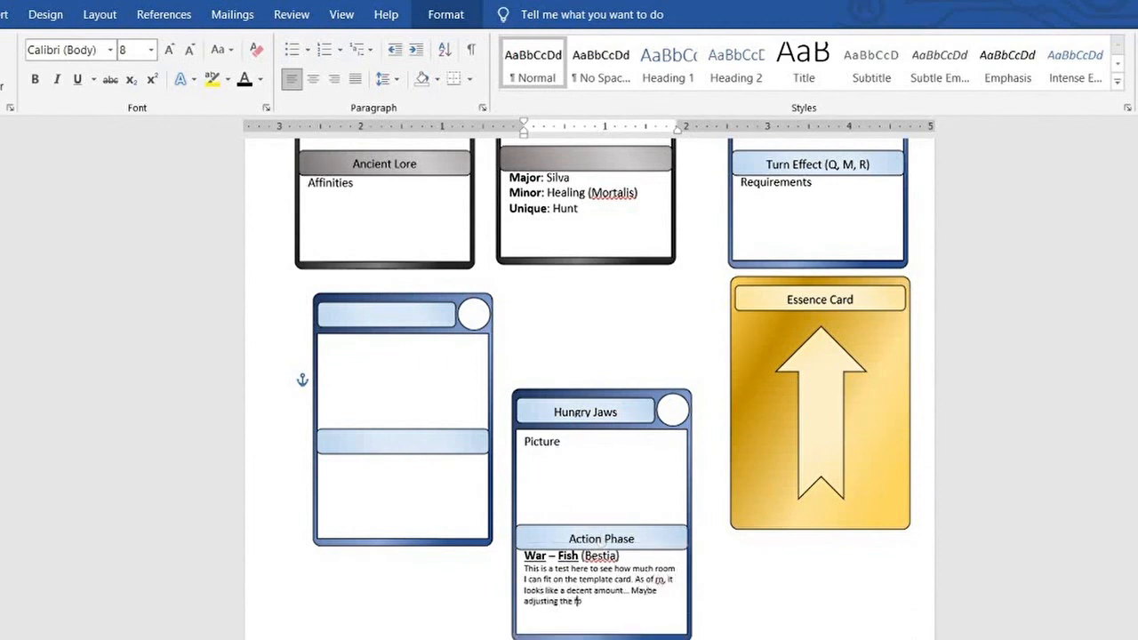
text(nt will do it better...? The effects lo)
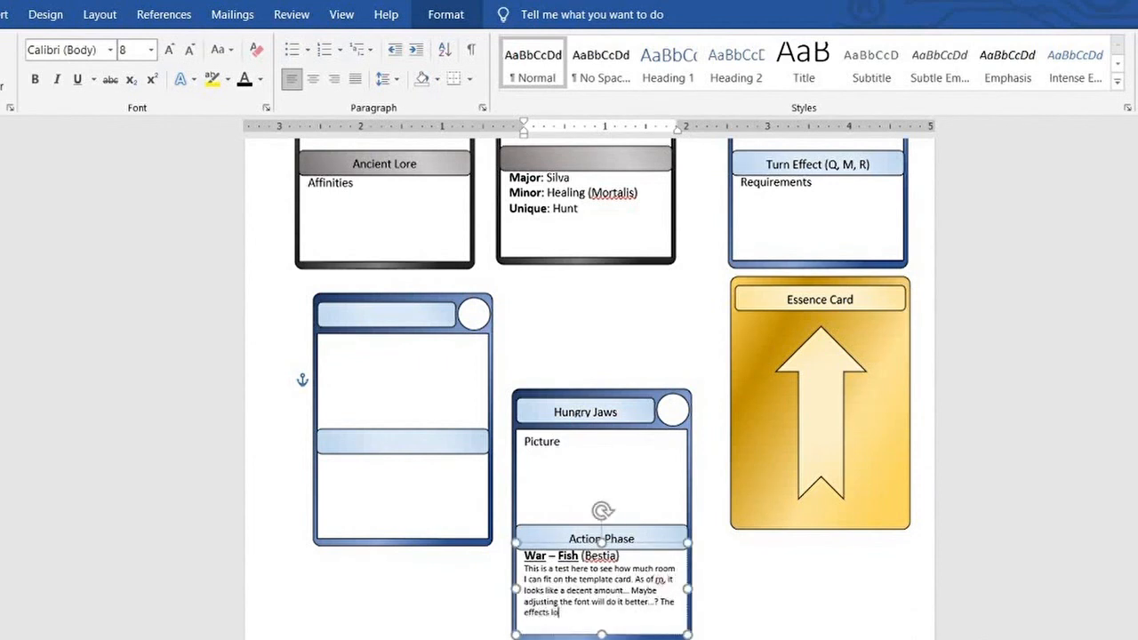
text(ok like they can be quite a decent size without losing too much.)
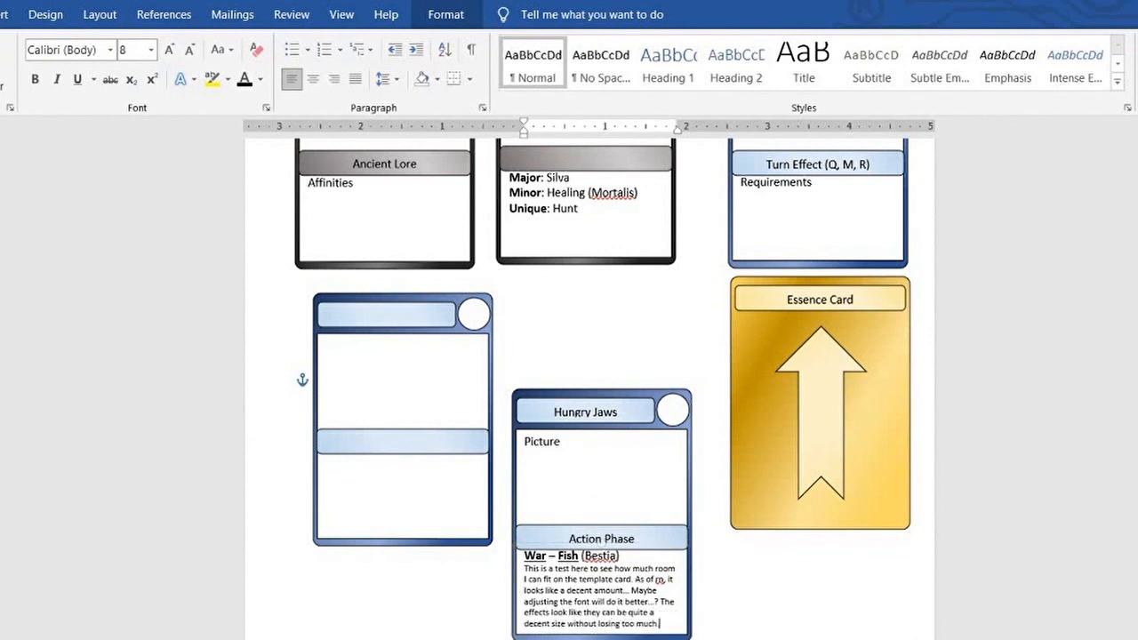
click(564, 320)
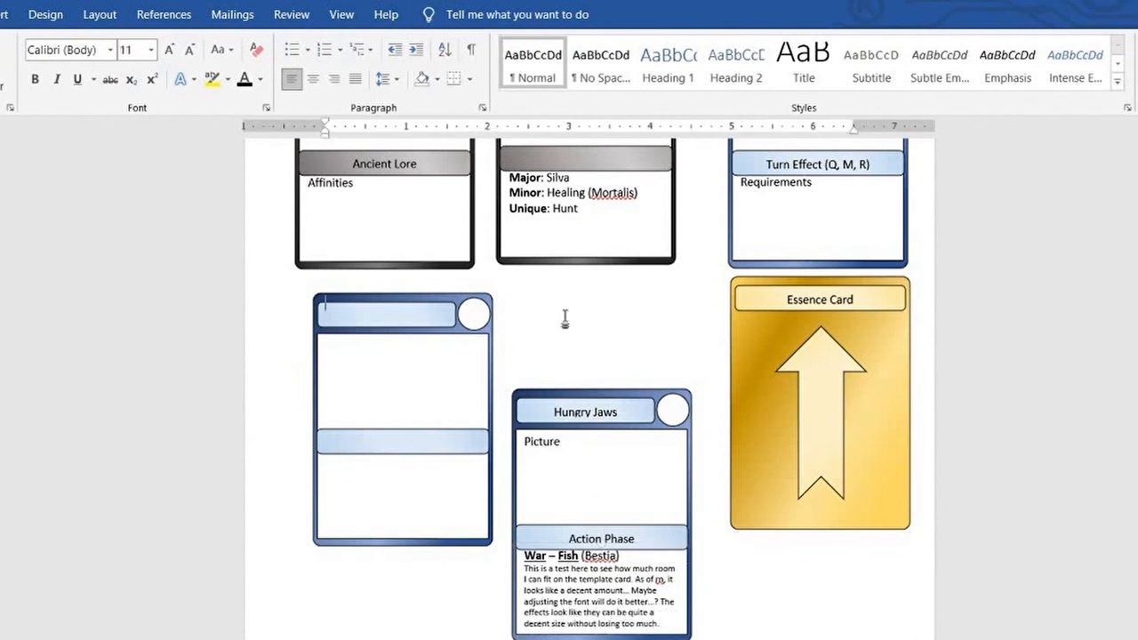
scroll(564, 320, up, 3)
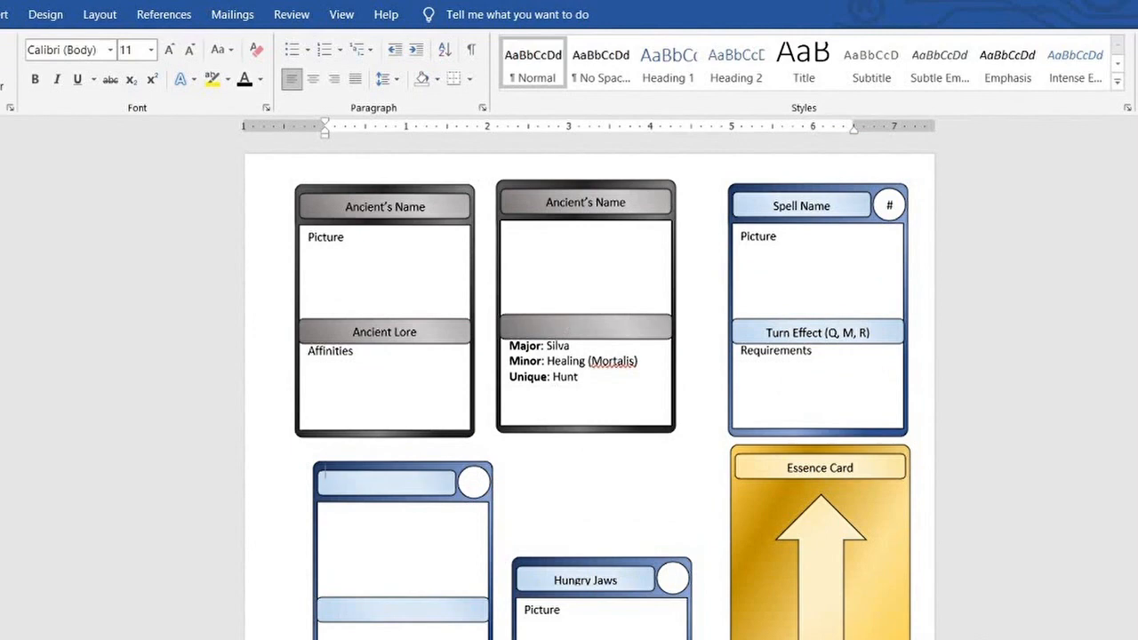